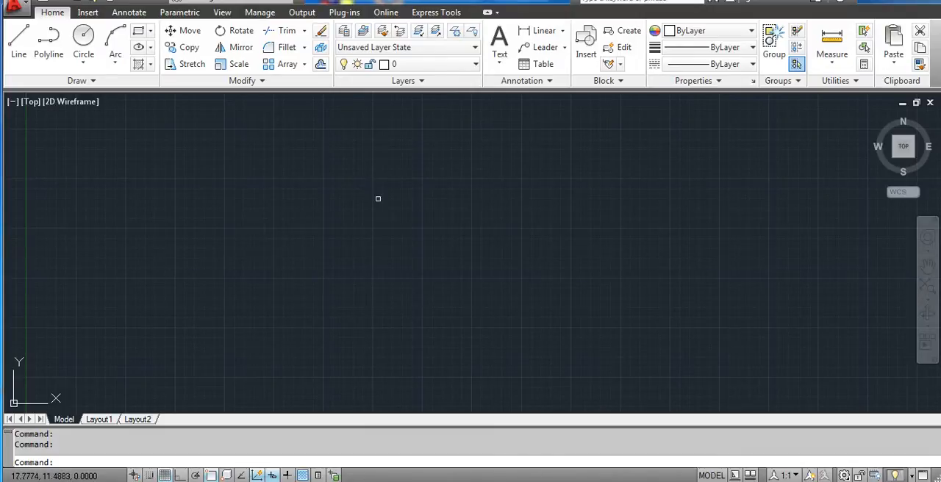
# - Switch to the empty Notepad document and write the heading "BLOCK:"
pyautogui.click(334, 481)
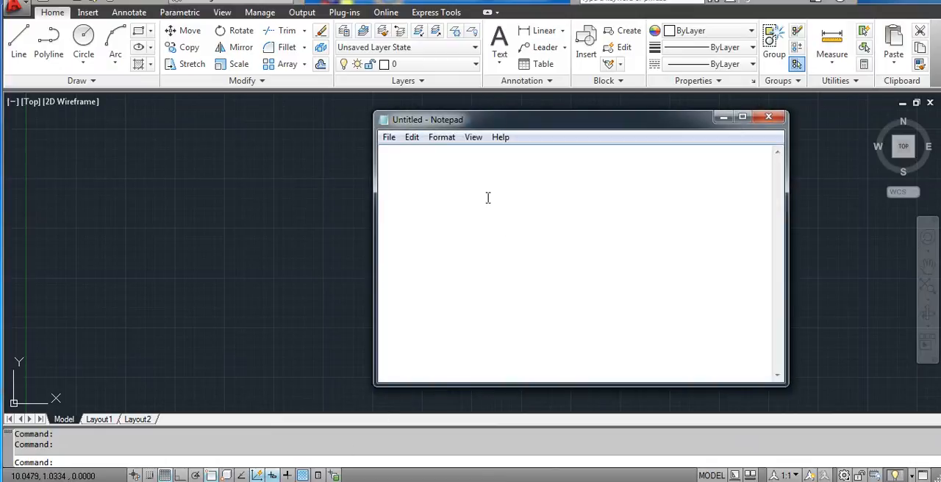
pyautogui.write('BLOSCK')
pyautogui.press('BackSpace')
pyautogui.press('BackSpace')
pyautogui.write('CK: ')
pyautogui.write('1. WRITE BL')
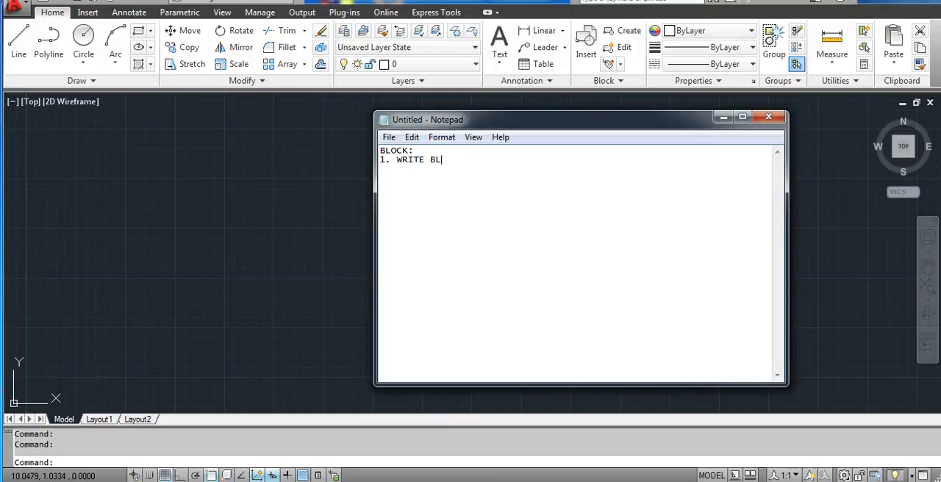
pyautogui.write('OCK     W ENER')
# - List "1. WRITE BLOCK W ENTER" and "2. MAKE BLOCK B ENTER" on separate lines under the heading
pyautogui.press('BackSpace')
pyautogui.press('BackSpace')
pyautogui.write('TER 2. MAKE BLOCK')
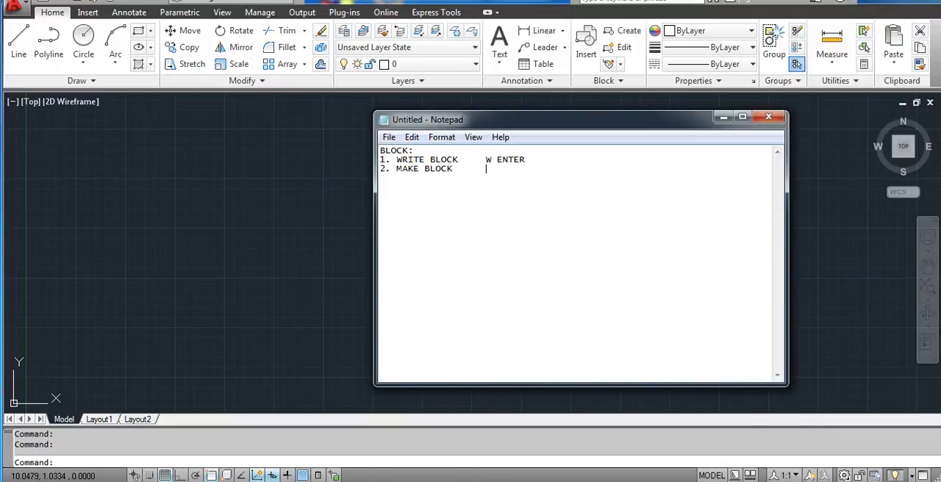
pyautogui.write('      B ENTER  ')
pyautogui.write('WRITE BLOCK')
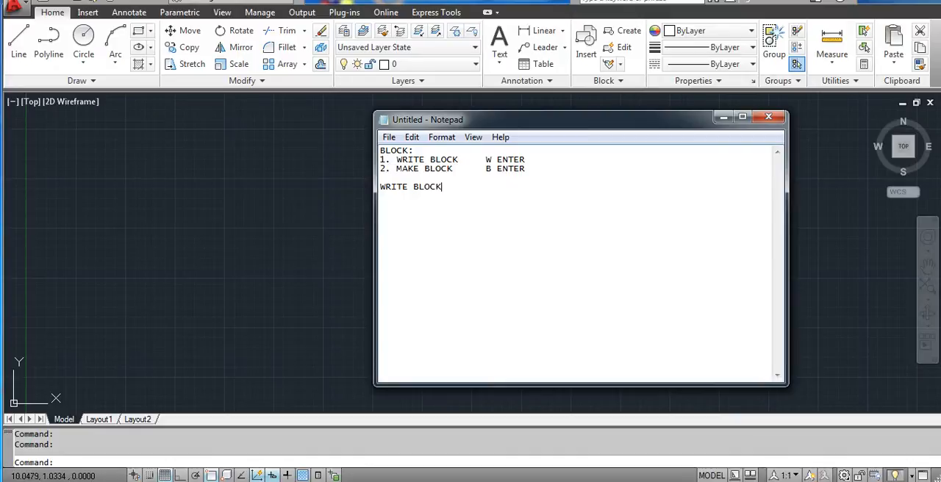
pyautogui.write('; WE CAN SAVE THIS BLOCK')
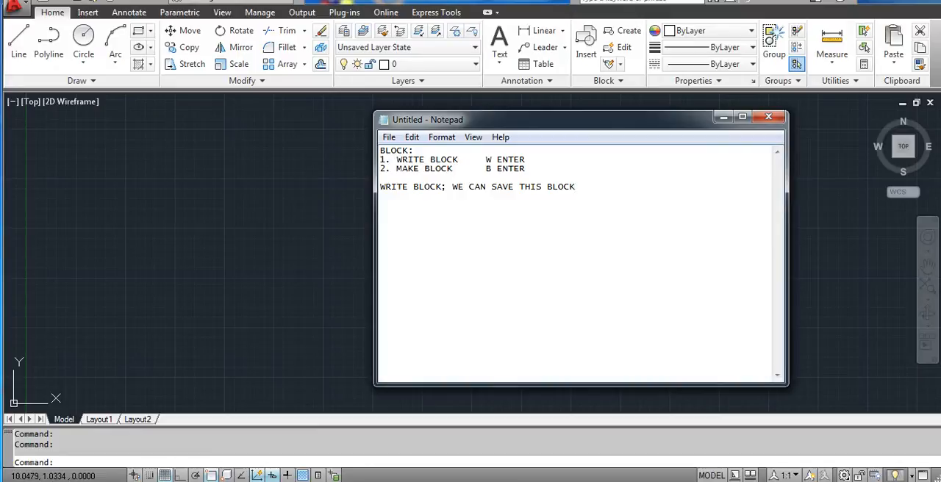
pyautogui.write(' IN COMPUTER')
# - Below the list, write "WRITE BLOCK; WE CAN SAVE THIS BLOCK IN COMPUTER AND CALL THIS FOR OTHER PROJECT"
pyautogui.write('AND CALL TH')
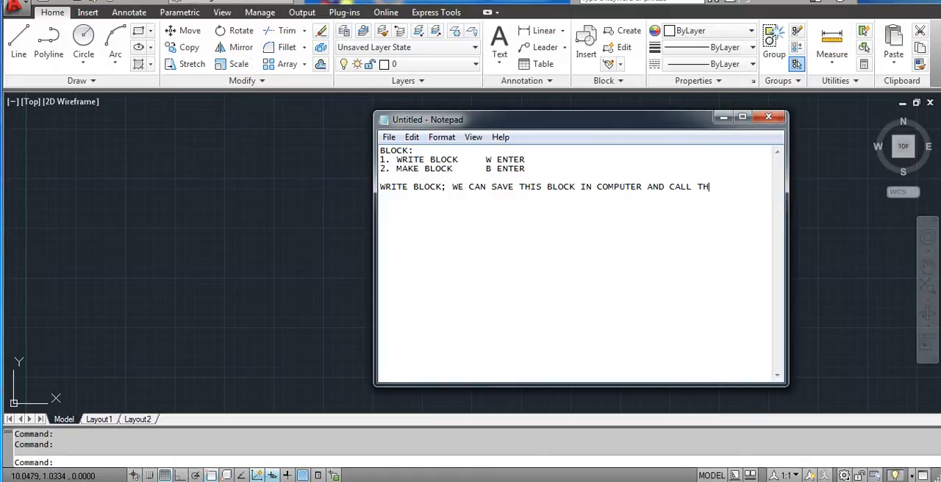
pyautogui.write('IS FOR')
pyautogui.write(' A')
pyautogui.write('THER PROJECT')
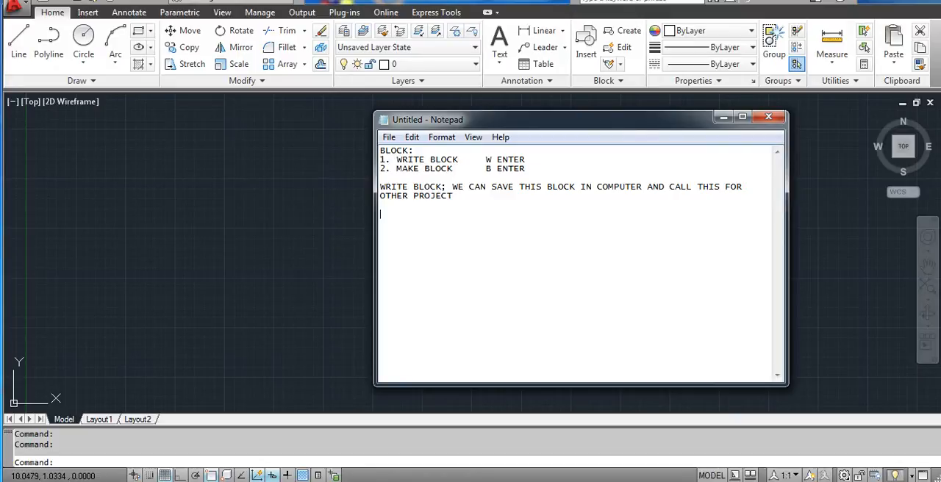
# - Add the note "MAKE BLOCK: WE CAN CALL THIS BLOCK ONLY WITHIN THE SAME PROJECT"
pyautogui.write('MAKE BLOCK: WE CANN')
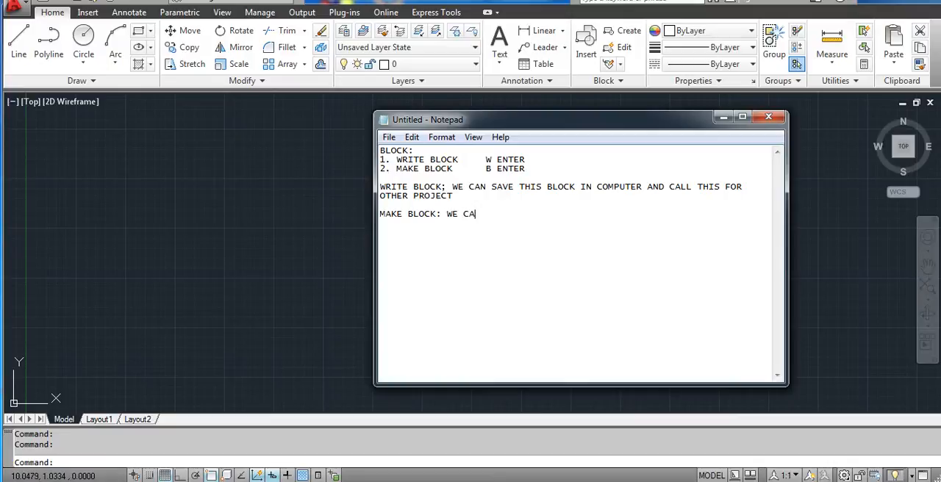
pyautogui.press('BackSpace')
pyautogui.press('BackSpace')
pyautogui.press('BackSpace')
pyautogui.write('AN CALL THIS BLOCK ONL')
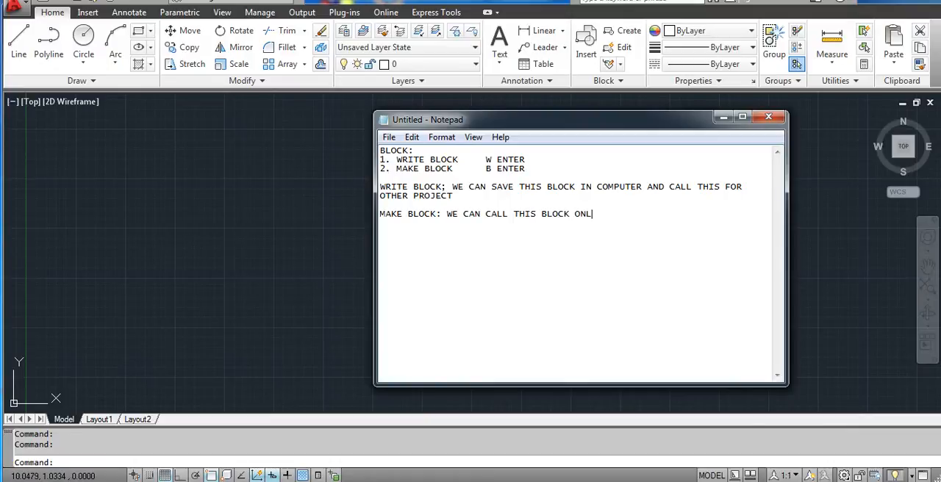
pyautogui.write('Y WITHIN THE SAME PROJECT')
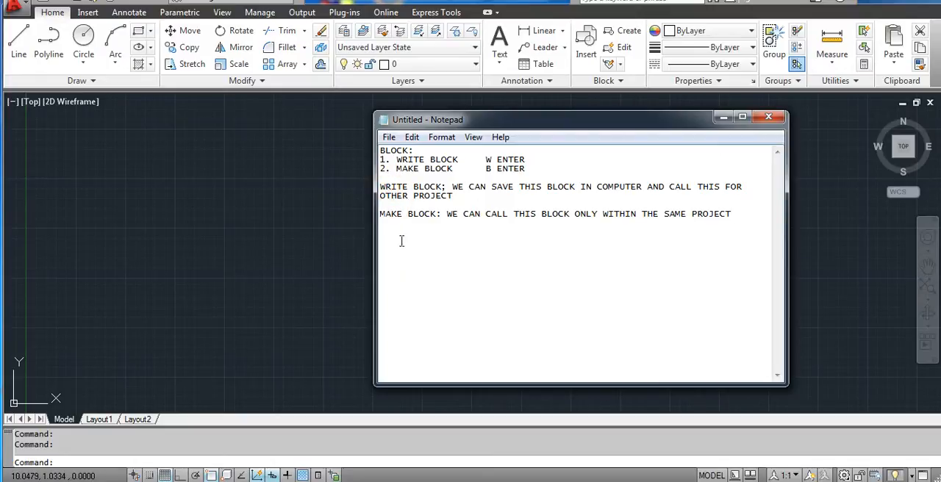
# - Review the Write Block and Make Block explanations by highlighting their wording
pyautogui.moveTo(380, 186); pyautogui.dragTo(418, 185)
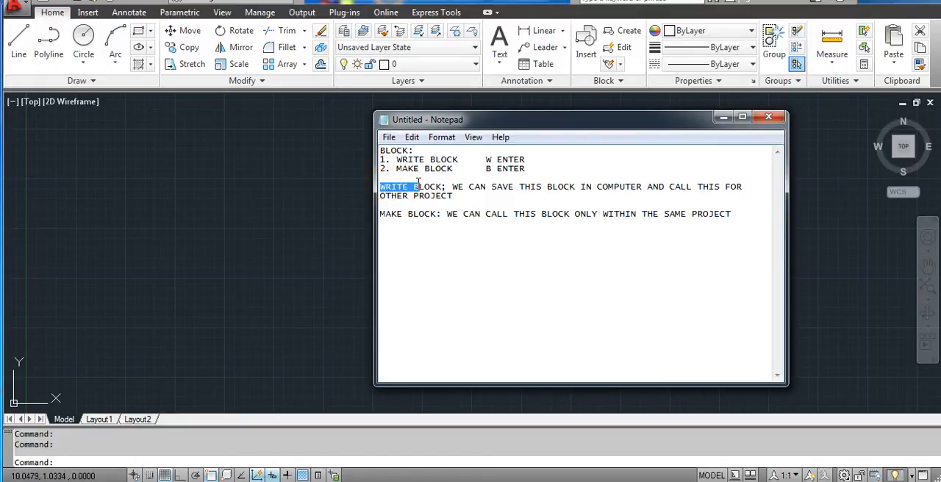
pyautogui.click(425, 188)
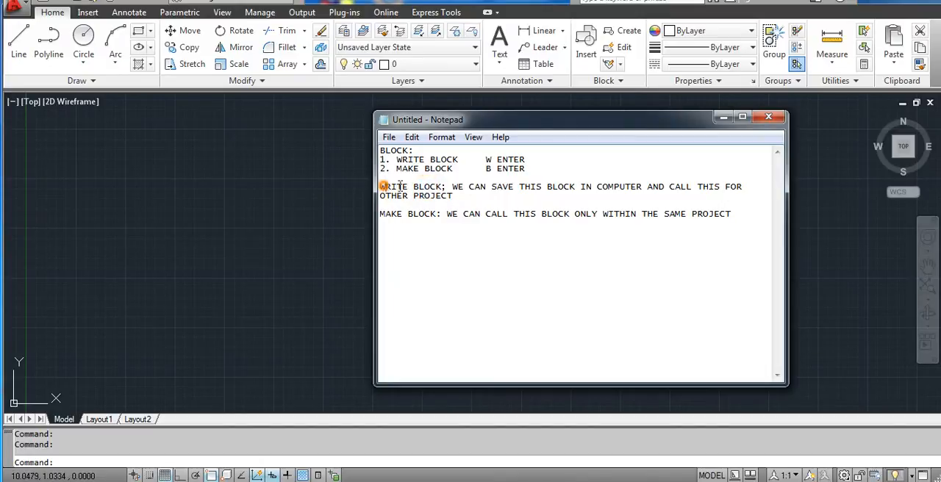
pyautogui.moveTo(385, 186); pyautogui.dragTo(446, 187)
pyautogui.click(468, 212)
pyautogui.click(459, 203)
pyautogui.moveTo(380, 213)
pyautogui.mouseDown()
pyautogui.moveTo(412, 214)
pyautogui.moveTo(387, 214)
pyautogui.mouseUp()
pyautogui.click(447, 232)
pyautogui.moveTo(474, 213); pyautogui.dragTo(721, 209)
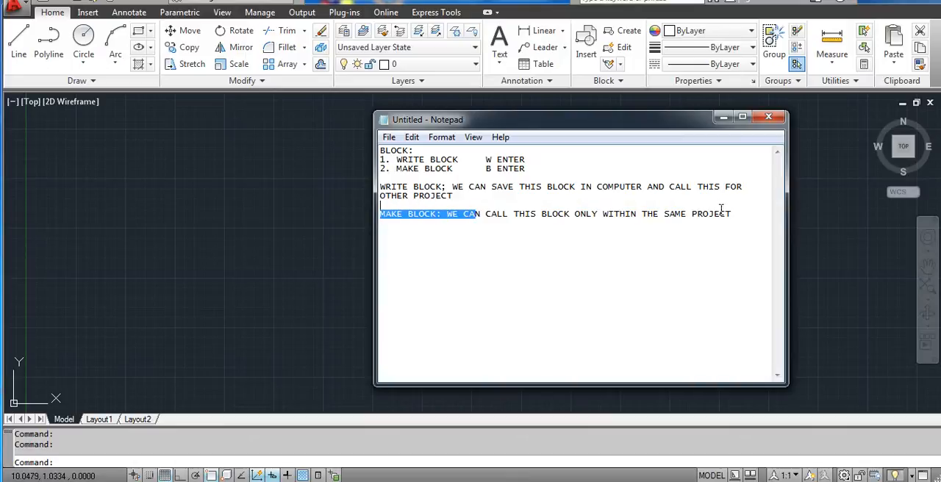
pyautogui.click(738, 216)
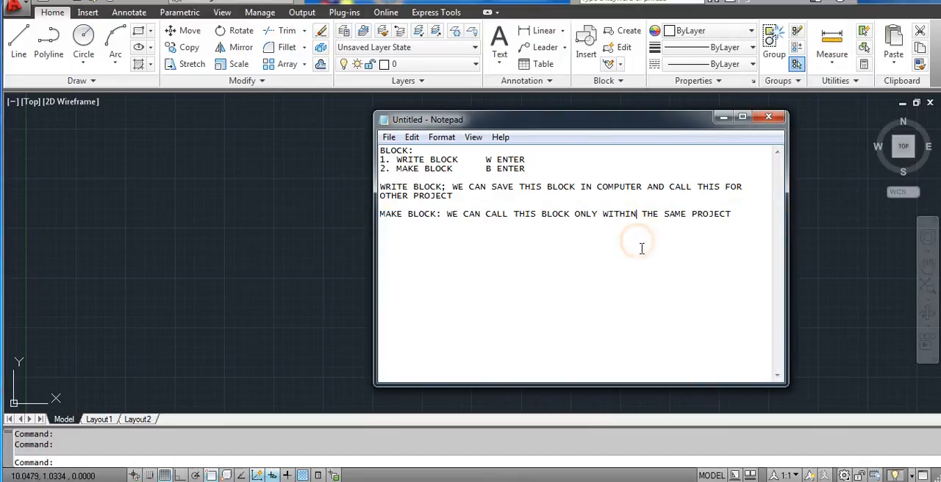
# - Below the explanations, add the heading "APPLICATIONS:" with the item "1. TO MAKE ENTITIES SINGLE"
pyautogui.click(750, 213)
pyautogui.write('APPLI')
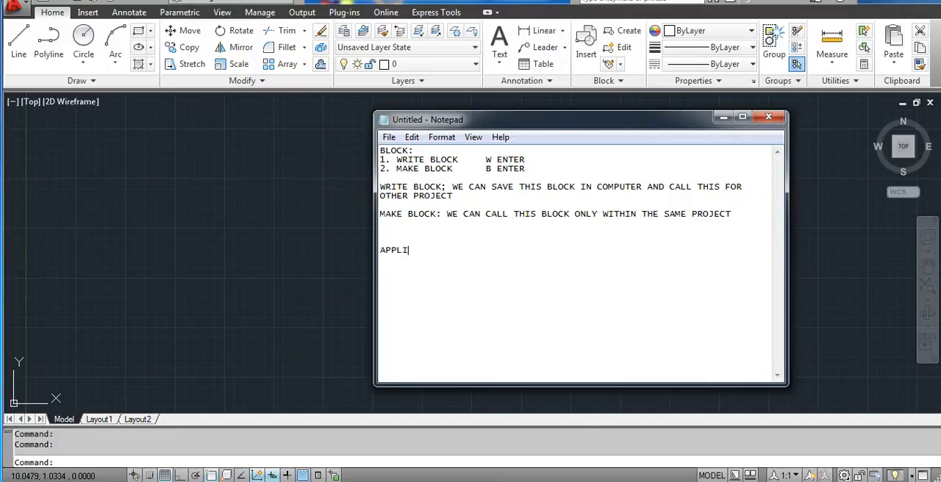
pyautogui.write('CATIONS')
pyautogui.write('TO MAKE EN')
pyautogui.write('TITI')
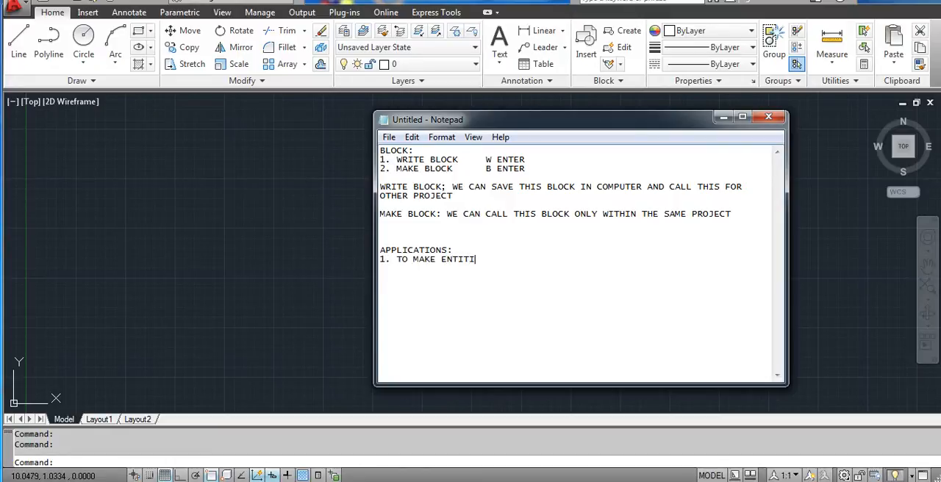
pyautogui.write('ES SINGLE')
# - Return to AutoCAD and draw a closed four-line shape with a slanted left side, about 11 units wide along the top and 7 high
pyautogui.click(723, 117)
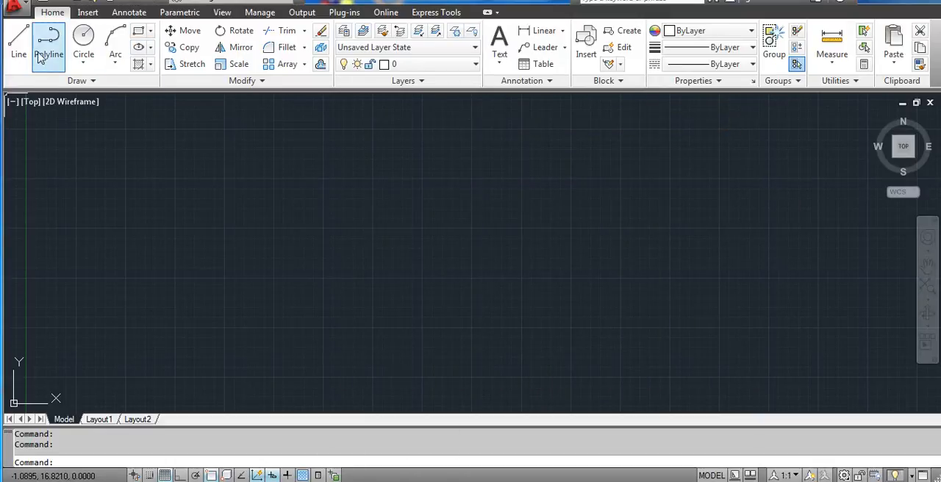
pyautogui.click(20, 45)
pyautogui.click(338, 152)
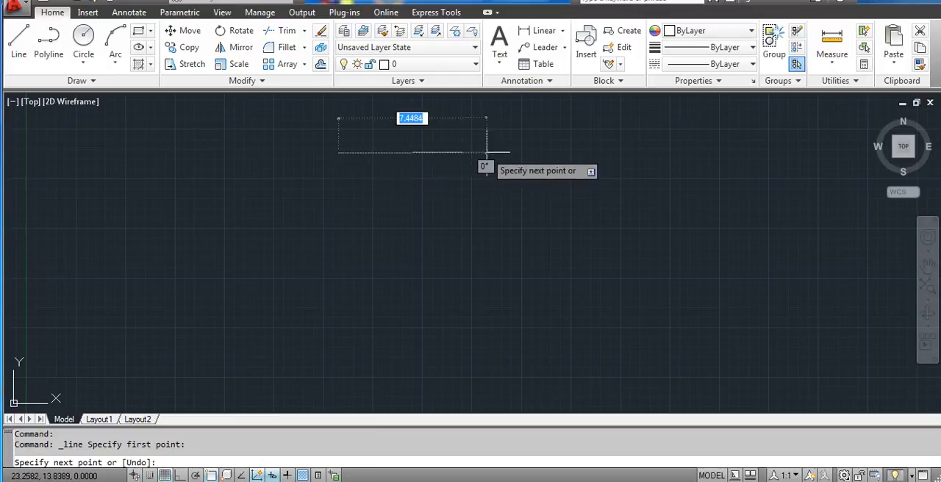
pyautogui.press('F8')
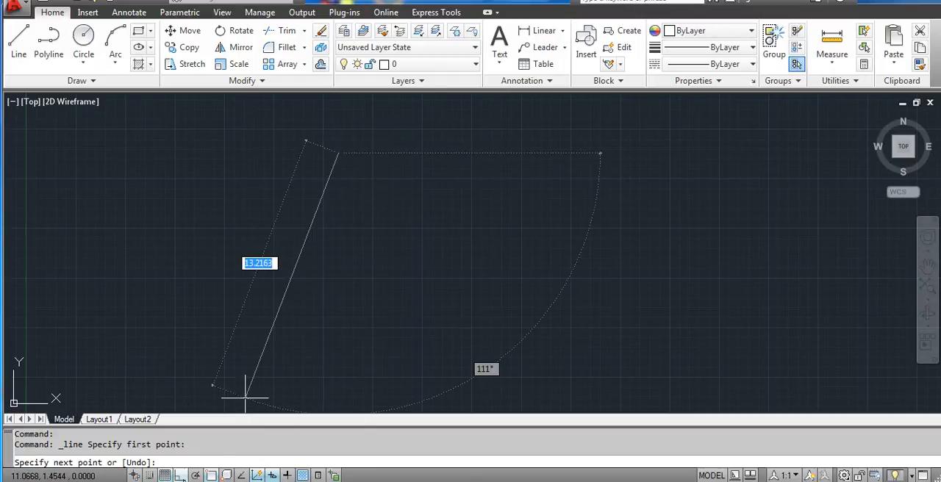
pyautogui.click(556, 213)
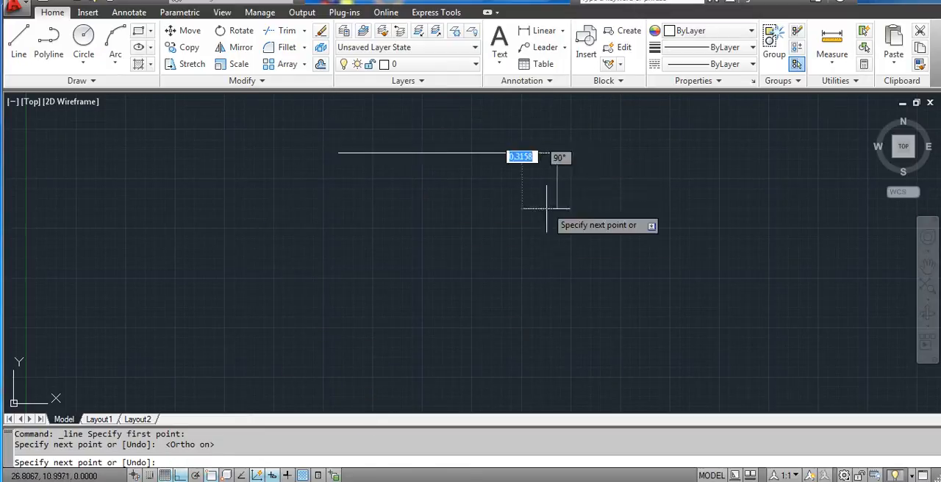
pyautogui.click(540, 289)
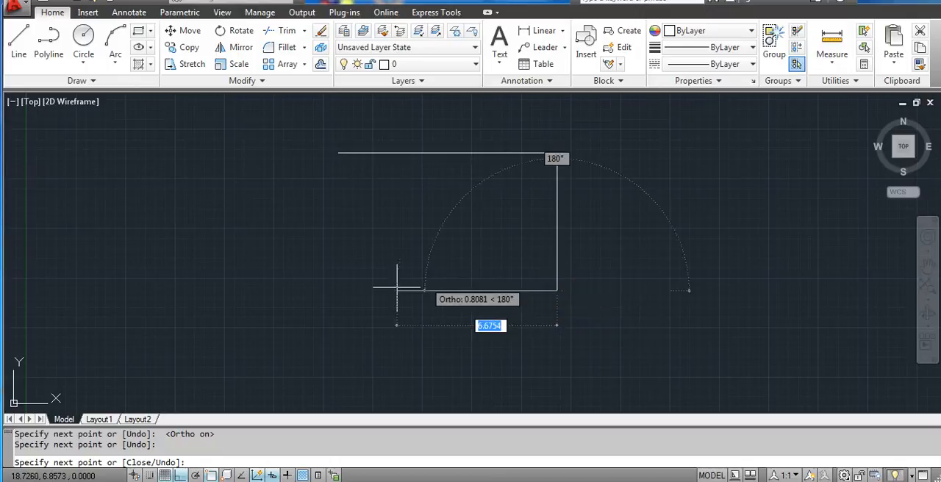
pyautogui.click(303, 284)
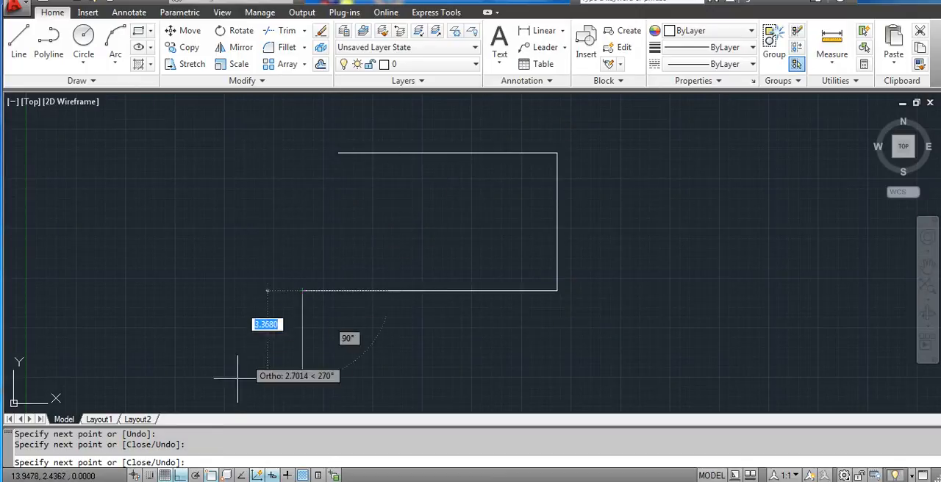
pyautogui.press('F8')
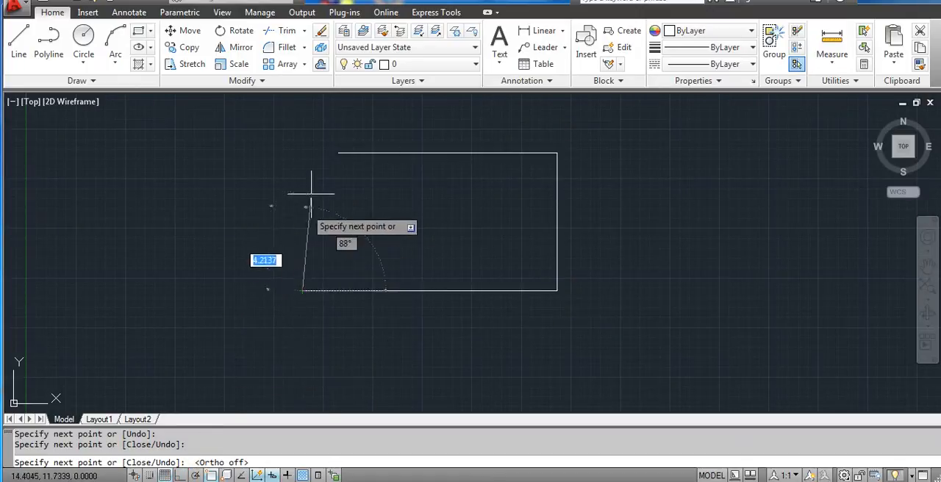
pyautogui.click(337, 152)
pyautogui.press('Escape')
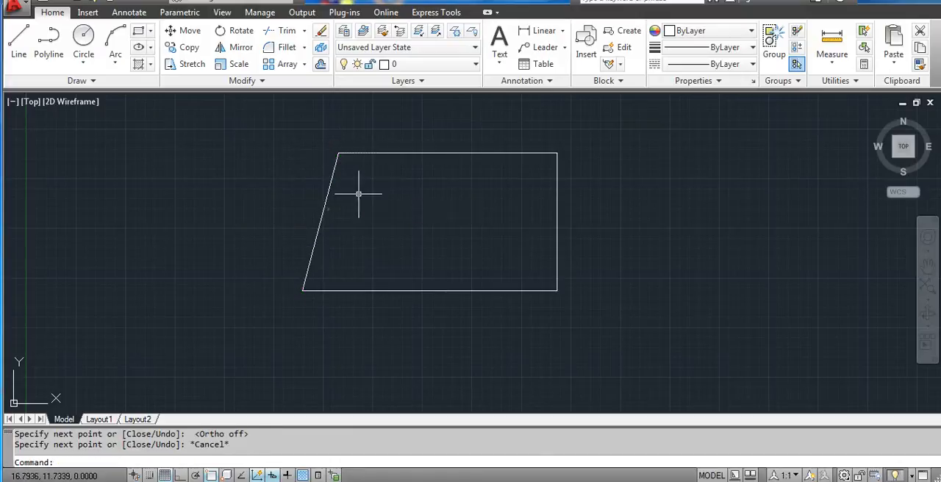
# - Select the shape's four edges one by one to check whether they are separate objects, and clear the selection
pyautogui.moveTo(431, 200); pyautogui.dragTo(412, 199, button='middle')
pyautogui.click(427, 151)
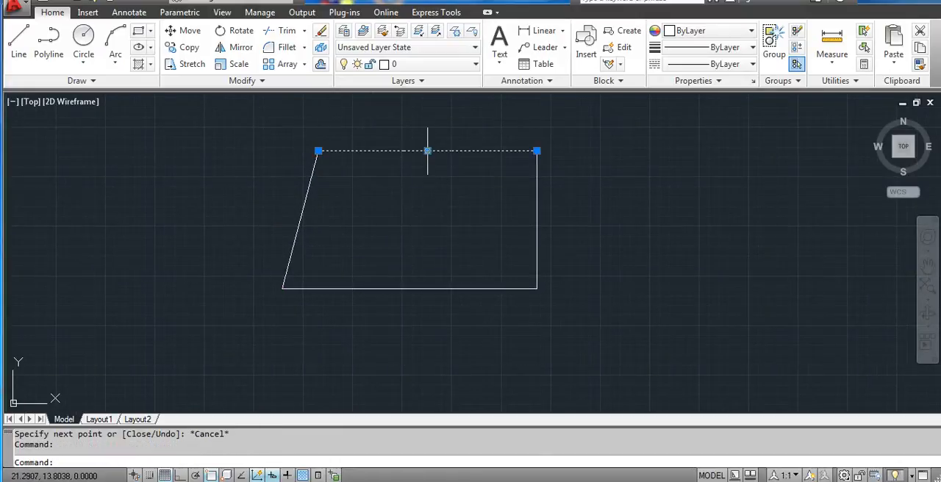
pyautogui.click(537, 202)
pyautogui.click(463, 288)
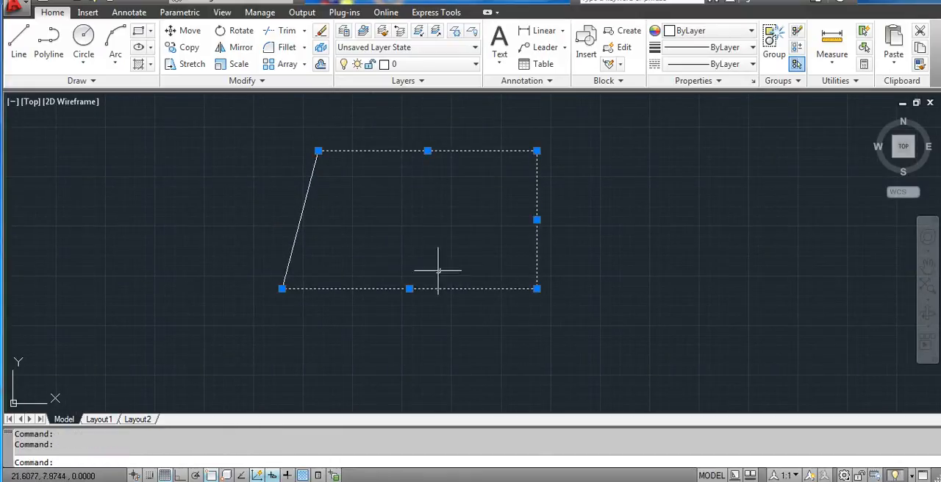
pyautogui.click(300, 220)
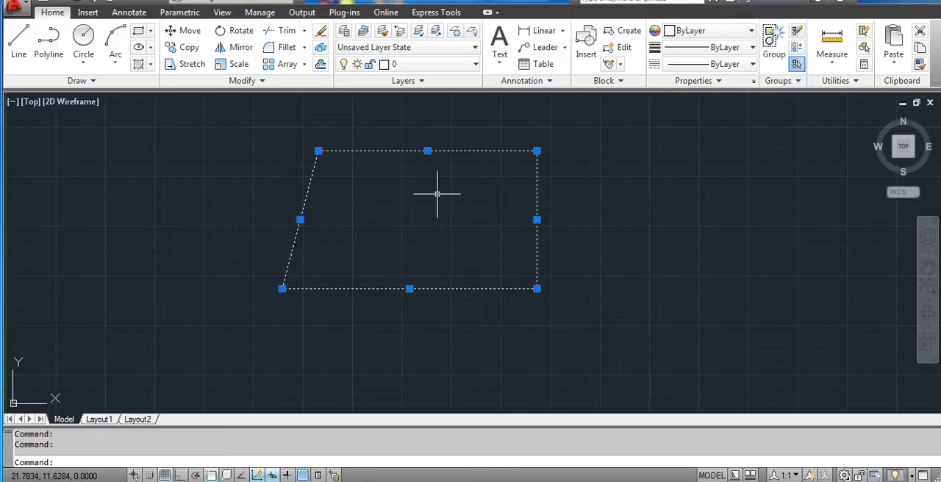
pyautogui.press('Escape')
pyautogui.moveTo(482, 183)
pyautogui.mouseDown(button='middle')
pyautogui.moveTo(493, 199)
pyautogui.moveTo(508, 199)
pyautogui.moveTo(503, 193)
pyautogui.mouseUp(button='middle')
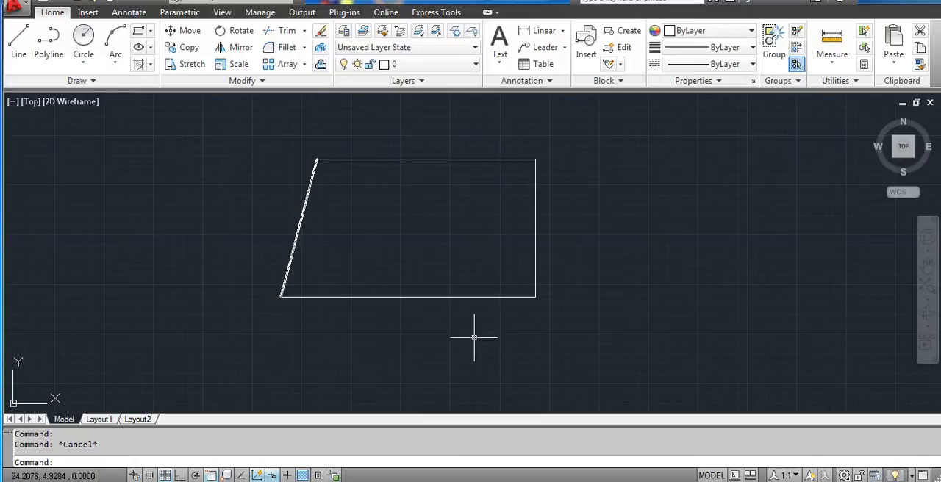
# - Start a block definition and set its base point at the shape's upper-right corner
pyautogui.click(628, 31)
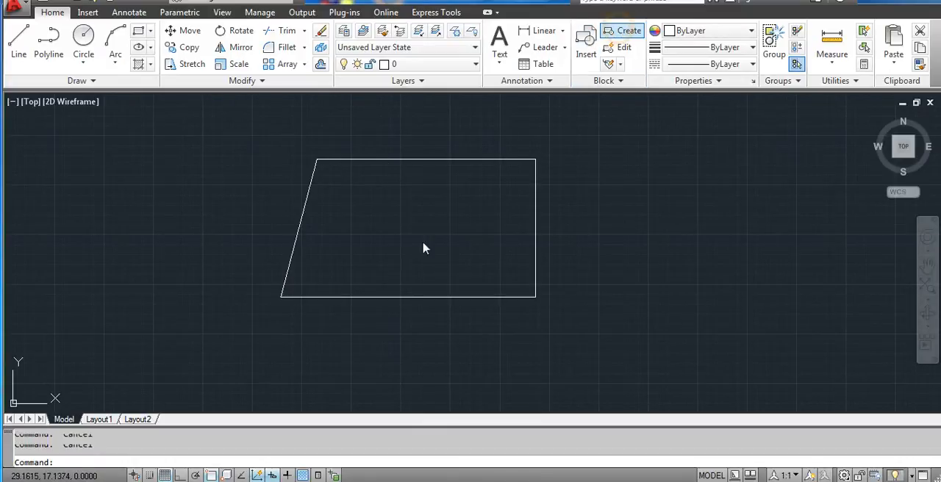
pyautogui.moveTo(287, 126); pyautogui.dragTo(809, 112)
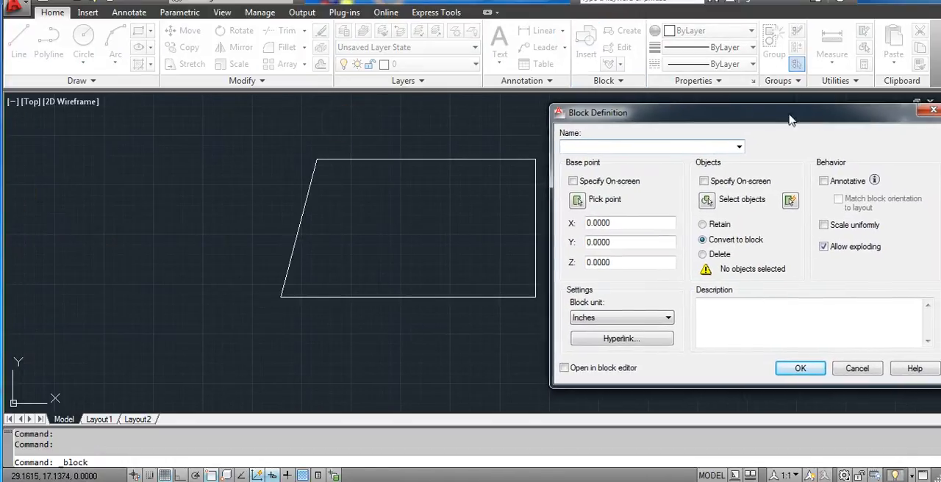
pyautogui.click(578, 199)
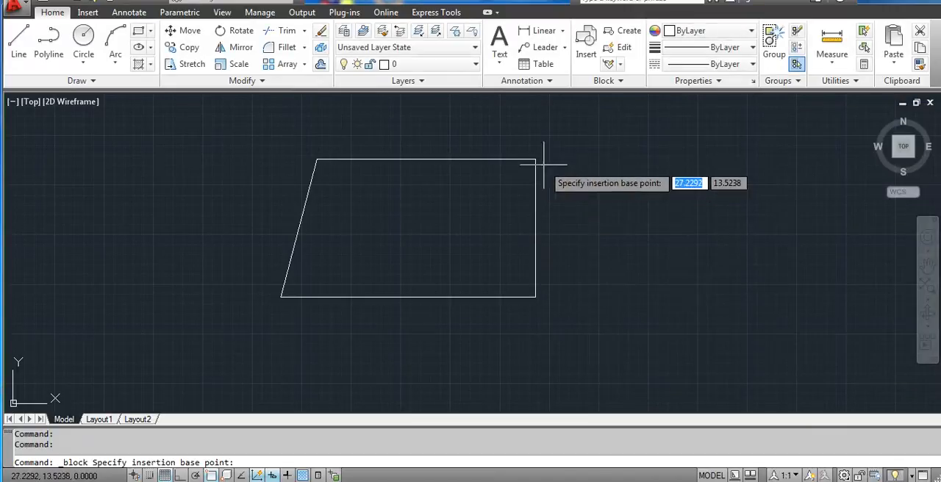
pyautogui.click(538, 162)
# - Choose the shape's four lines as the block's objects, and try to create the block without a name
pyautogui.click(701, 200)
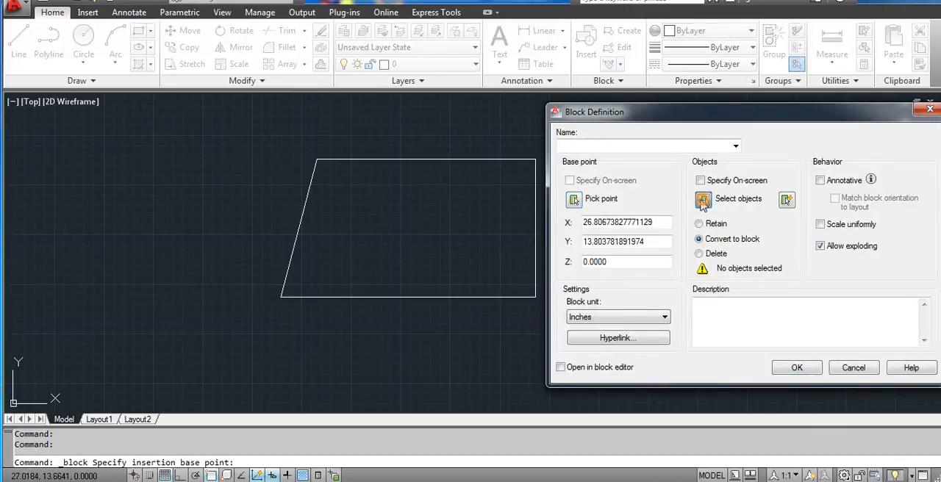
pyautogui.click(569, 136)
pyautogui.click(235, 352)
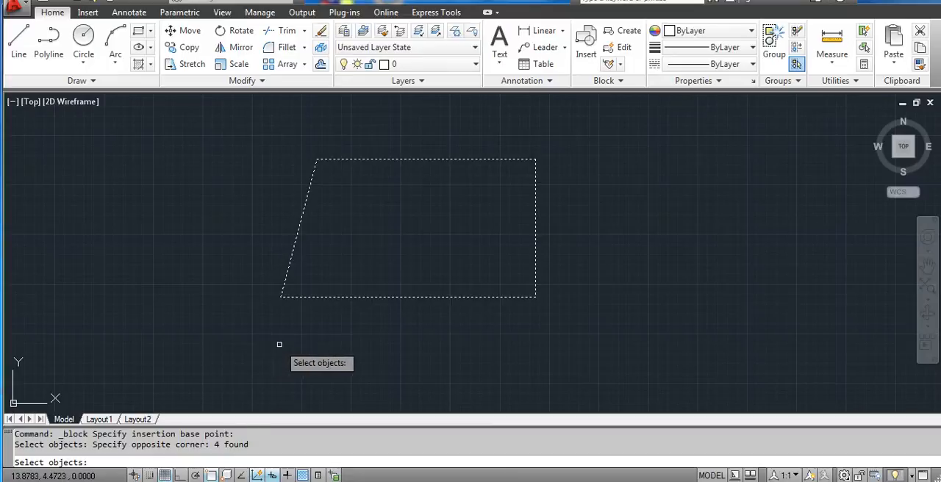
pyautogui.press('Return')
pyautogui.click(792, 367)
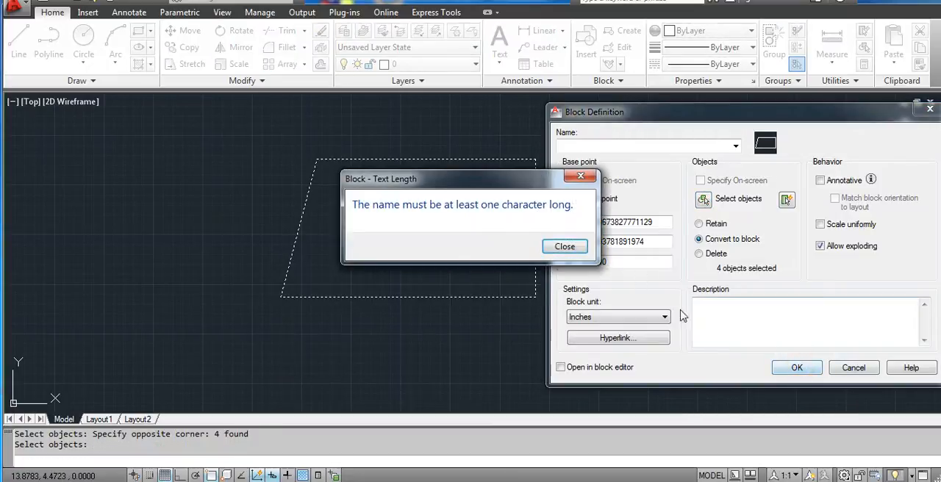
pyautogui.click(564, 248)
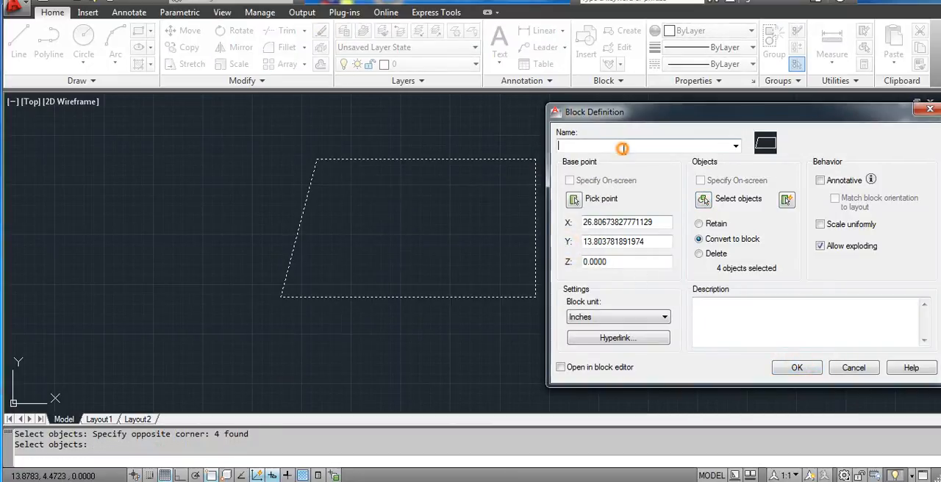
# - Name the block AB and create it, select the shape to check that it is one object, and clear the selection
pyautogui.write('AB')
pyautogui.click(797, 367)
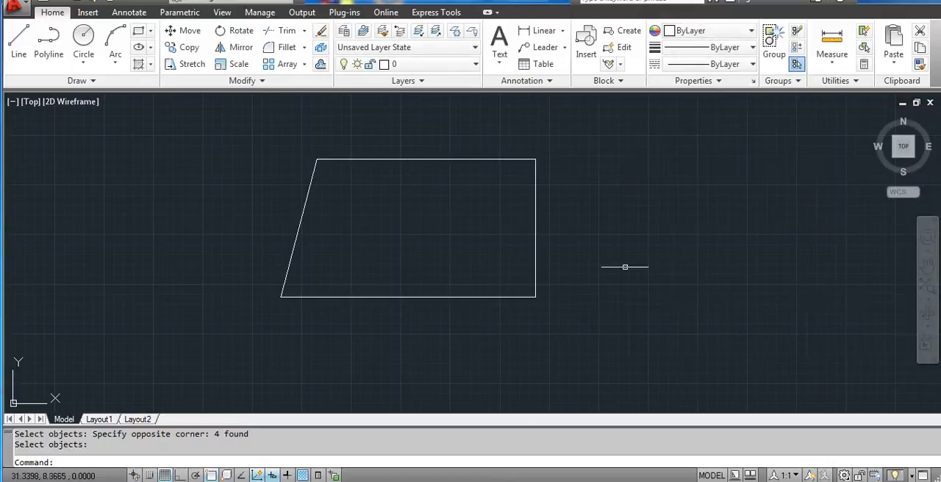
pyautogui.click(536, 225)
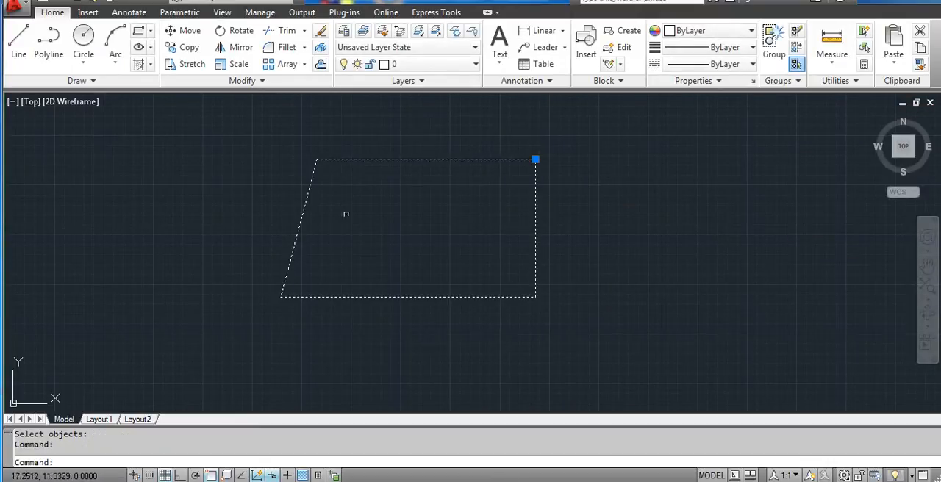
pyautogui.press('Escape')
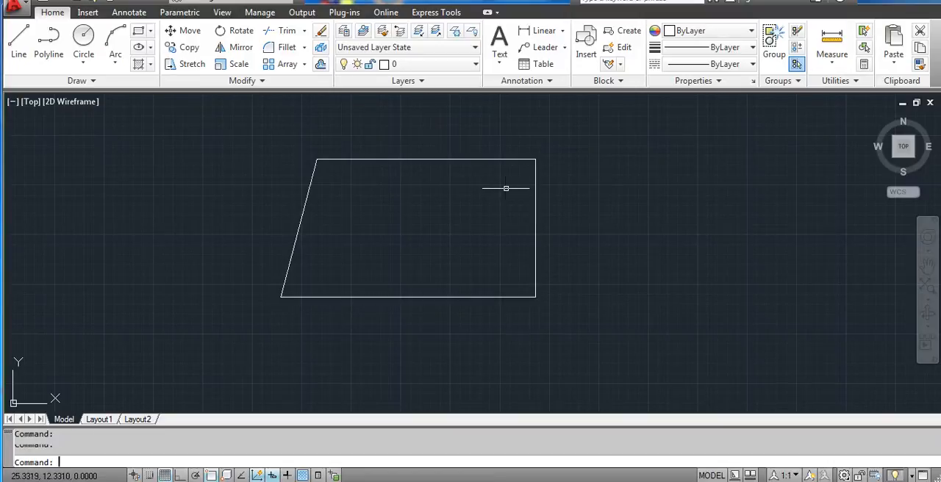
# - Switch to the Notepad notes and add application 2, "WE CAN USE THE BLOCK FOR CREATING DRAWING SYMBOLS"
pyautogui.click(294, 480)
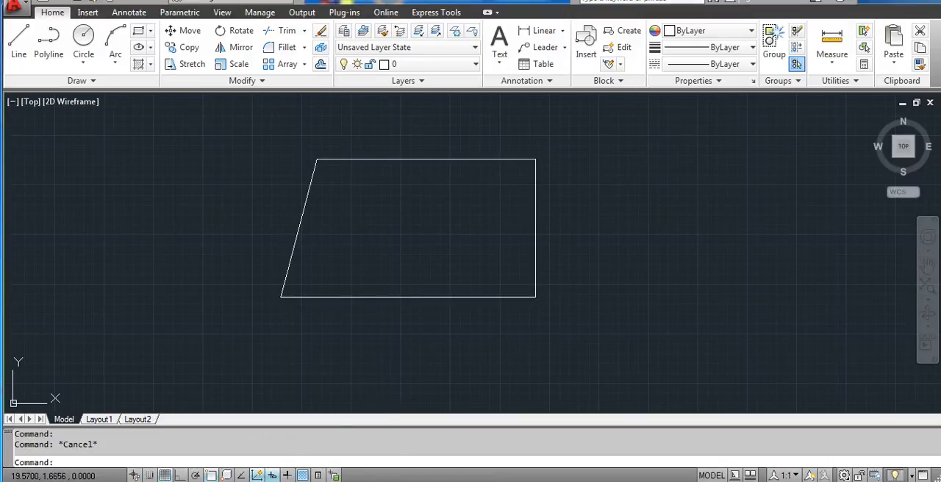
pyautogui.click(559, 263)
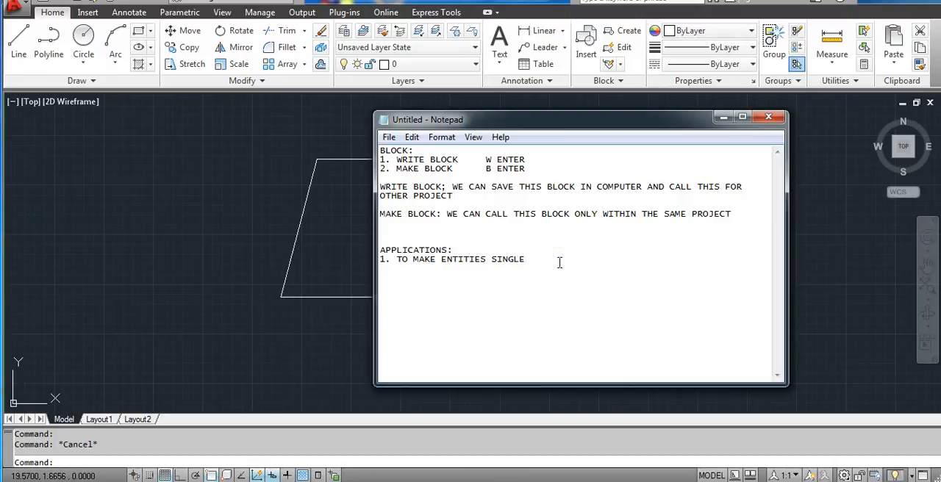
pyautogui.write('.')
pyautogui.press('Return')
pyautogui.write('2. WE CAN USE')
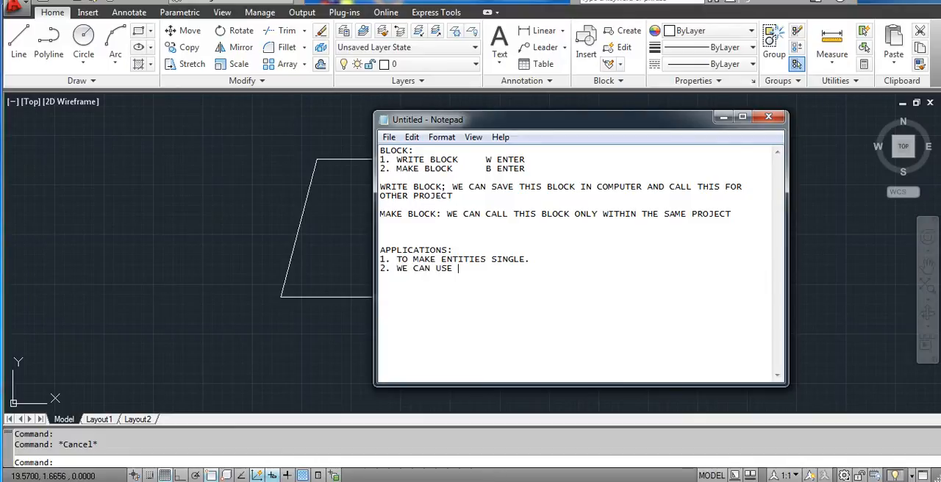
pyautogui.write('THE BLOCK FOR CREATING DRAWING SYMBOLS')
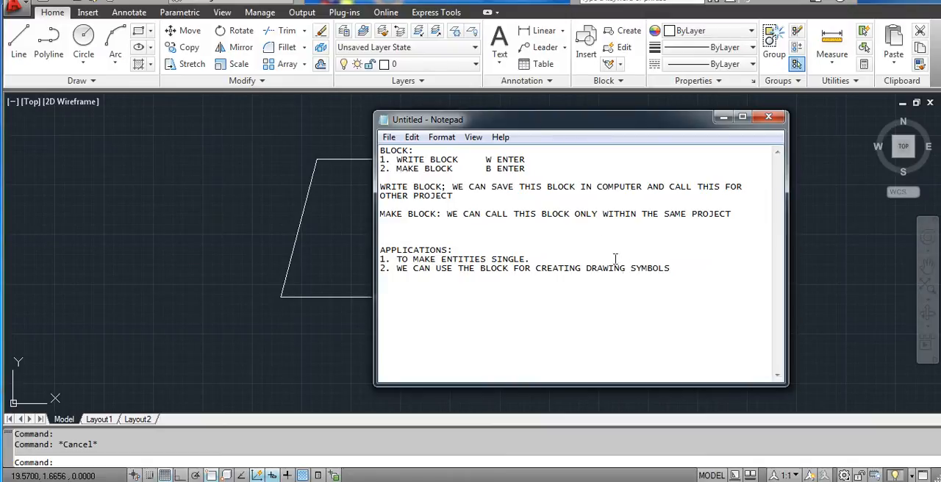
# - Add application 3 "TO CREATE TEMPLATES" and 4 "TO STANDARDISE THE DRAWING SO THAT WE CAN CALL IT FOR OTHER DRAWINGS"
pyautogui.moveTo(698, 275); pyautogui.dragTo(398, 276)
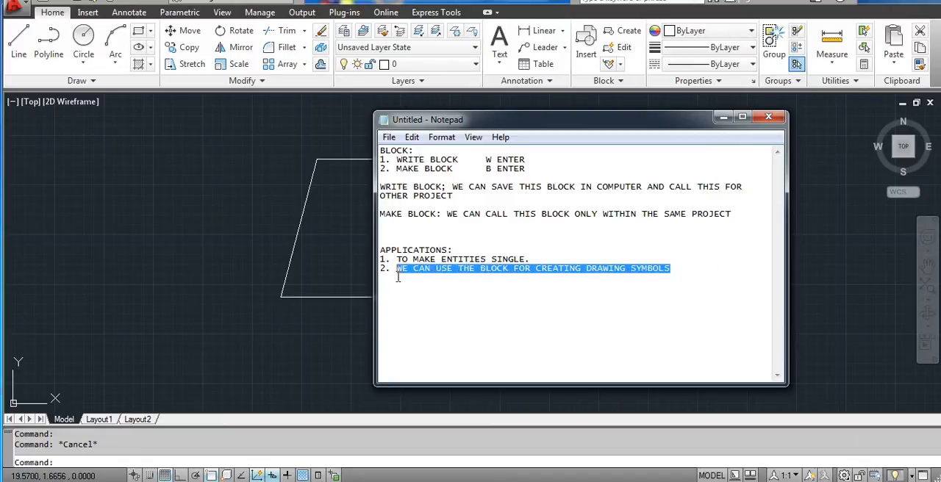
pyautogui.click(699, 278)
pyautogui.moveTo(645, 125); pyautogui.dragTo(606, 130)
pyautogui.click(651, 269)
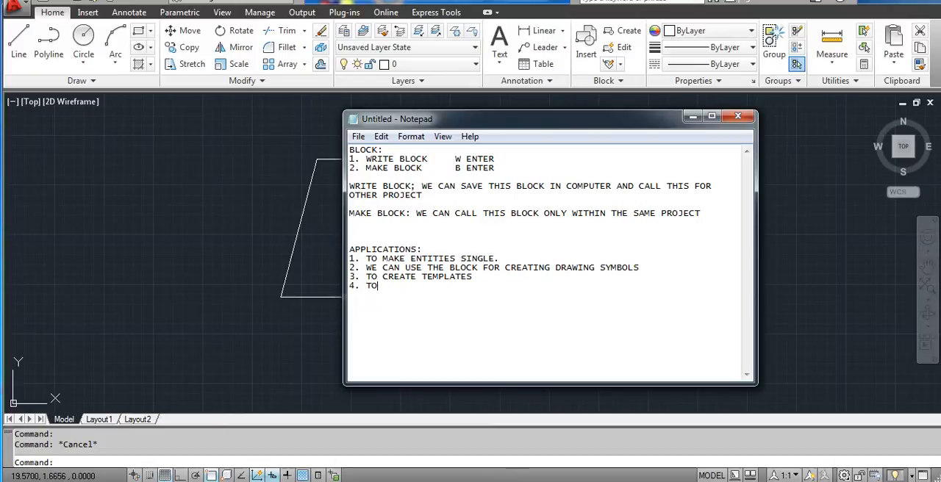
pyautogui.write('TAN')
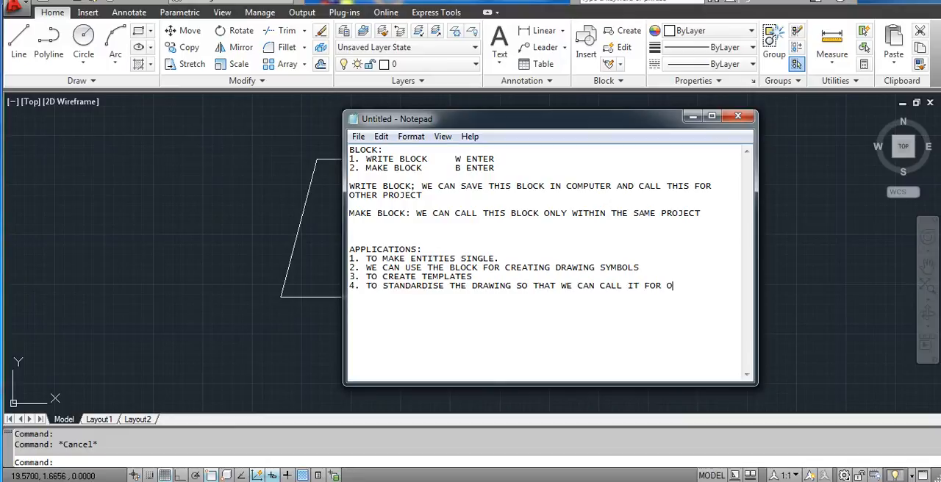
pyautogui.write('THER DRAWINGS')
# - Review the noted block applications line by line and the shortcut noted for Make Block, highlighting each as it is read
pyautogui.doubleClick(376, 252)
pyautogui.click(500, 267)
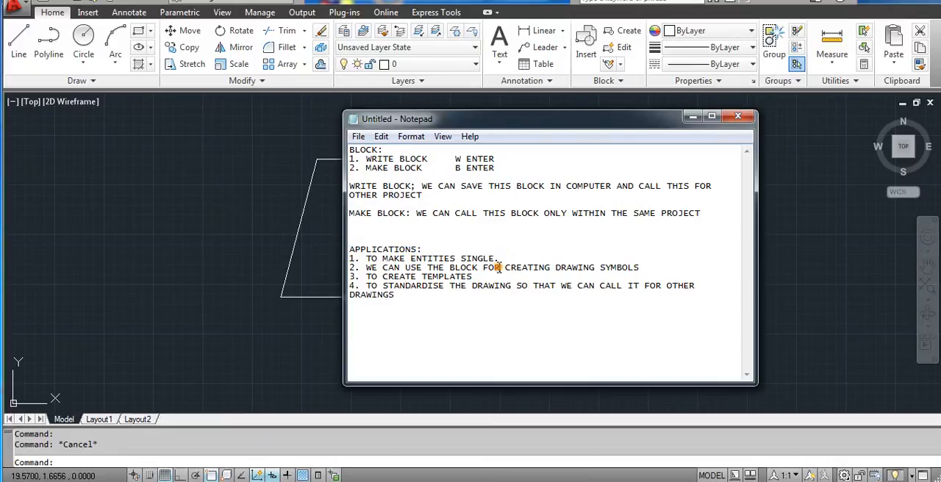
pyautogui.moveTo(383, 267); pyautogui.dragTo(640, 269)
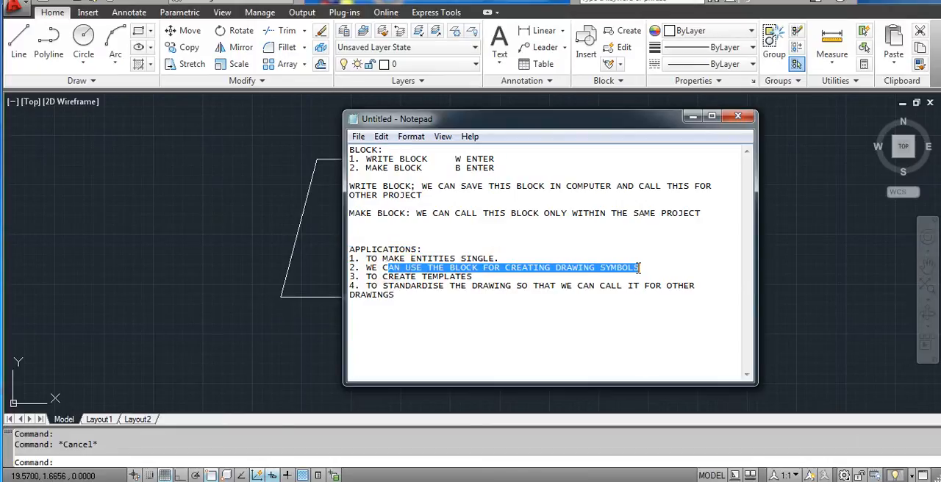
pyautogui.click(644, 275)
pyautogui.moveTo(366, 277); pyautogui.dragTo(486, 278)
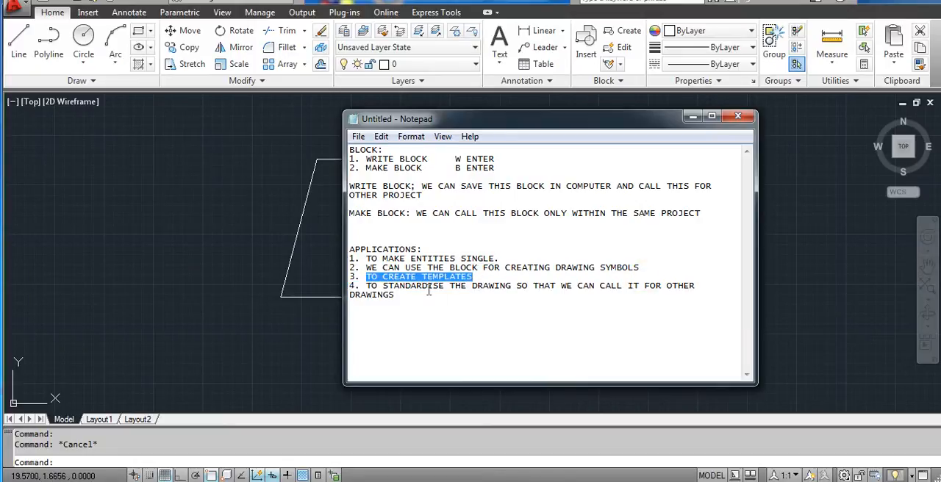
pyautogui.moveTo(366, 285); pyautogui.dragTo(530, 295)
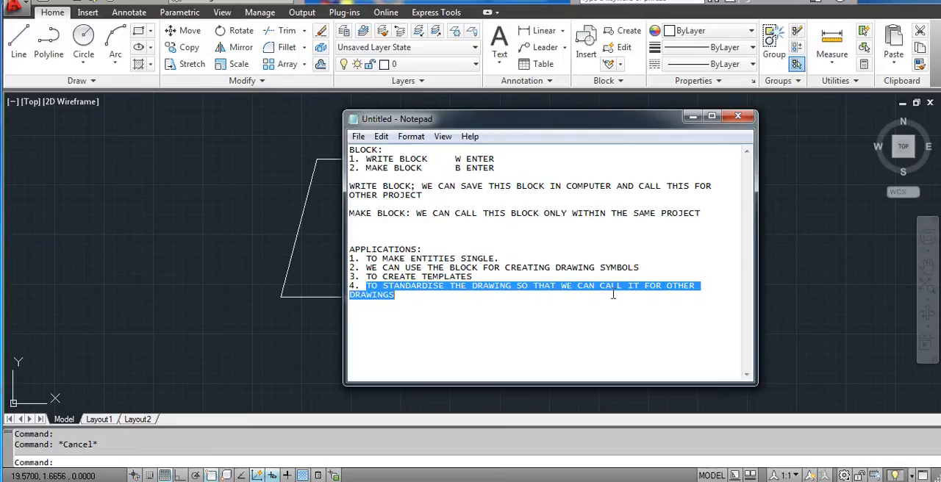
pyautogui.click(695, 284)
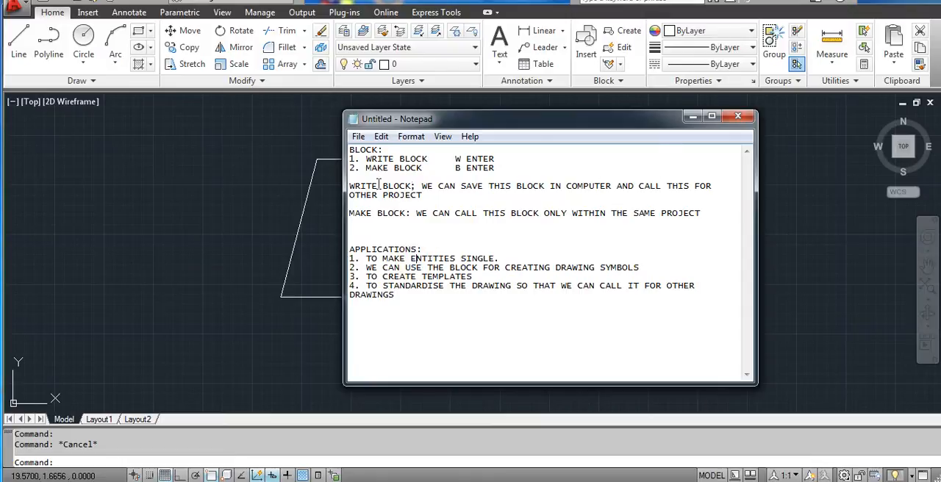
pyautogui.moveTo(366, 167); pyautogui.dragTo(504, 174)
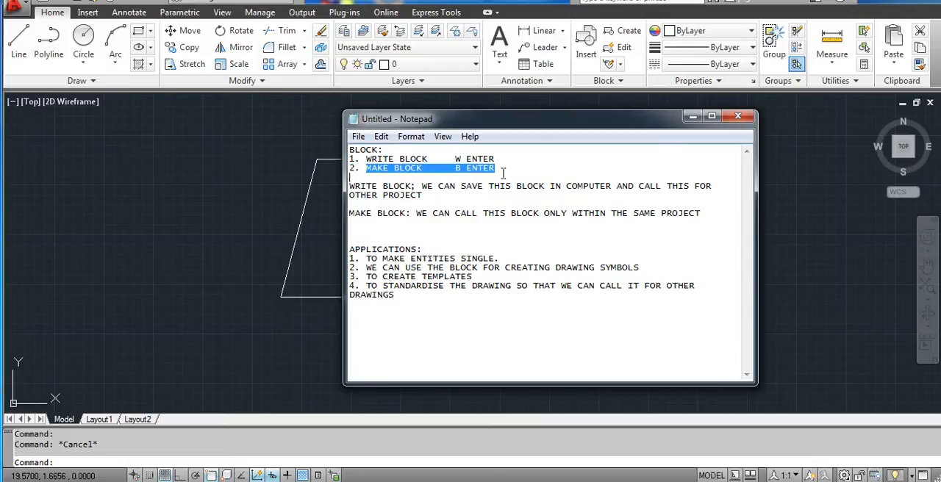
pyautogui.click(510, 170)
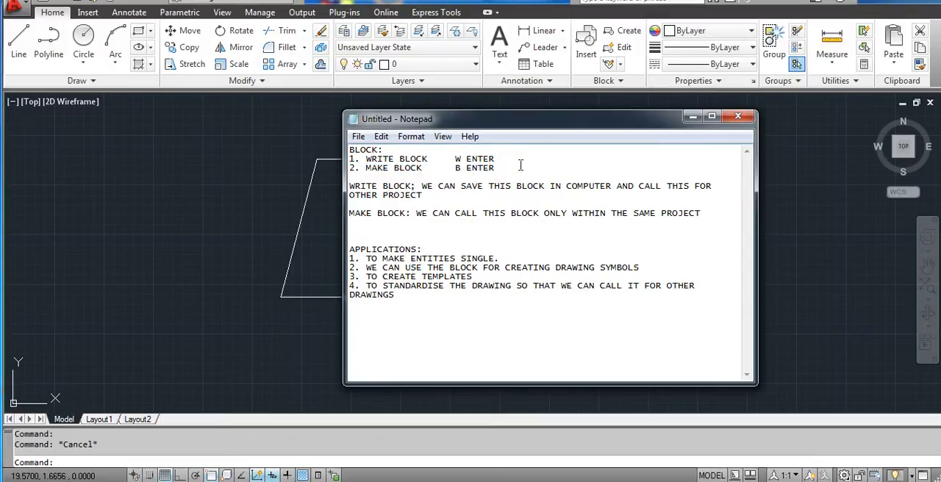
# - Return to AutoCAD and delete the slanted four-sided block from the drawing
pyautogui.click(693, 117)
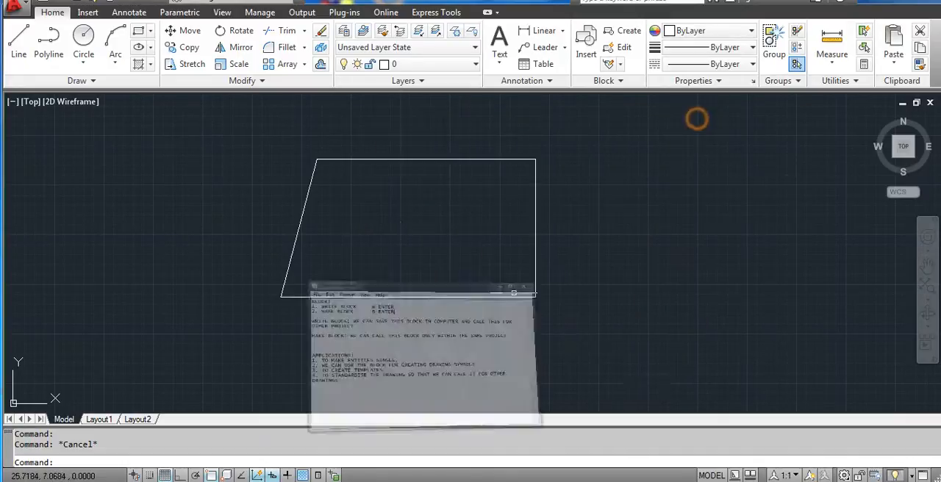
pyautogui.click(543, 236)
pyautogui.press('Delete')
pyautogui.moveTo(605, 219); pyautogui.dragTo(590, 210, button='middle')
pyautogui.moveTo(396, 227); pyautogui.dragTo(405, 224, button='middle')
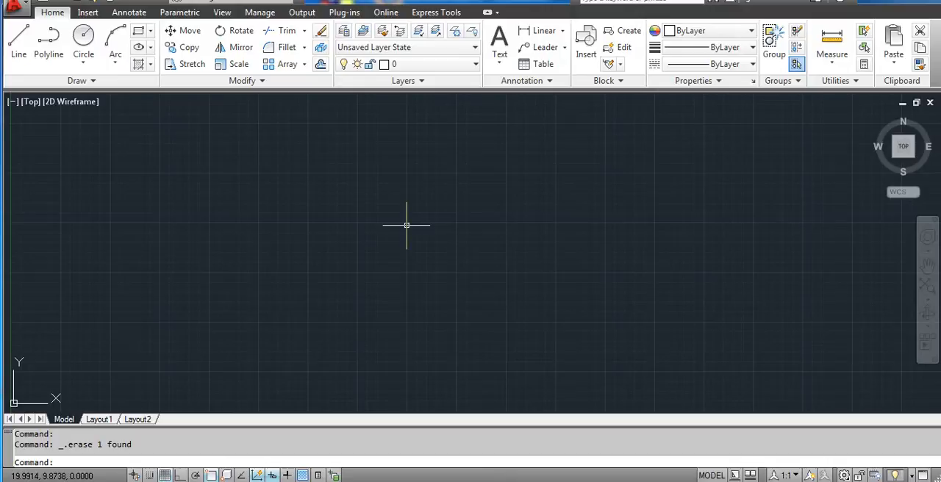
# - Open the block definition settings in two different ways, closing them each time without defining a block
pyautogui.write('B')
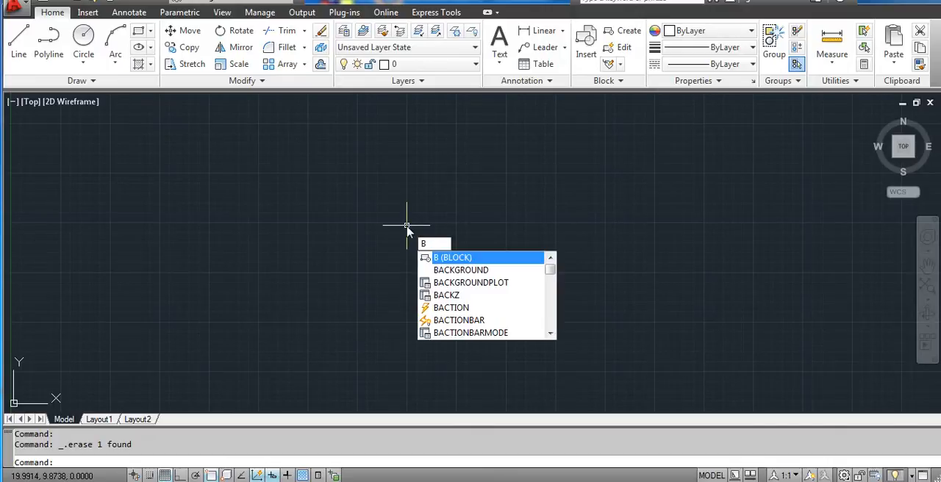
pyautogui.press('Return')
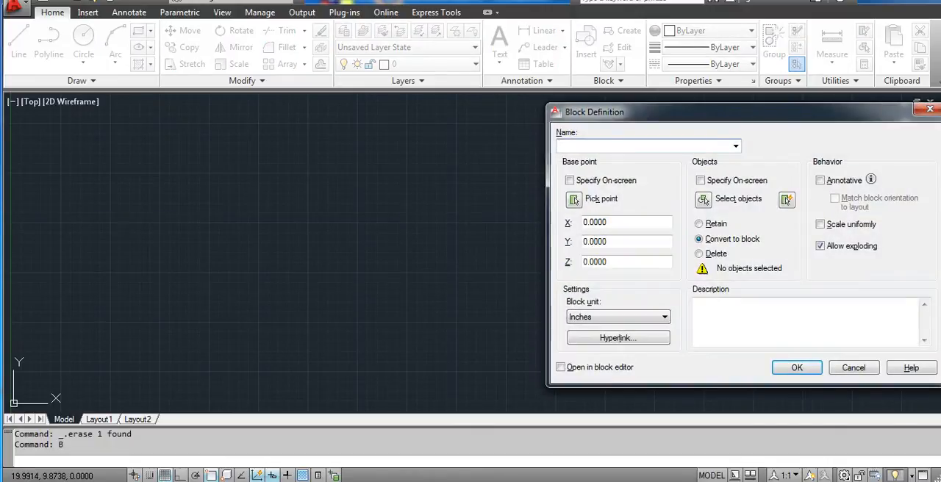
pyautogui.click(930, 108)
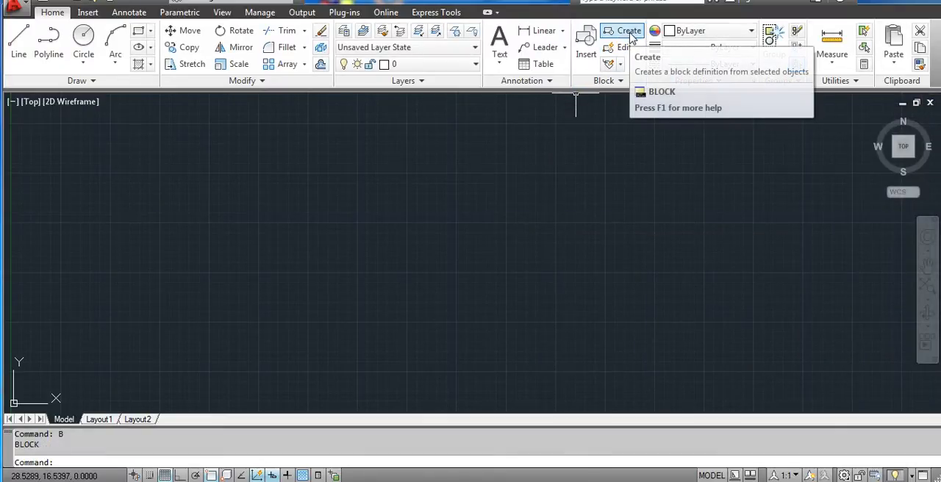
pyautogui.click(630, 38)
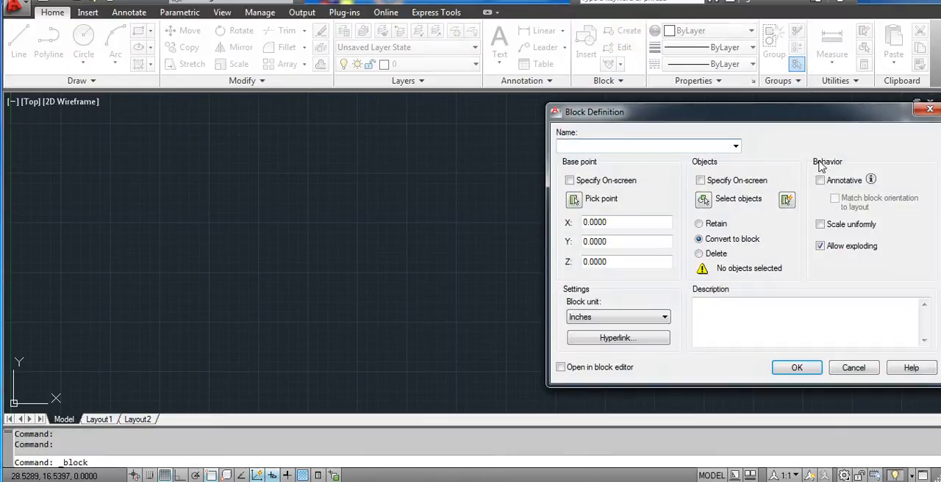
pyautogui.moveTo(809, 119); pyautogui.dragTo(757, 114)
pyautogui.click(876, 109)
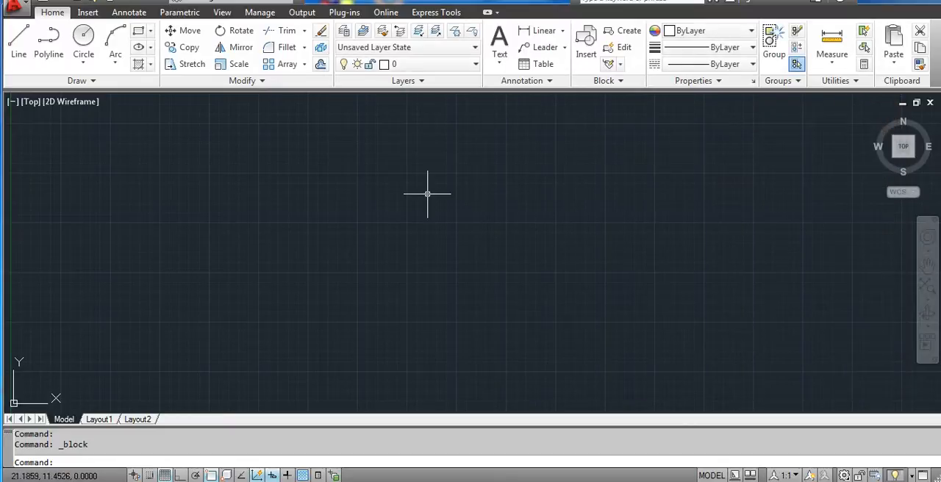
# - Draw a rectangle about 13 units wide and 4.4 units high in the empty drawing area
pyautogui.moveTo(455, 179); pyautogui.dragTo(430, 170, button='middle')
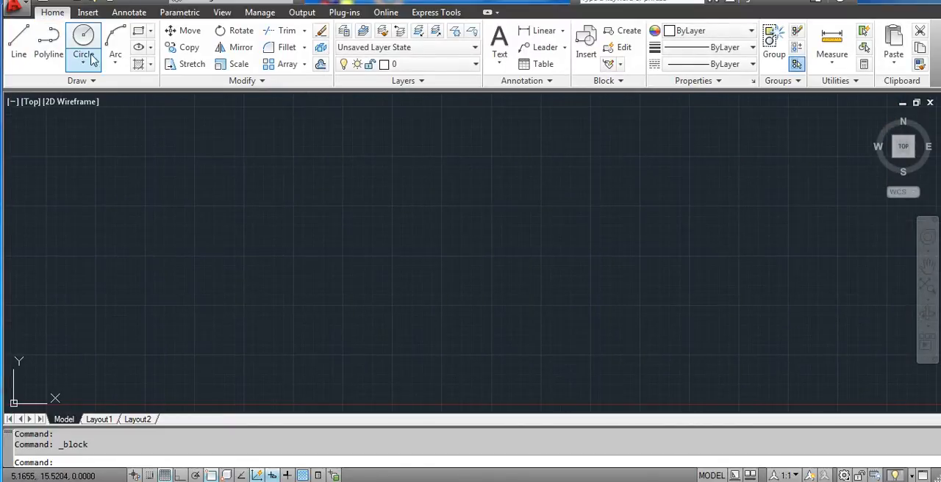
pyautogui.click(138, 30)
pyautogui.click(344, 169)
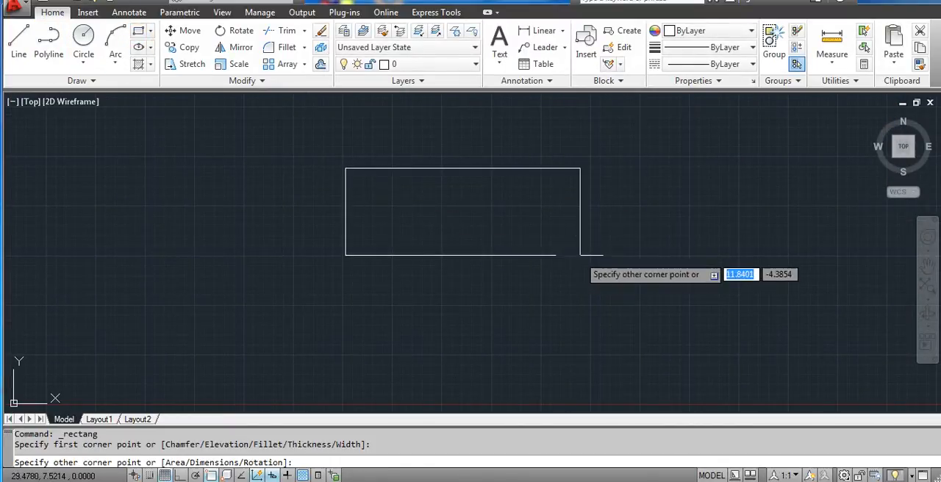
pyautogui.click(611, 254)
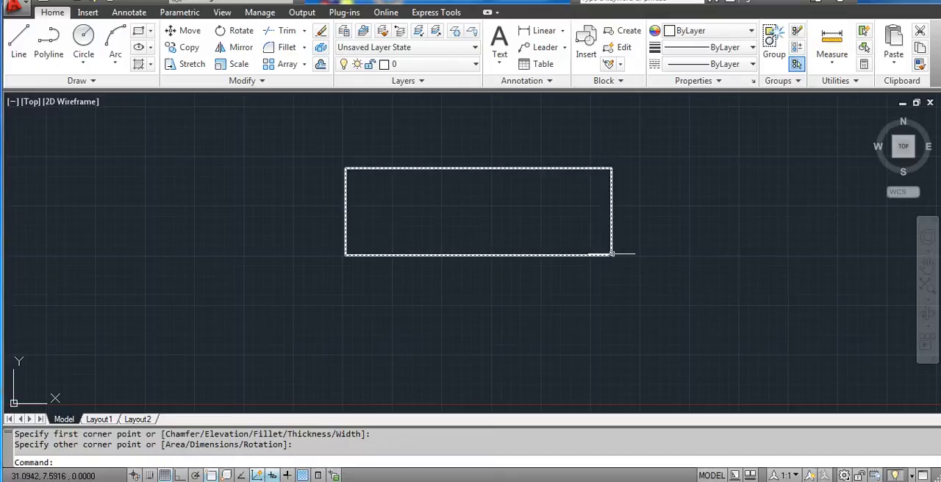
pyautogui.click(144, 36)
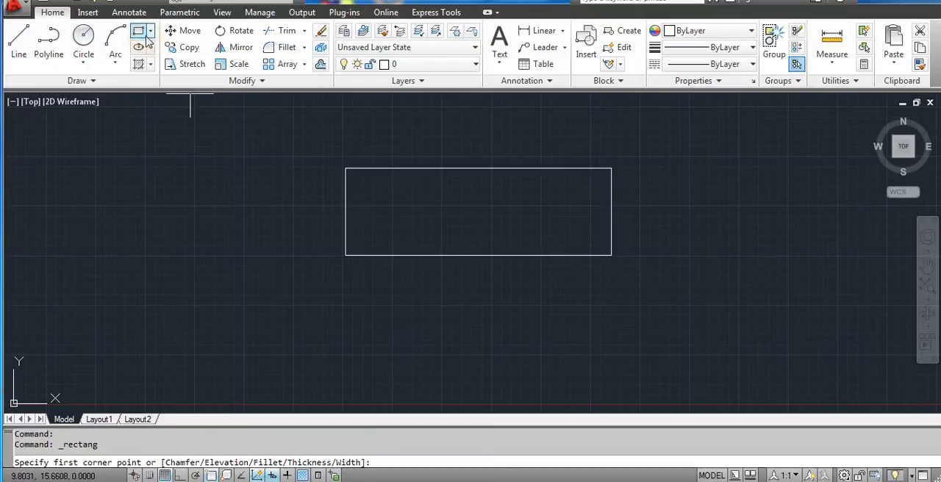
# - Draw three circles in a row inside the rectangle, with radii of about 1.07, 1.15 and 1.2 units from left to right
pyautogui.click(83, 36)
pyautogui.click(389, 207)
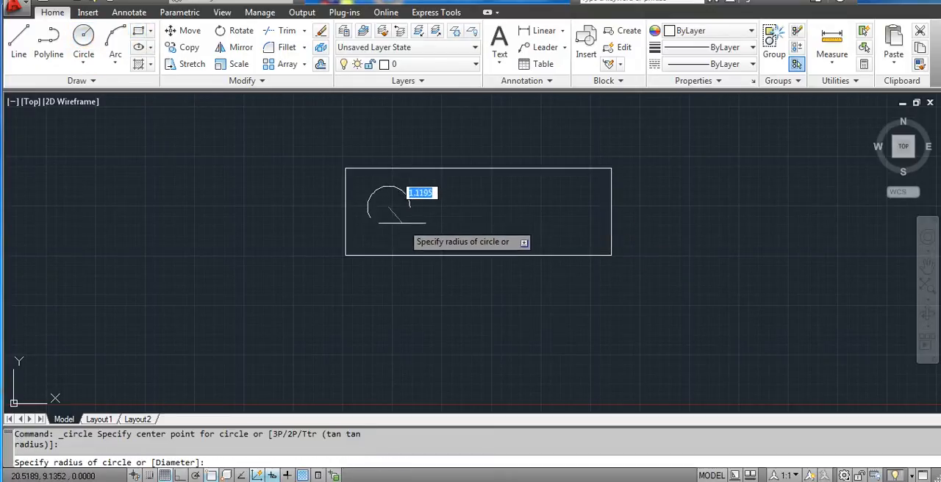
pyautogui.click(406, 219)
pyautogui.click(83, 37)
pyautogui.click(480, 206)
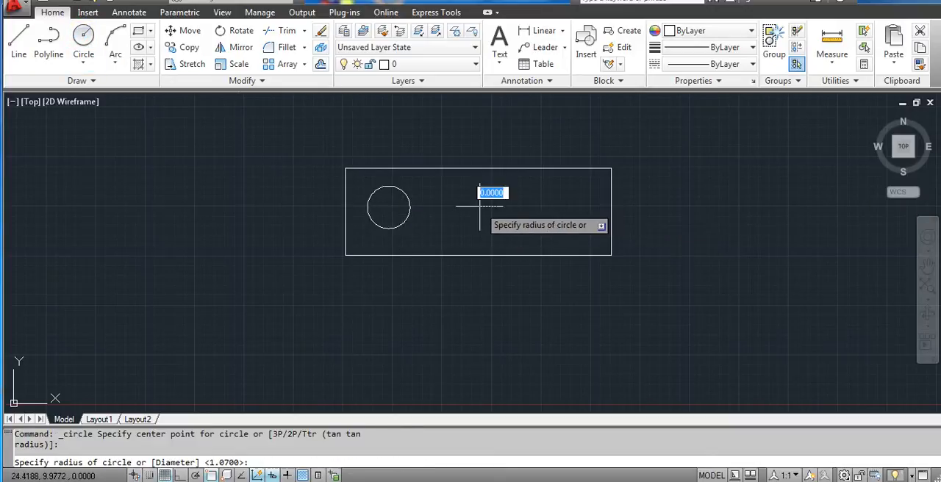
pyautogui.click(487, 227)
pyautogui.click(83, 37)
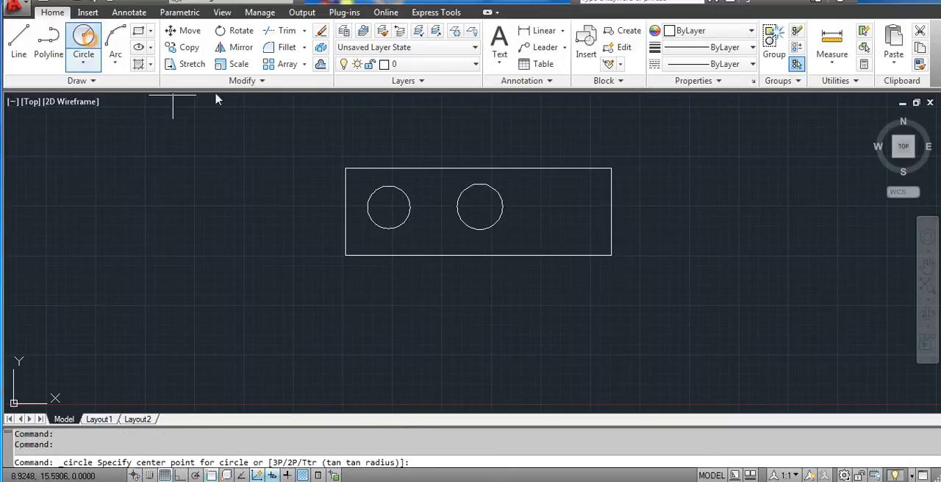
pyautogui.click(581, 209)
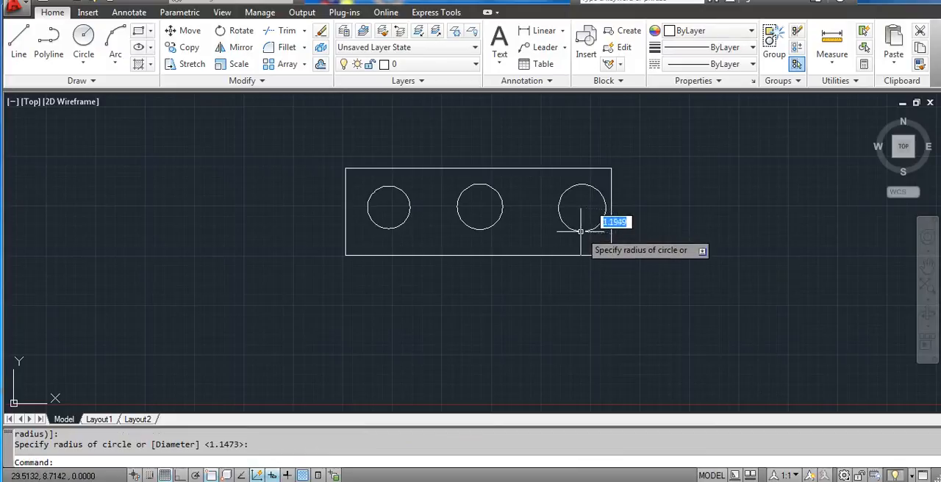
pyautogui.click(581, 233)
# - Select the rectangle and the three circles one by one to check whether they are separate objects
pyautogui.moveTo(720, 224)
pyautogui.mouseDown(button='middle')
pyautogui.moveTo(609, 210)
pyautogui.moveTo(556, 230)
pyautogui.moveTo(496, 204)
pyautogui.moveTo(598, 215)
pyautogui.mouseUp(button='middle')
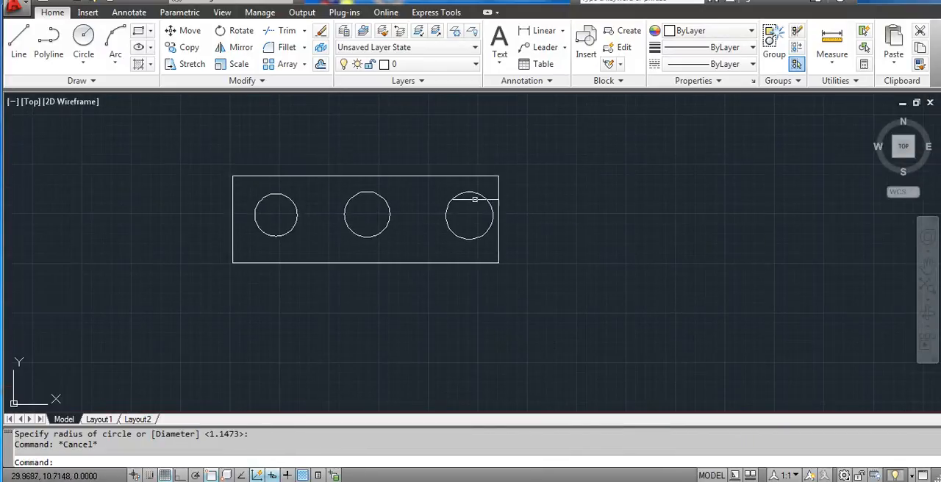
pyautogui.click(461, 176)
pyautogui.click(469, 194)
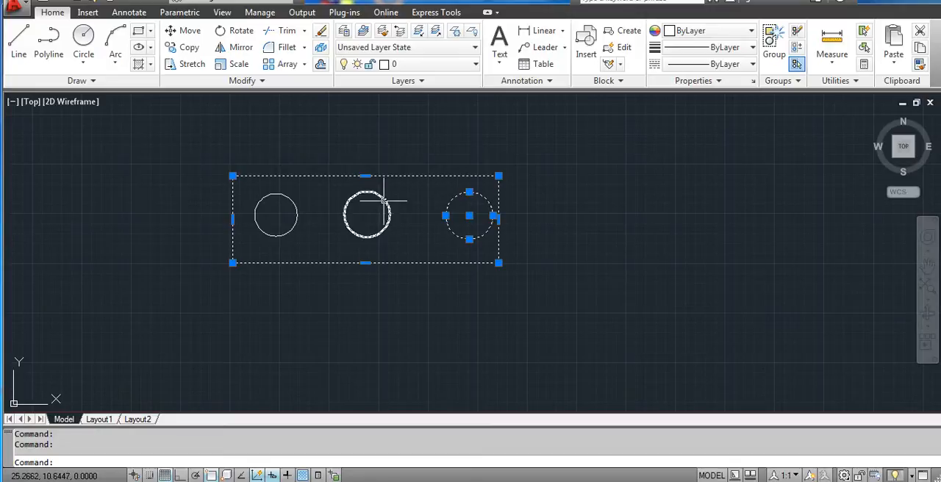
pyautogui.click(346, 207)
pyautogui.click(297, 204)
pyautogui.click(298, 209)
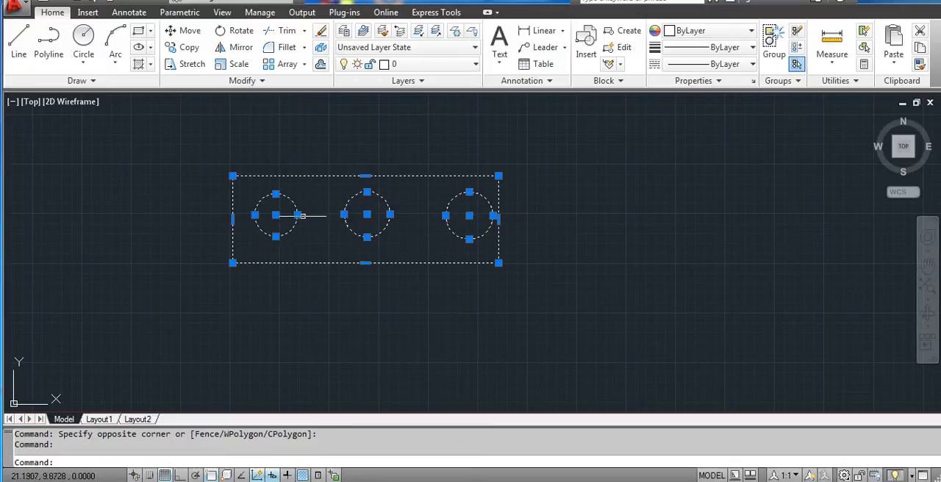
pyautogui.press('Escape')
pyautogui.moveTo(378, 222); pyautogui.dragTo(409, 250, button='middle')
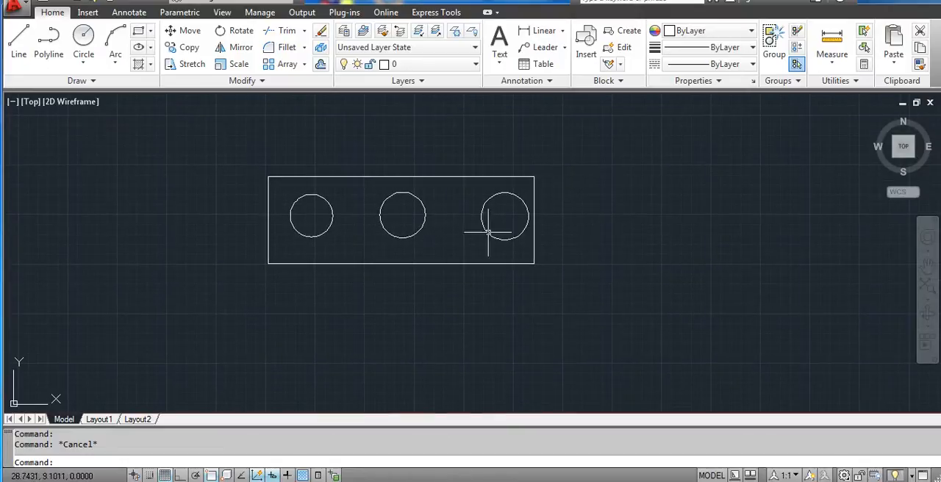
pyautogui.click(628, 33)
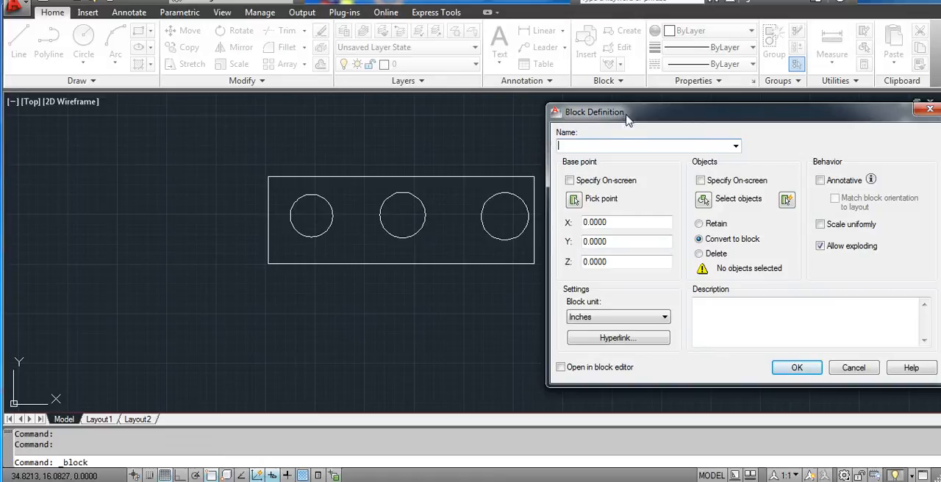
pyautogui.moveTo(629, 117); pyautogui.dragTo(639, 118)
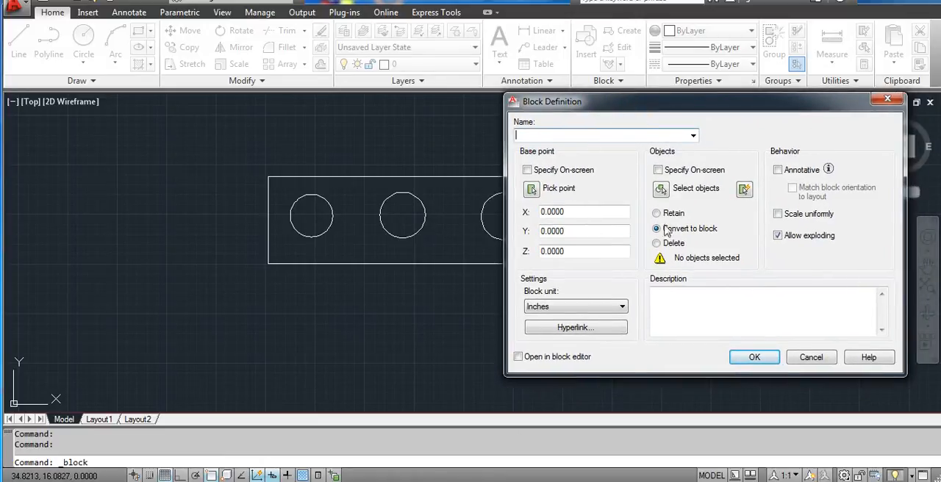
pyautogui.click(810, 358)
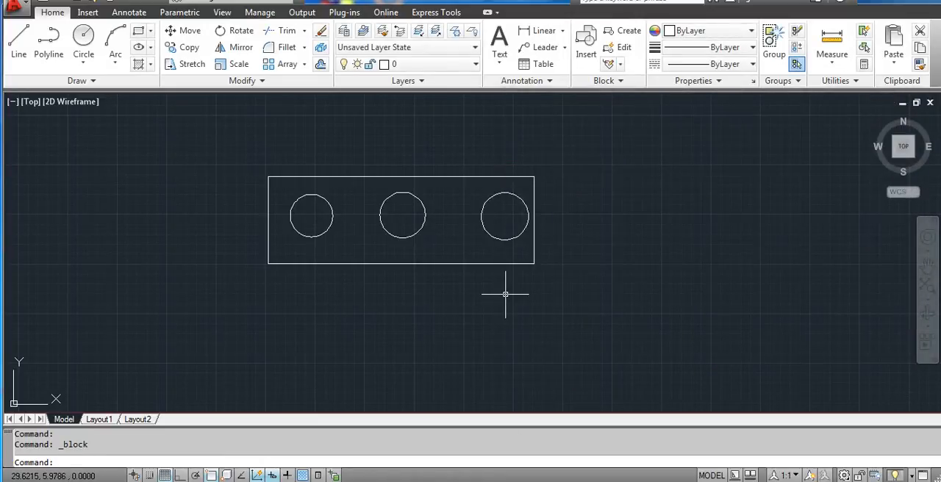
# - Start a block definition named BLOCK1 with the rectangle's lower-left corner as its insertion base point
pyautogui.write('B')
pyautogui.press('Return')
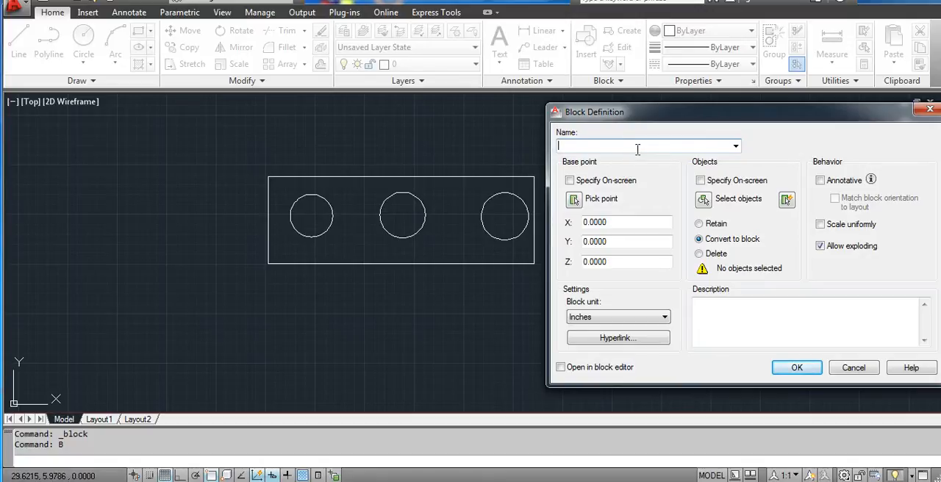
pyautogui.write('BLOCK1')
pyautogui.moveTo(701, 112); pyautogui.dragTo(679, 107)
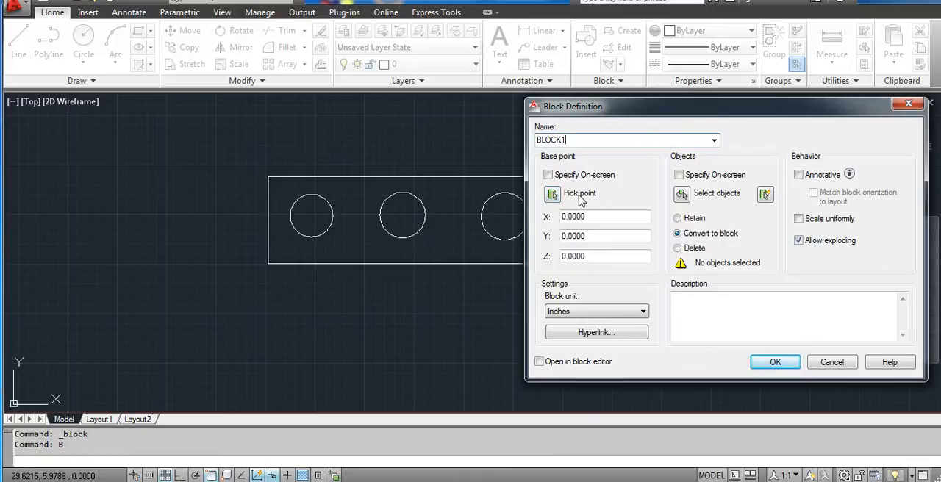
pyautogui.click(551, 194)
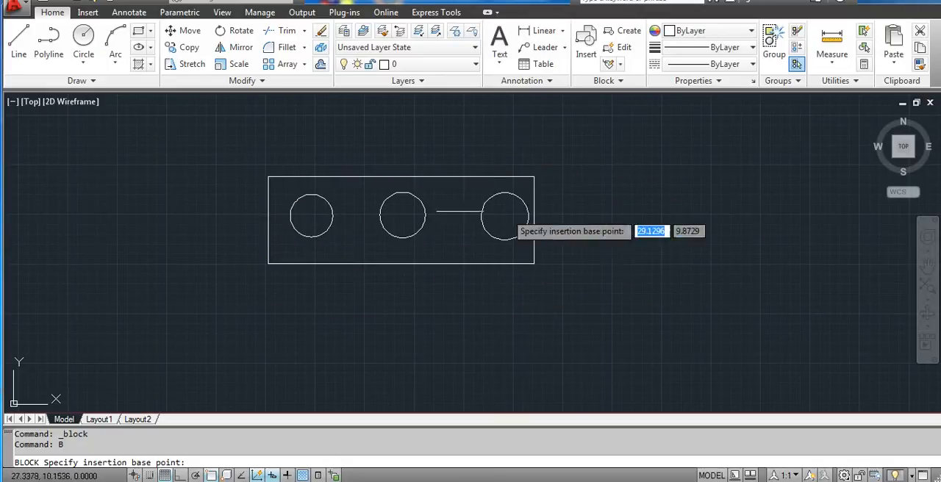
pyautogui.click(268, 263)
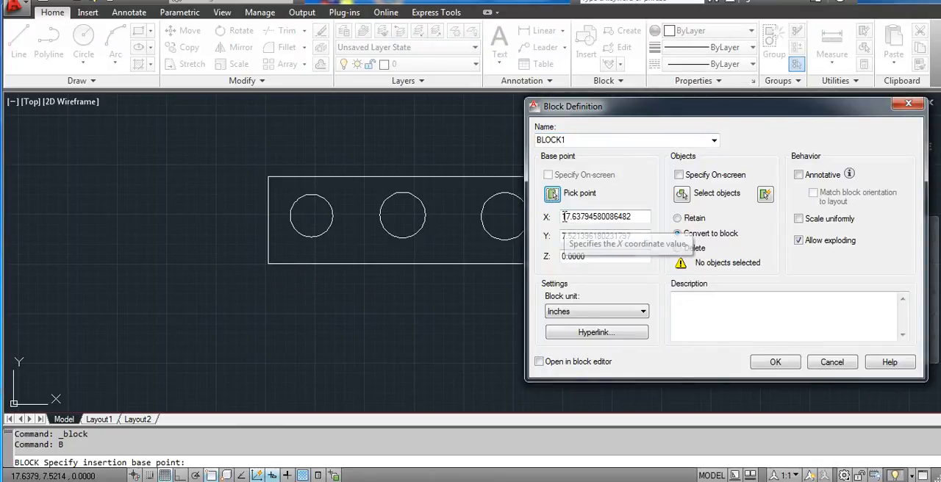
pyautogui.moveTo(565, 217)
pyautogui.mouseDown()
pyautogui.moveTo(634, 215)
pyautogui.moveTo(561, 236)
pyautogui.mouseUp()
pyautogui.click(612, 239)
pyautogui.click(645, 238)
pyautogui.click(594, 257)
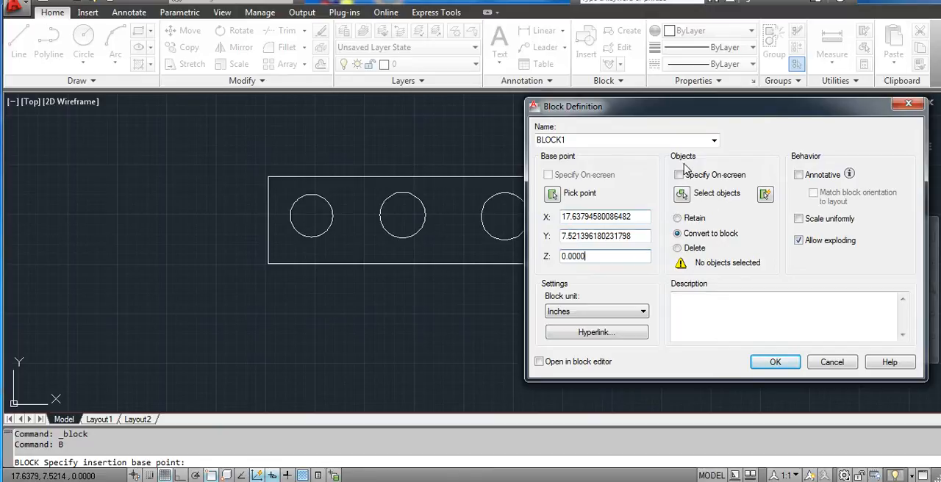
# - Select the rectangle and all three circles as the block's objects and create the block, converting them in place
pyautogui.click(682, 194)
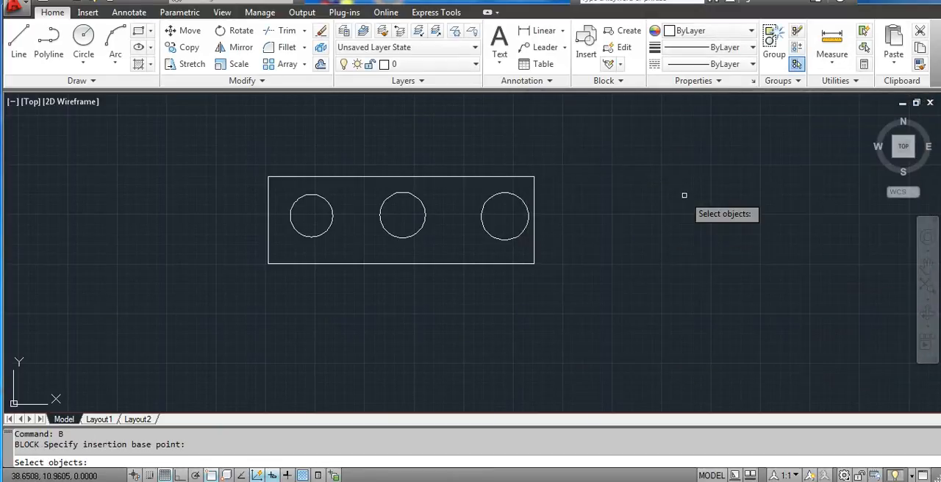
pyautogui.click(582, 150)
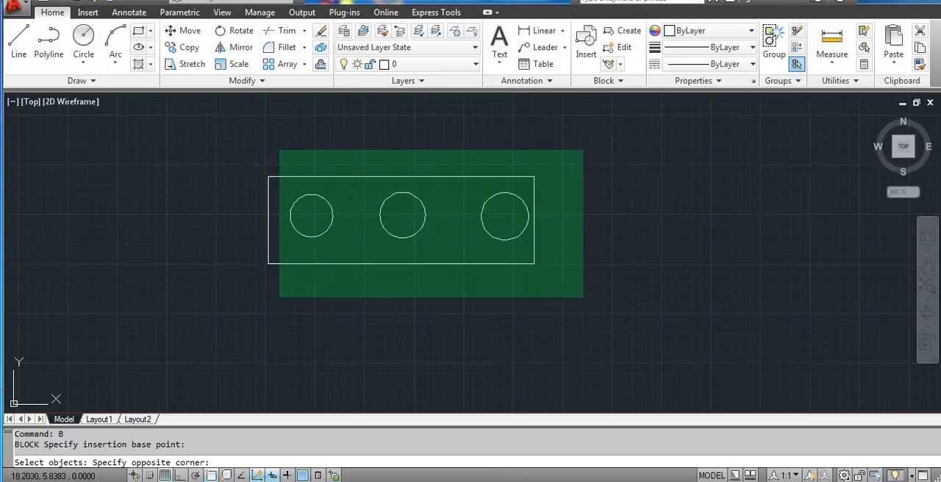
pyautogui.click(248, 301)
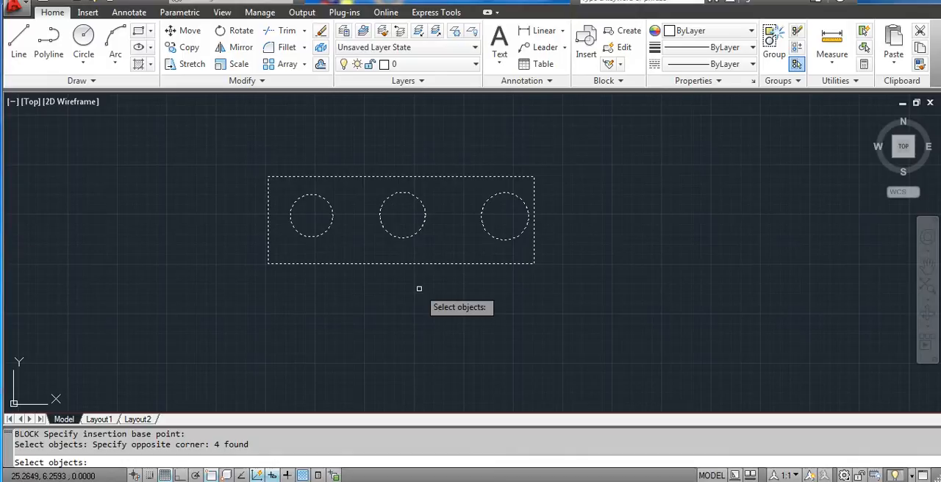
pyautogui.press('Return')
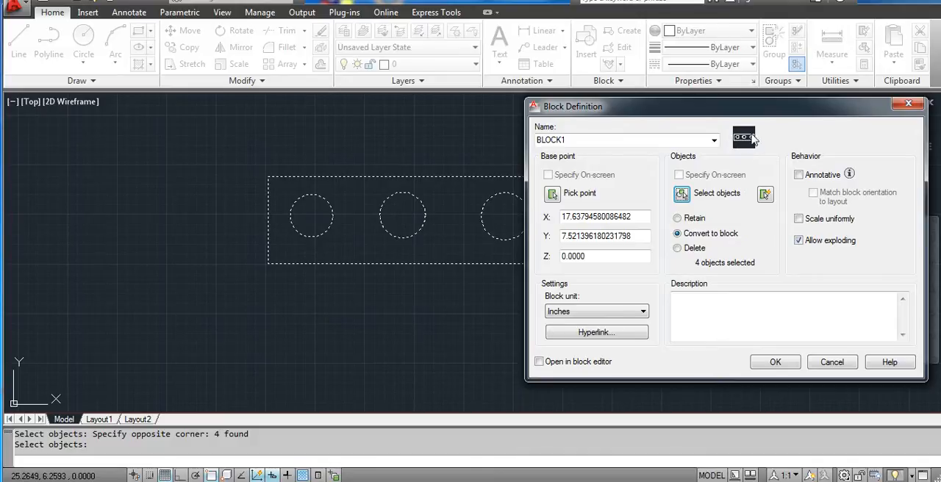
pyautogui.click(790, 368)
# - Select the new block by its upper edge twice to check whether it behaves as a single object
pyautogui.scroll(2, 376, 165)
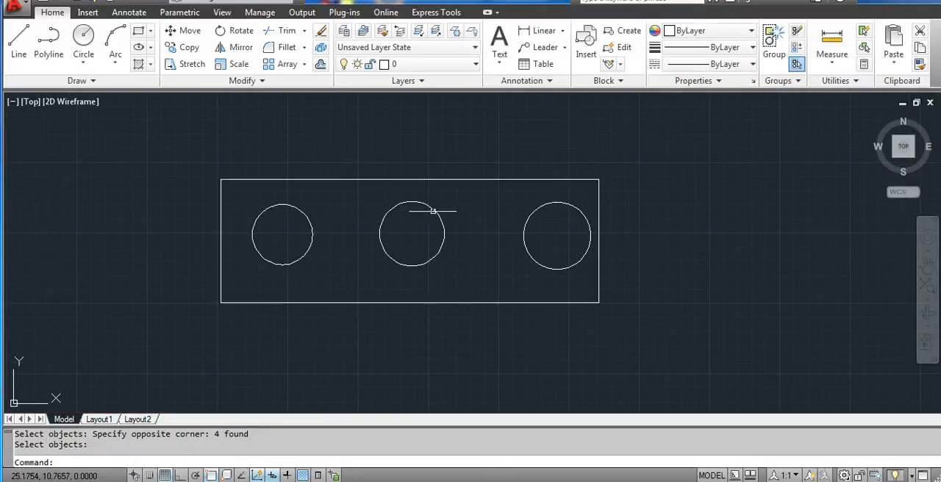
pyautogui.click(451, 182)
pyautogui.moveTo(483, 235); pyautogui.dragTo(457, 228, button='middle')
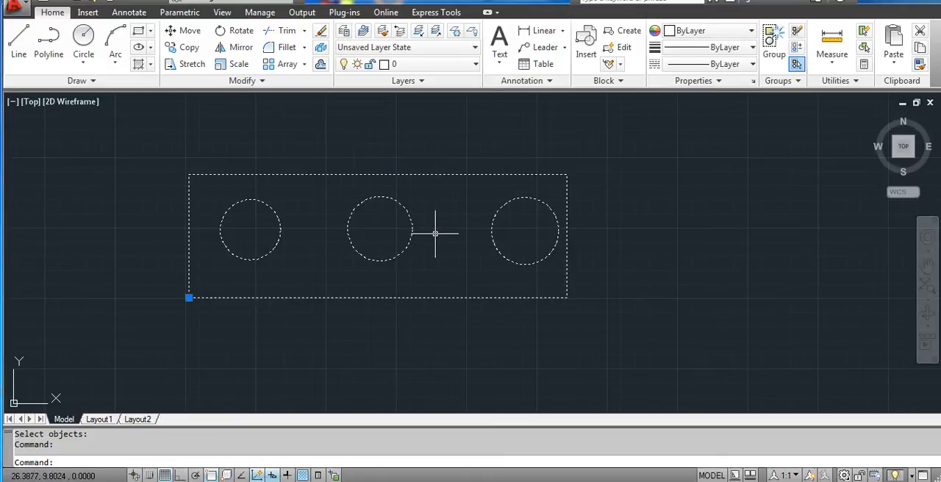
pyautogui.press('Escape')
pyautogui.click(471, 169)
pyautogui.click(466, 179)
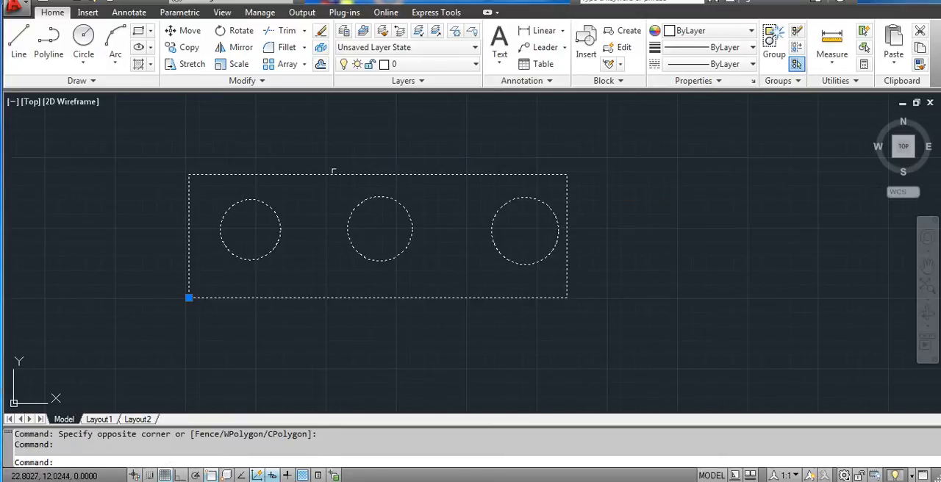
pyautogui.press('Escape')
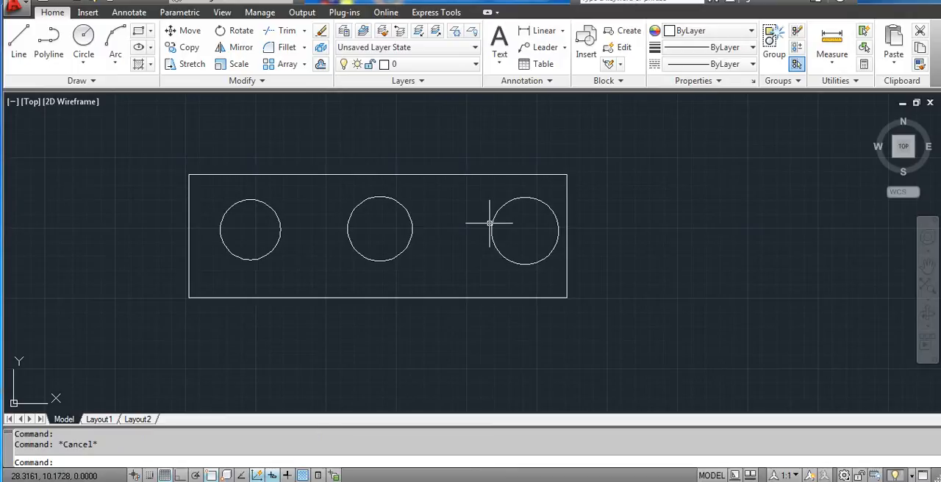
pyautogui.moveTo(539, 228)
pyautogui.mouseDown(button='middle')
pyautogui.moveTo(508, 243)
pyautogui.moveTo(570, 229)
pyautogui.moveTo(586, 210)
pyautogui.mouseUp(button='middle')
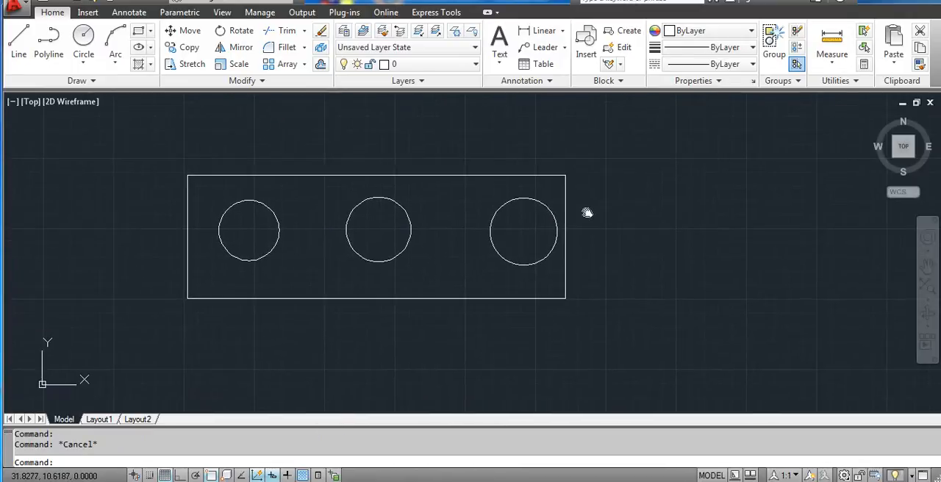
# - Open BLOCK1 in the Block Editor from its instance in the drawing
pyautogui.doubleClick(519, 176)
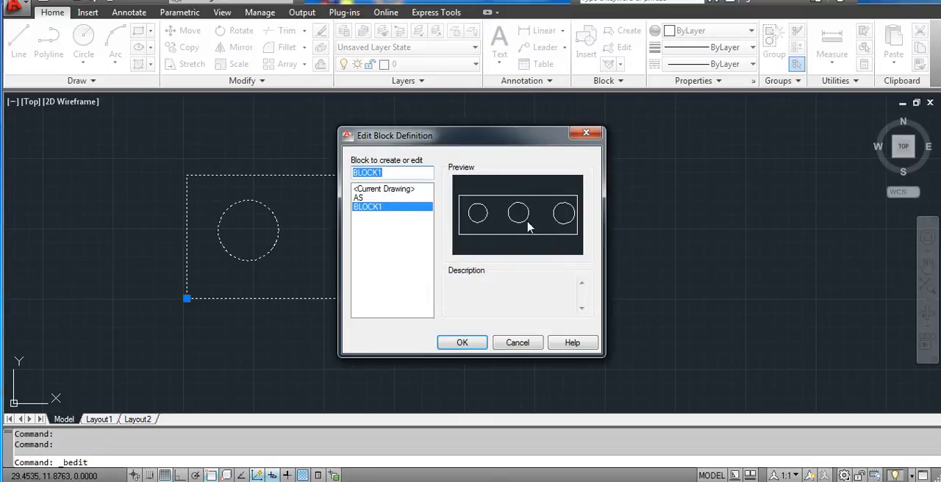
pyautogui.click(459, 341)
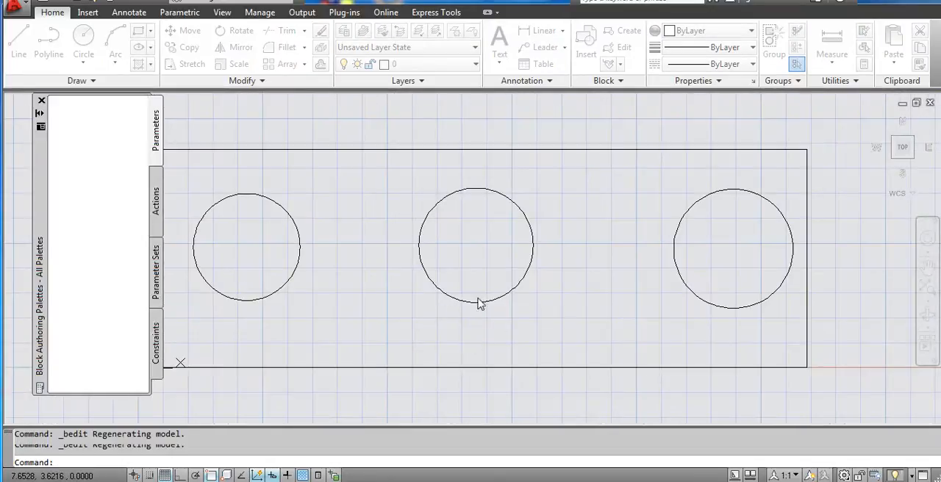
pyautogui.scroll(-2, 598, 235)
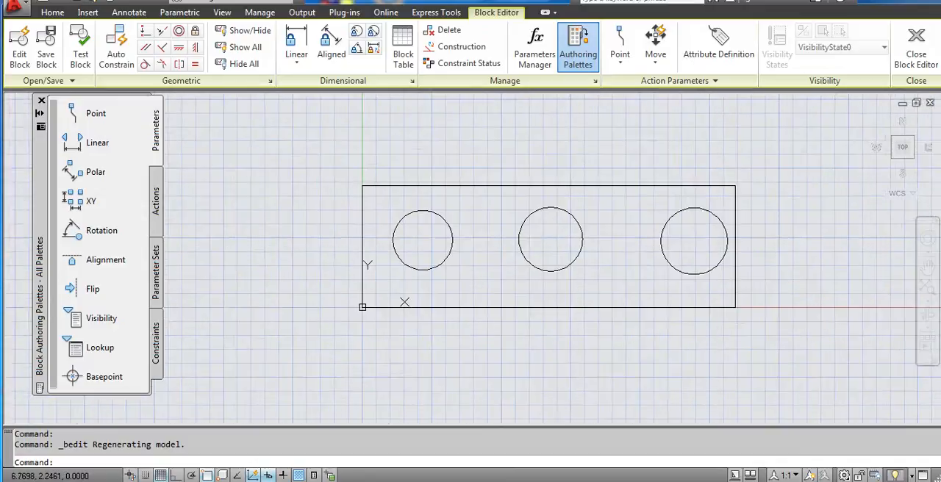
pyautogui.scroll(2, 553, 243)
pyautogui.moveTo(633, 227); pyautogui.dragTo(611, 227, button='middle')
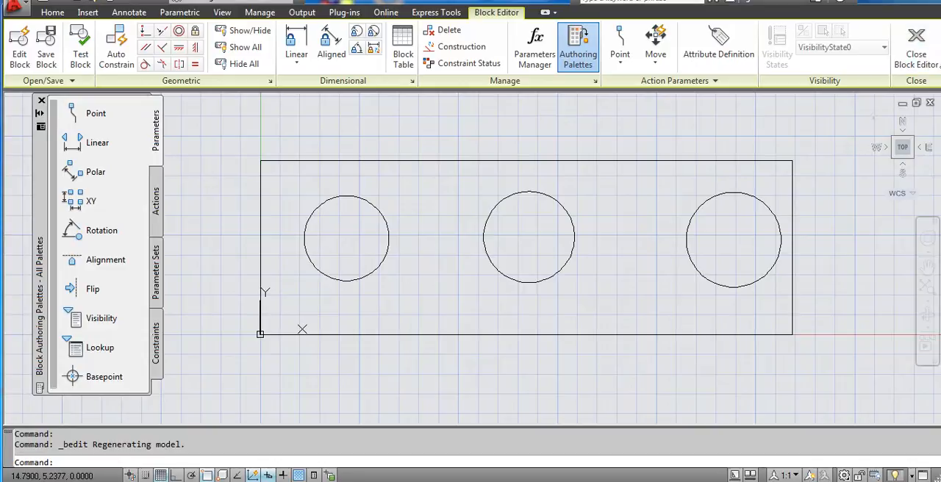
pyautogui.moveTo(658, 217); pyautogui.dragTo(637, 215, button='middle')
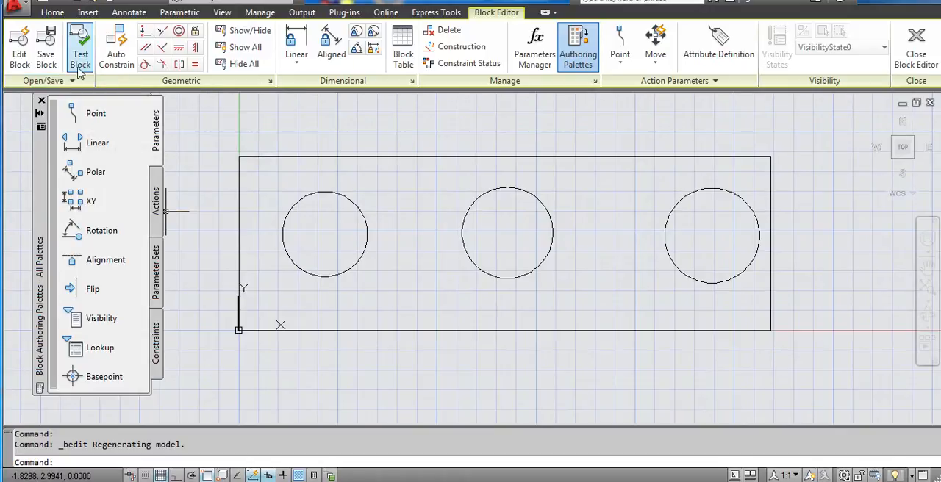
# - Erase the middle circle from the block and close the Block Editor, saving the changes to BLOCK1
pyautogui.moveTo(540, 172)
pyautogui.mouseDown(button='middle')
pyautogui.moveTo(519, 162)
pyautogui.moveTo(501, 174)
pyautogui.mouseUp(button='middle')
pyautogui.press('alt')
pyautogui.moveTo(515, 267); pyautogui.dragTo(521, 264, button='middle')
pyautogui.click(510, 253)
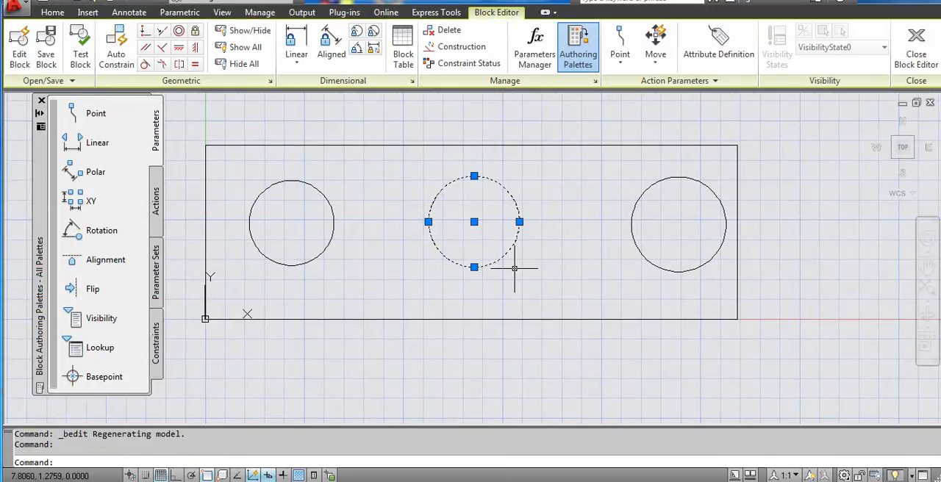
pyautogui.press('Delete')
pyautogui.moveTo(577, 193); pyautogui.dragTo(603, 202, button='middle')
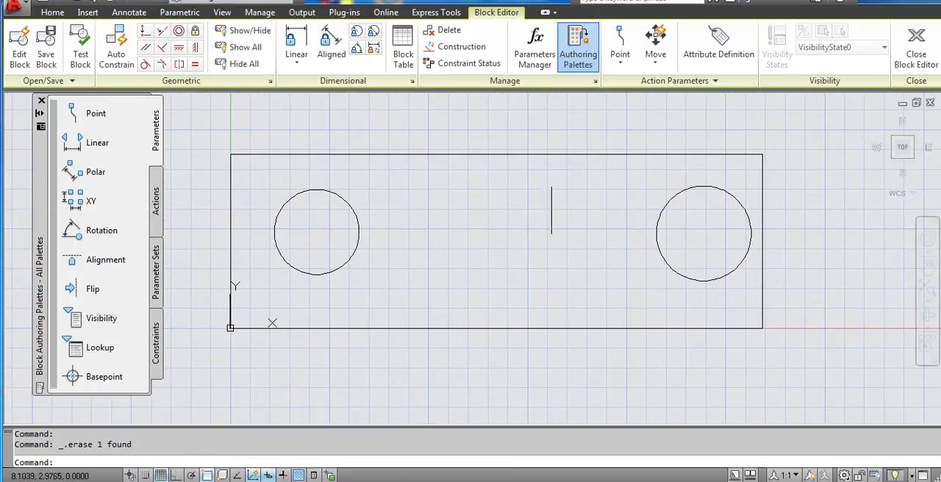
pyautogui.scroll(-2, 550, 211)
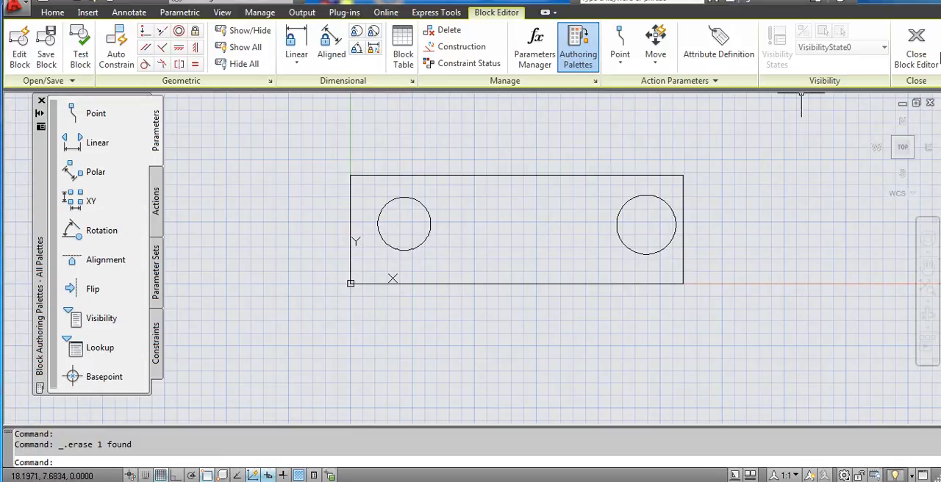
pyautogui.click(916, 45)
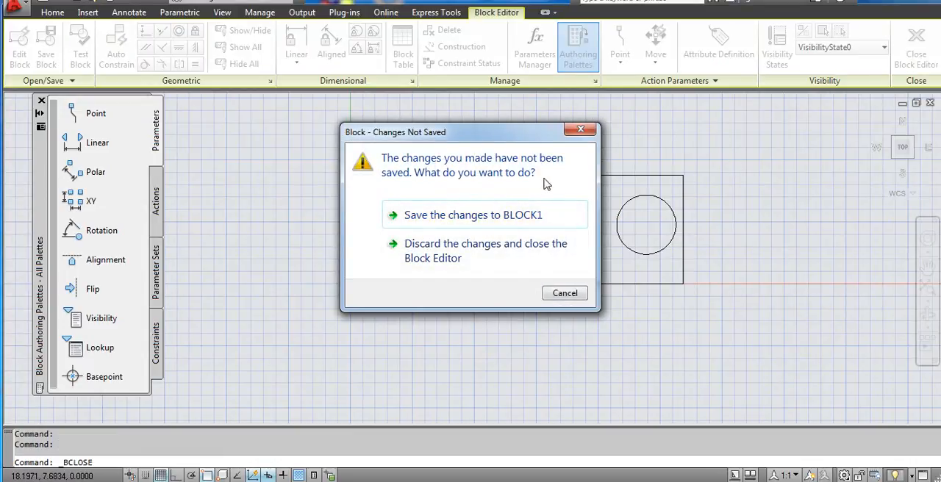
pyautogui.click(496, 215)
# - Select the edited block in the drawing to check its updated shape, and clear the selection
pyautogui.click(380, 178)
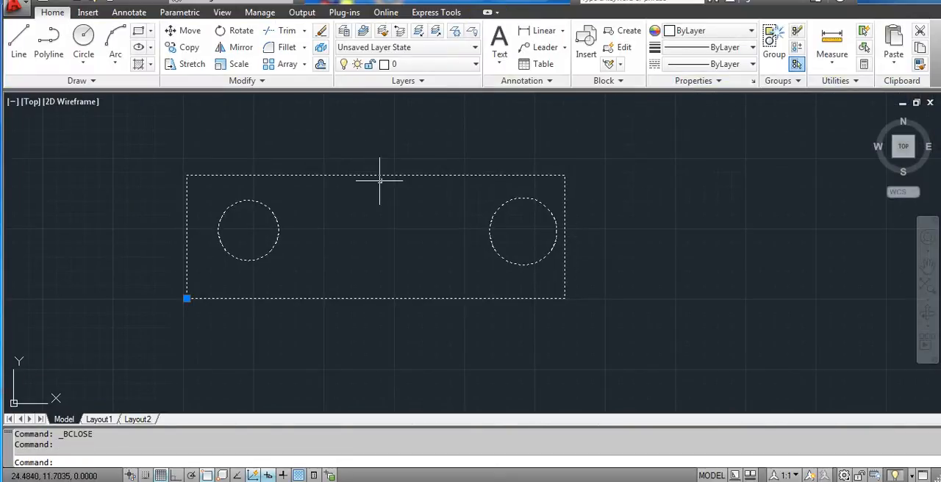
pyautogui.moveTo(479, 203)
pyautogui.mouseDown(button='middle')
pyautogui.moveTo(565, 188)
pyautogui.moveTo(531, 196)
pyautogui.mouseUp(button='middle')
pyautogui.scroll(-3, 546, 188)
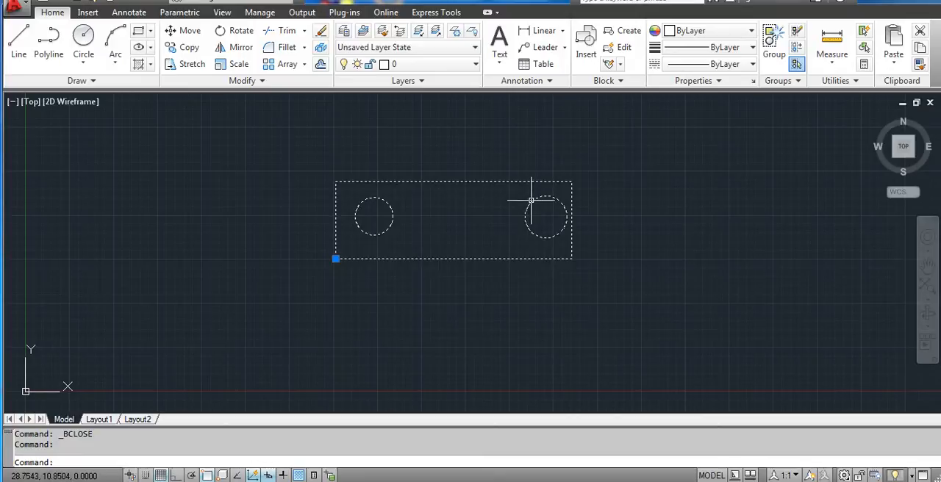
pyautogui.press('Escape')
# - Reopen BLOCK1 with the block Edit command and close the Block Editor again, choosing to save the changes to BLOCK1
pyautogui.click(515, 182)
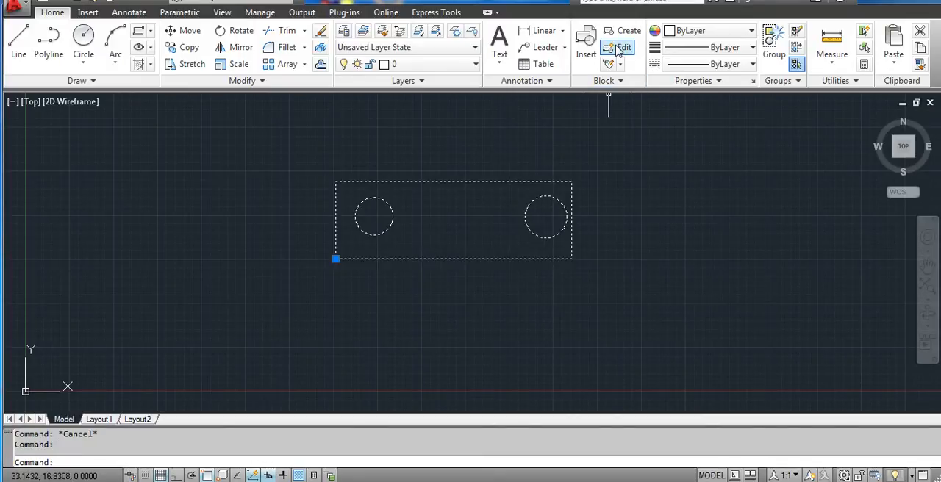
pyautogui.click(619, 48)
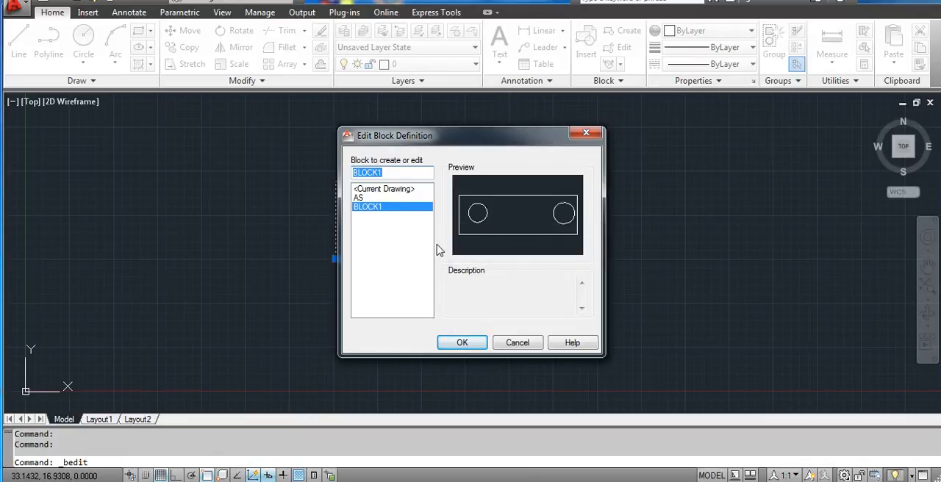
pyautogui.click(478, 348)
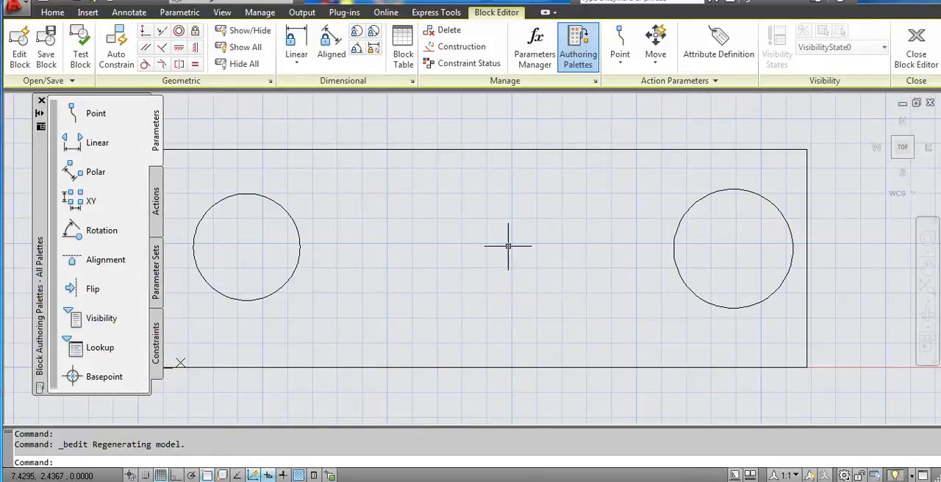
pyautogui.scroll(-4, 581, 158)
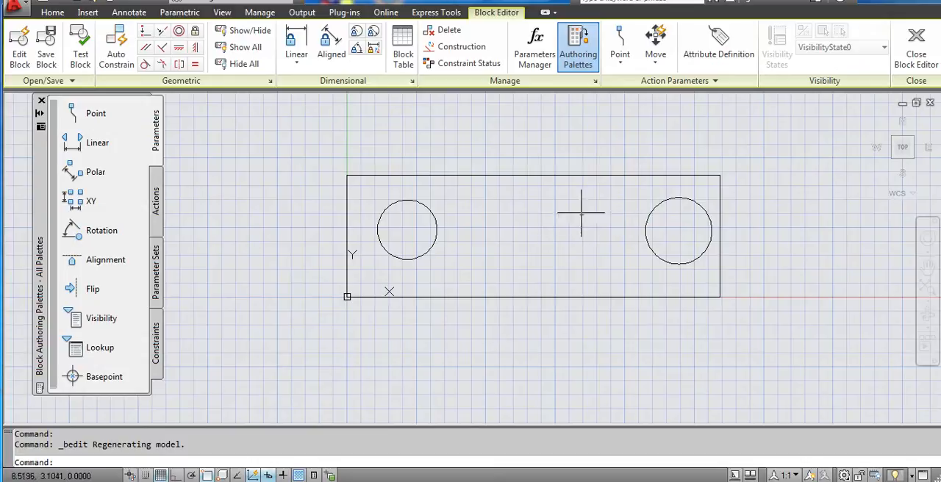
pyautogui.click(915, 47)
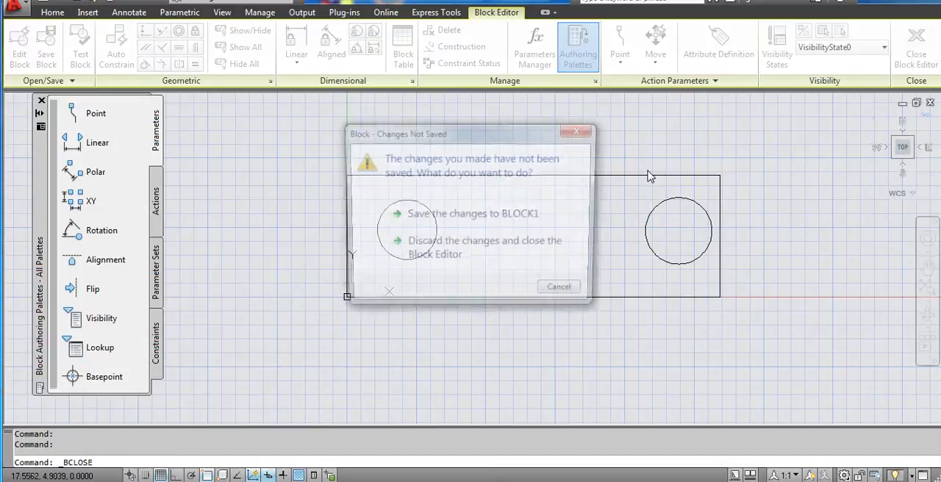
pyautogui.click(478, 217)
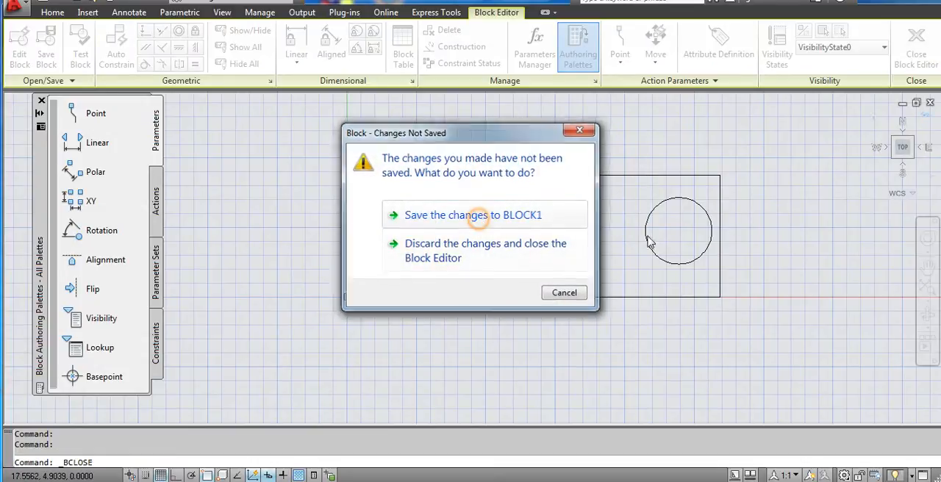
# - Insert another instance of BLOCK1 at scale 1 and rotation 0, placing it beside the existing block
pyautogui.scroll(-1, 469, 189)
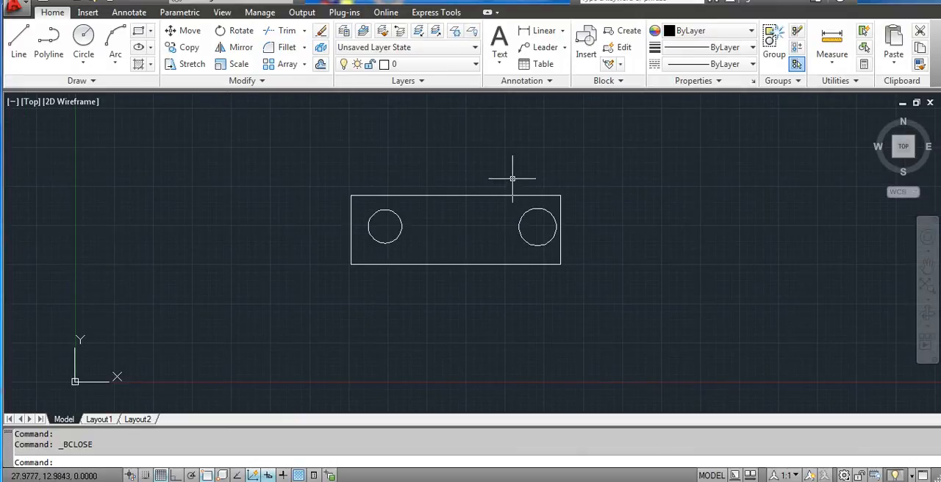
pyautogui.scroll(2, 523, 188)
pyautogui.moveTo(605, 236); pyautogui.dragTo(555, 230, button='middle')
pyautogui.click(592, 56)
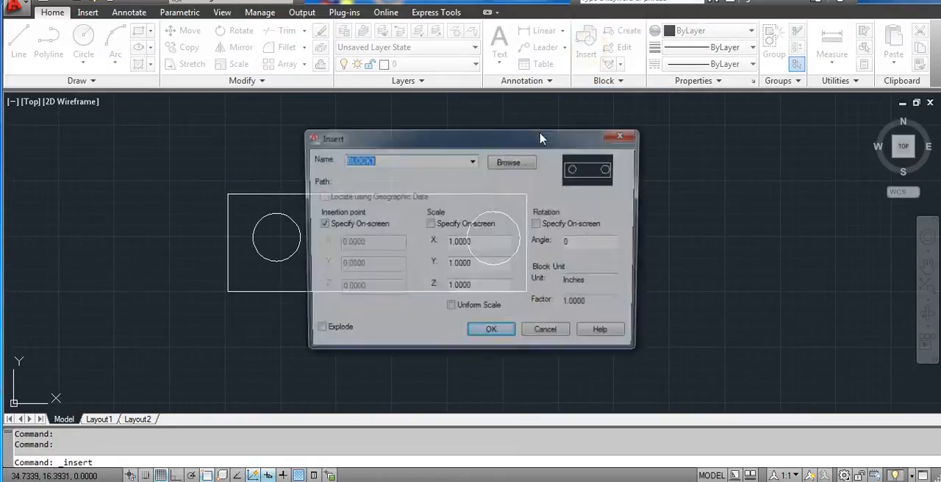
pyautogui.click(474, 162)
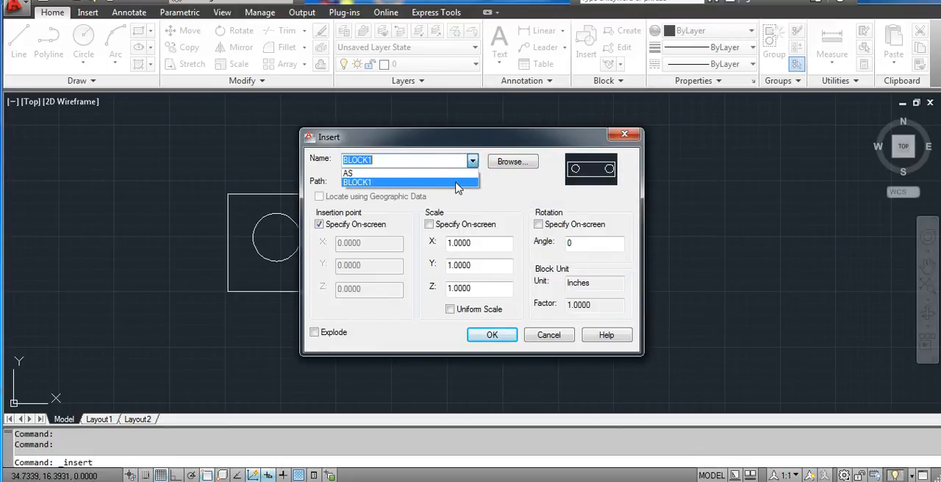
pyautogui.click(456, 183)
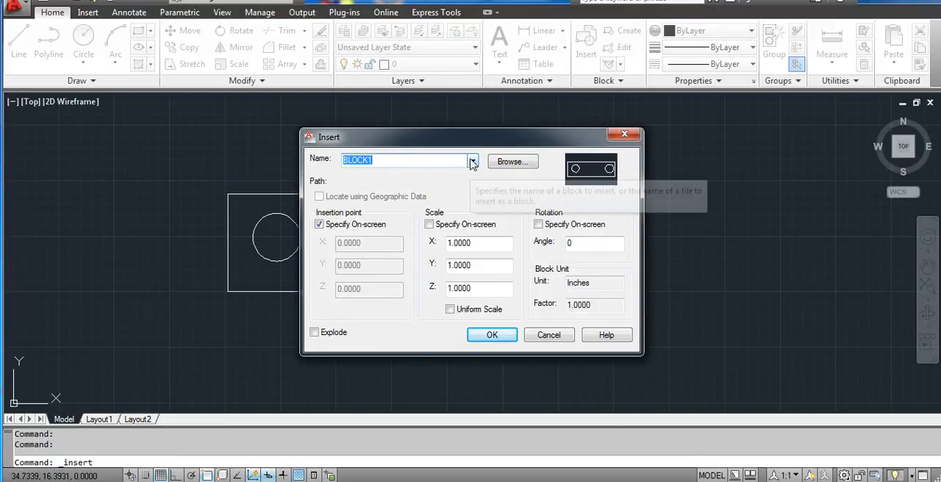
pyautogui.moveTo(470, 142); pyautogui.dragTo(480, 119)
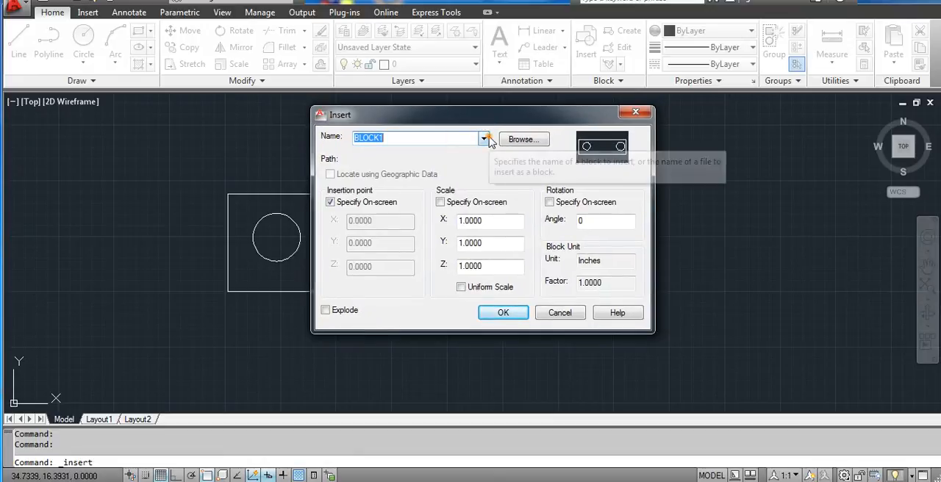
pyautogui.click(435, 141)
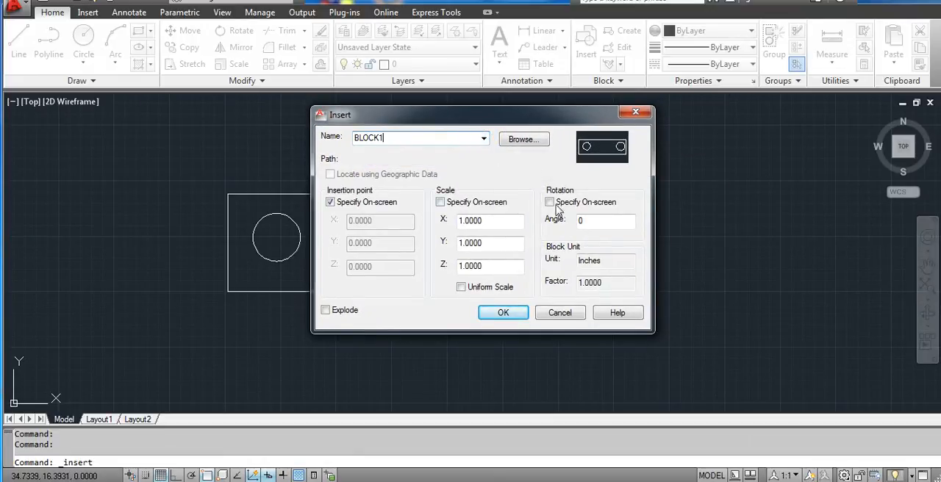
pyautogui.click(500, 313)
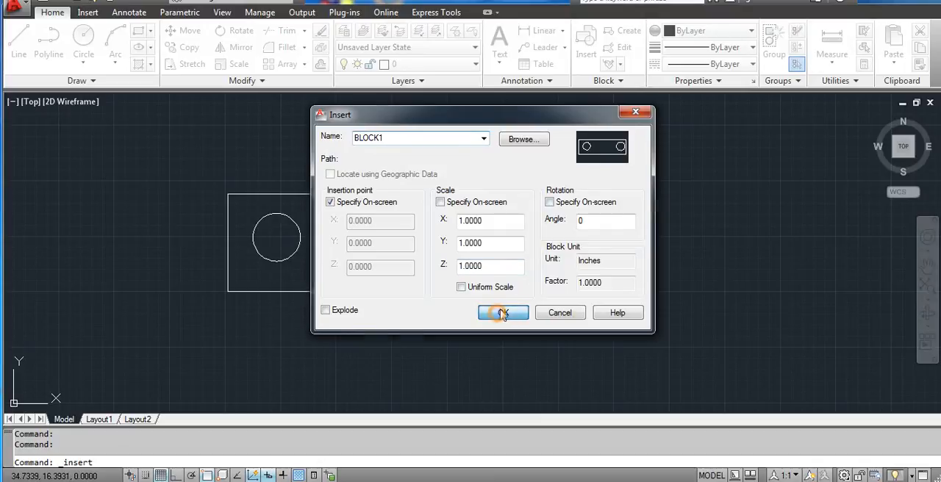
pyautogui.moveTo(556, 252); pyautogui.dragTo(332, 270, button='middle')
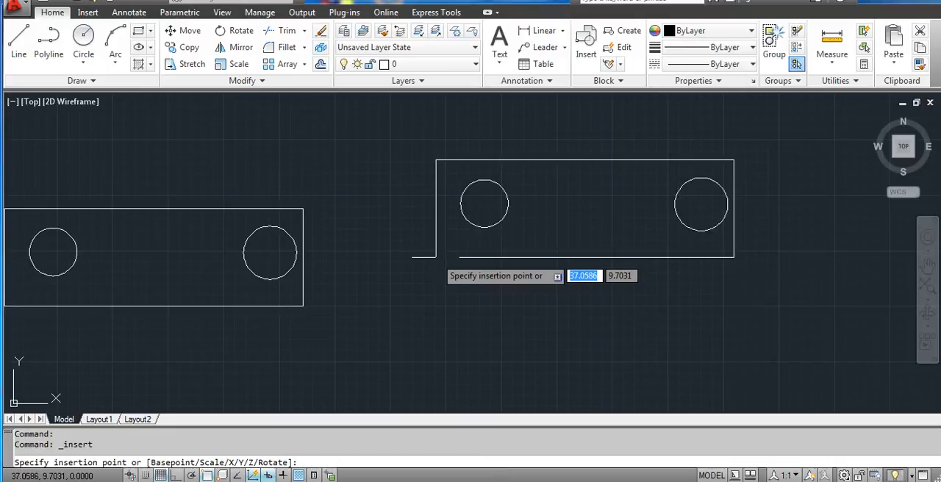
pyautogui.moveTo(431, 297)
pyautogui.mouseDown(button='middle')
pyautogui.moveTo(556, 283)
pyautogui.moveTo(546, 282)
pyautogui.mouseUp(button='middle')
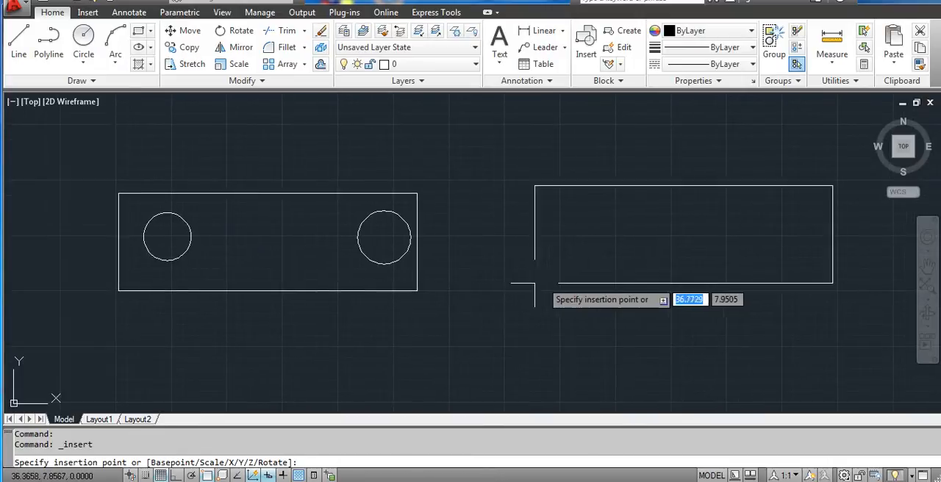
pyautogui.click(504, 294)
pyautogui.moveTo(416, 263); pyautogui.dragTo(446, 255, button='middle')
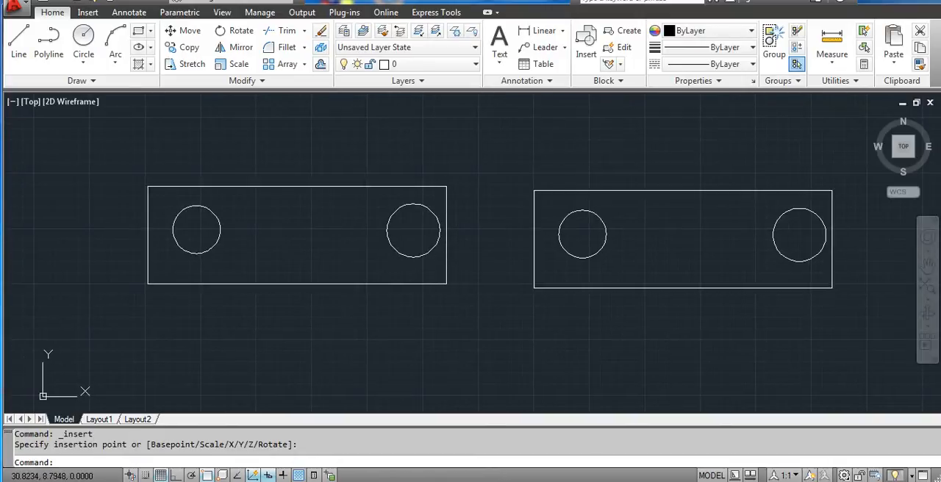
# - Insert the block AS at scale 1 and rotation 0, placing it to the right of the two BLOCK1 instances
pyautogui.scroll(-2, 446, 255)
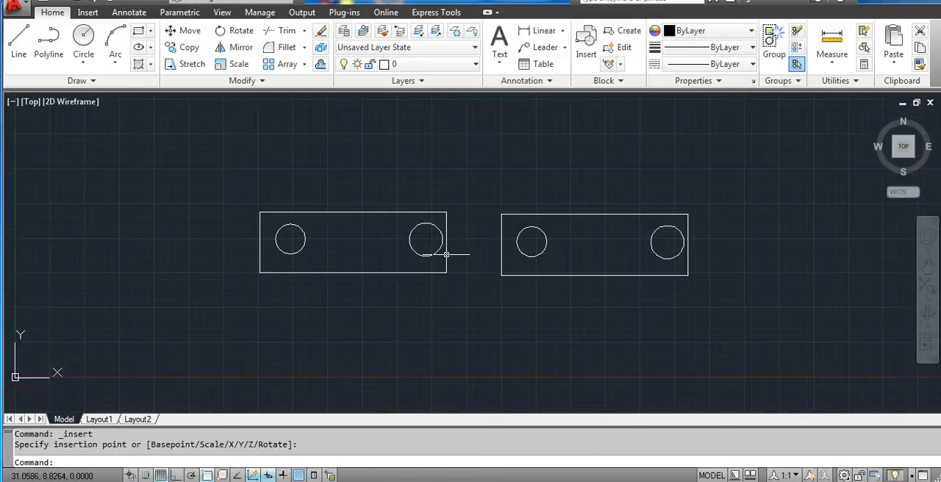
pyautogui.click(584, 47)
pyautogui.click(484, 139)
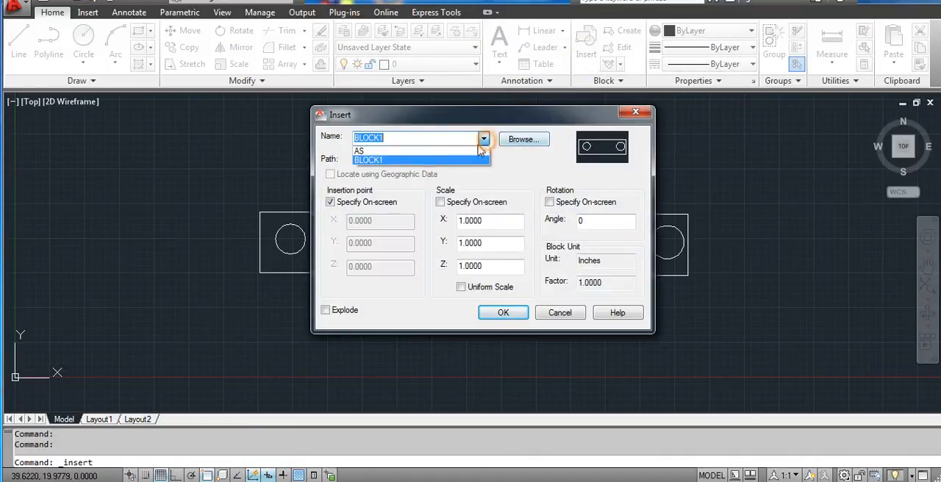
pyautogui.click(414, 151)
pyautogui.moveTo(412, 120); pyautogui.dragTo(401, 118)
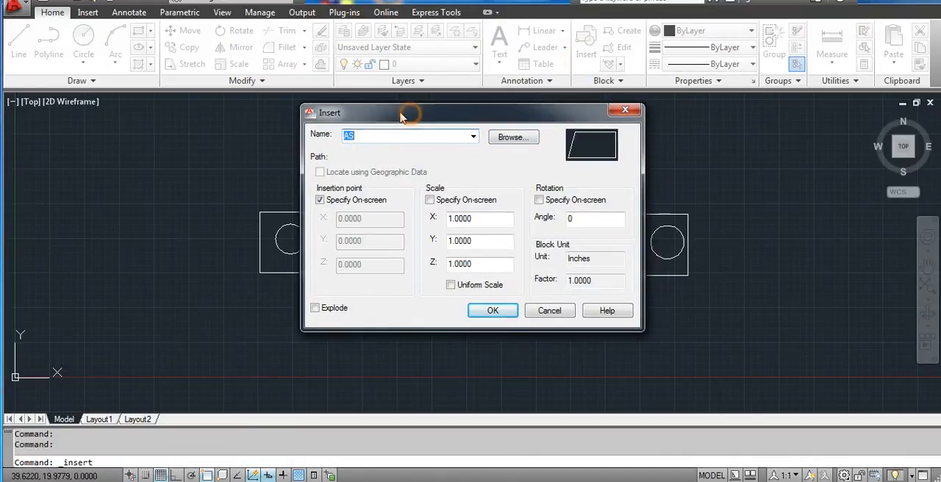
pyautogui.click(493, 310)
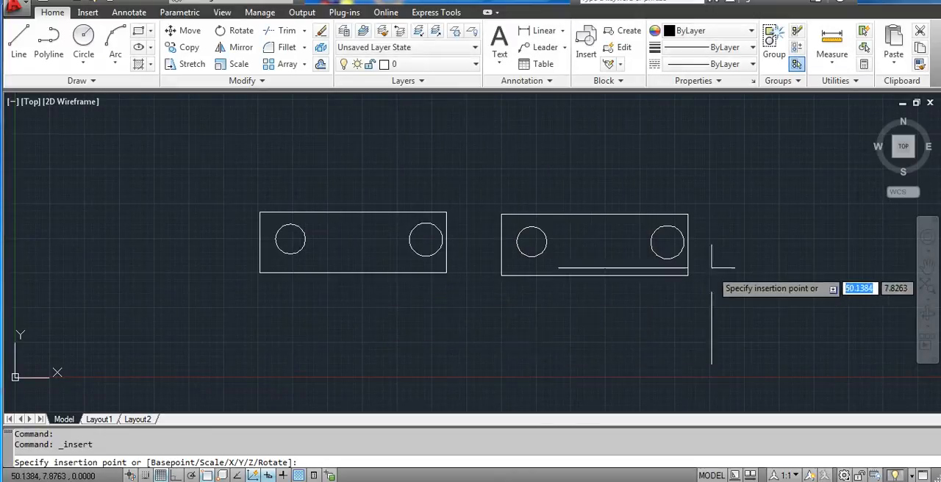
pyautogui.moveTo(709, 237)
pyautogui.mouseDown(button='middle')
pyautogui.moveTo(331, 283)
pyautogui.moveTo(375, 273)
pyautogui.mouseUp(button='middle')
pyautogui.click(619, 208)
pyautogui.moveTo(458, 277); pyautogui.dragTo(615, 224, button='middle')
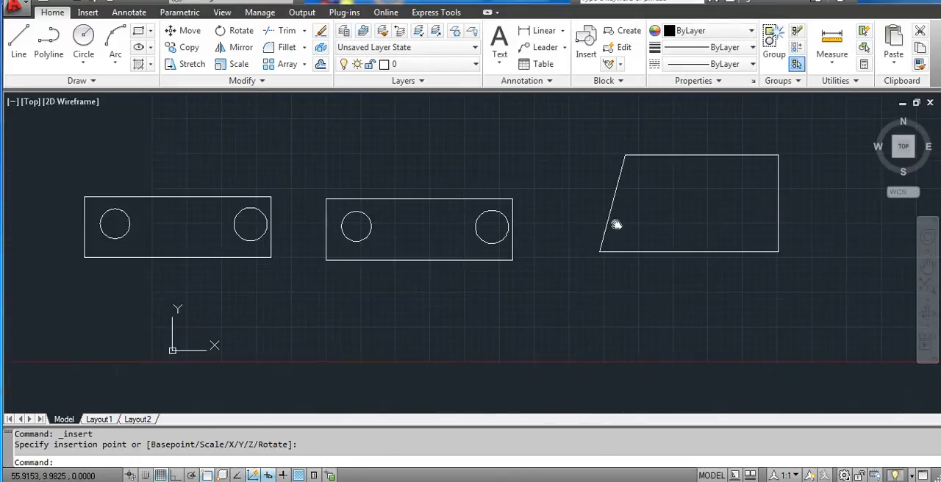
pyautogui.scroll(-5, 593, 245)
pyautogui.moveTo(533, 246); pyautogui.dragTo(541, 242, button='middle')
pyautogui.scroll(2, 467, 220)
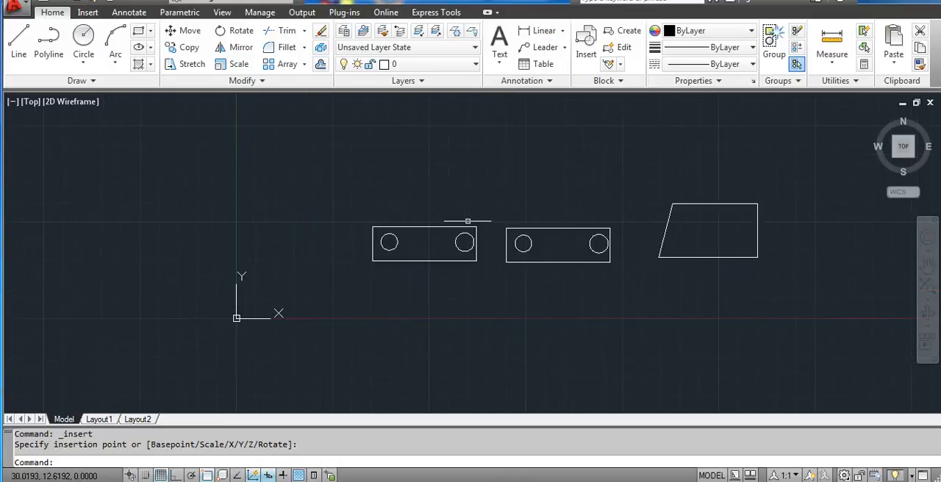
pyautogui.scroll(2, 747, 217)
pyautogui.moveTo(504, 216); pyautogui.dragTo(536, 213, button='middle')
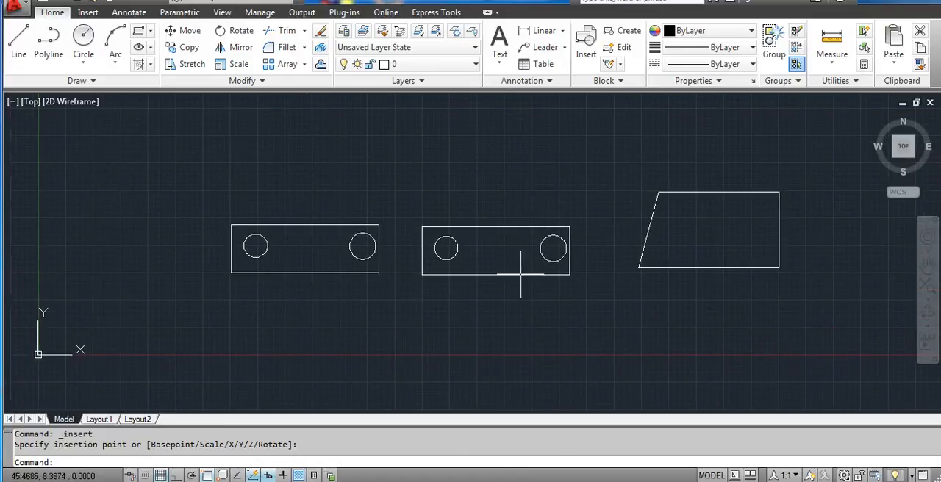
pyautogui.scroll(-2, 509, 209)
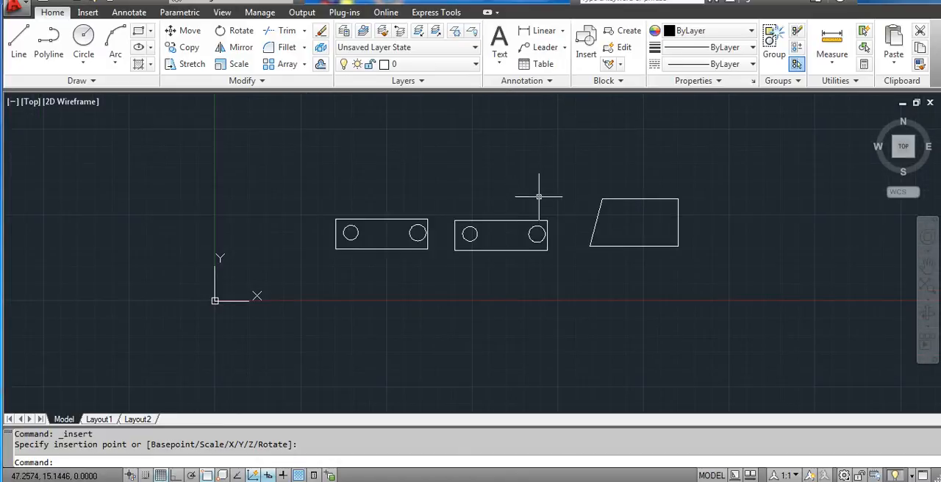
pyautogui.moveTo(541, 196); pyautogui.dragTo(541, 191, button='middle')
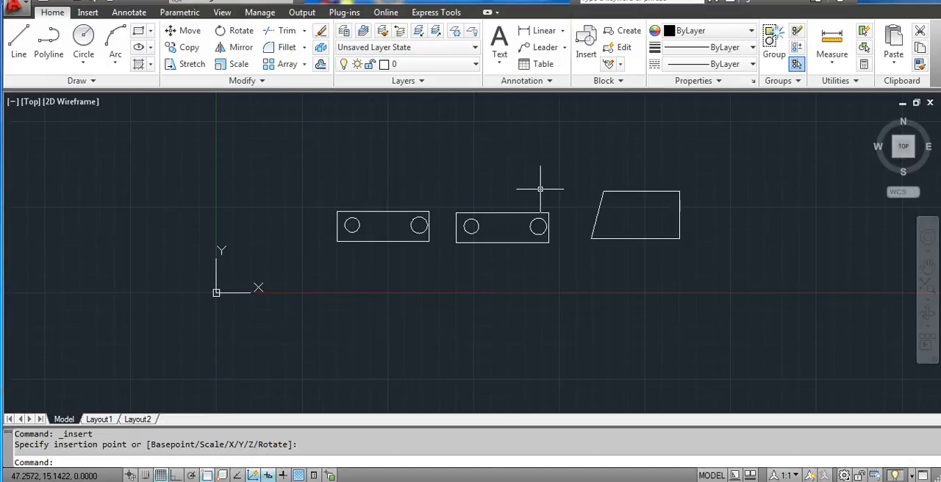
pyautogui.scroll(-2, 527, 202)
pyautogui.scroll(3, 516, 208)
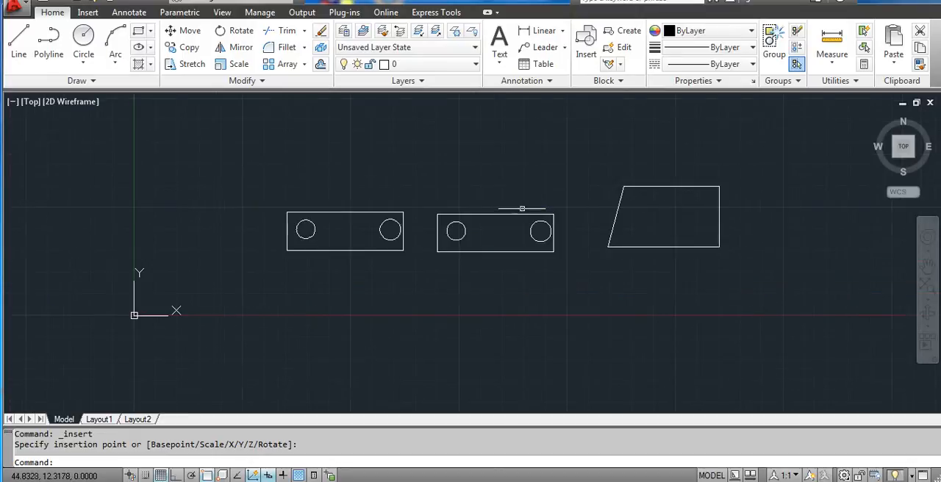
pyautogui.moveTo(534, 218); pyautogui.dragTo(456, 218, button='middle')
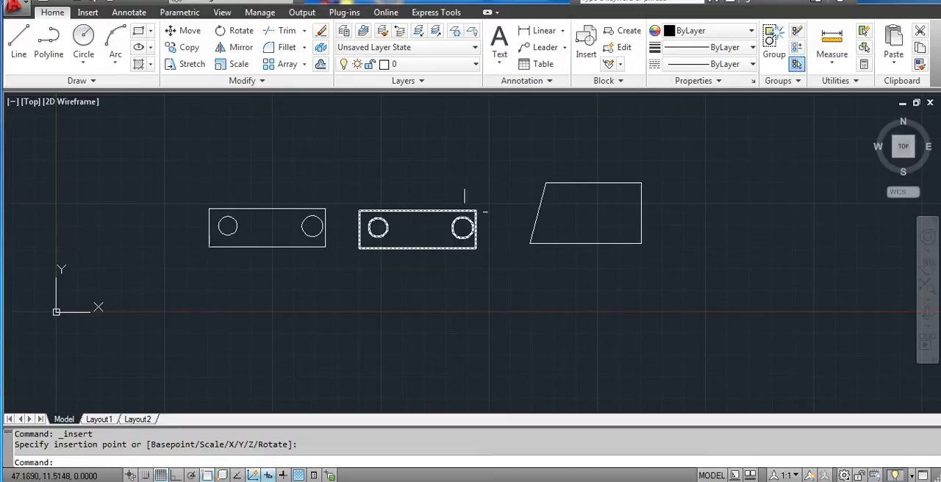
pyautogui.moveTo(466, 209); pyautogui.dragTo(442, 207, button='middle')
pyautogui.write('W')
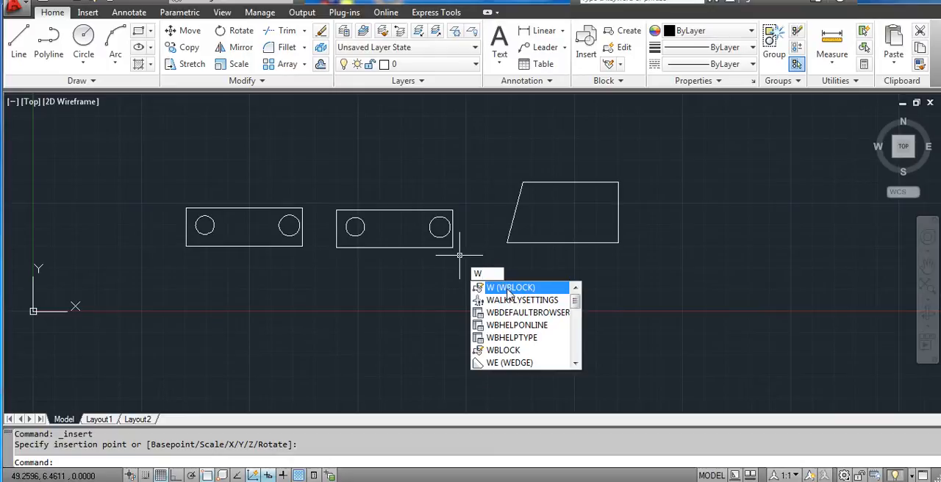
pyautogui.click(507, 289)
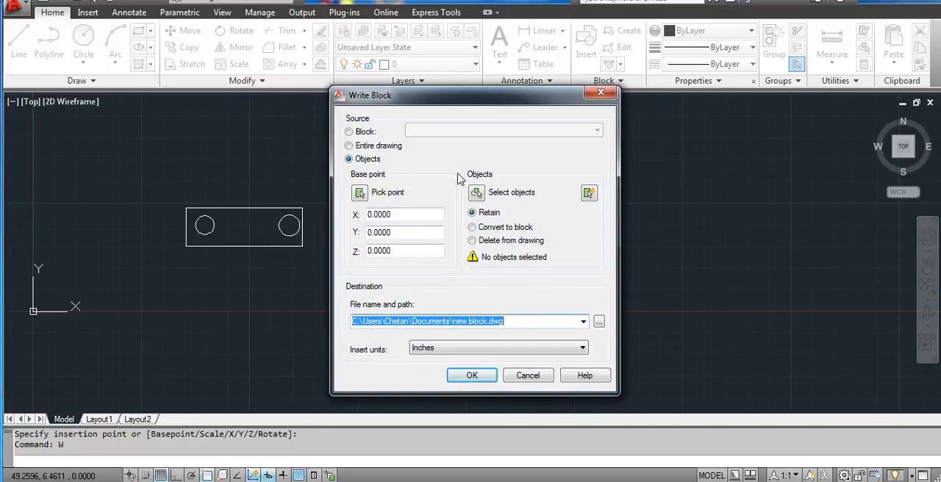
pyautogui.moveTo(465, 105); pyautogui.dragTo(599, 119)
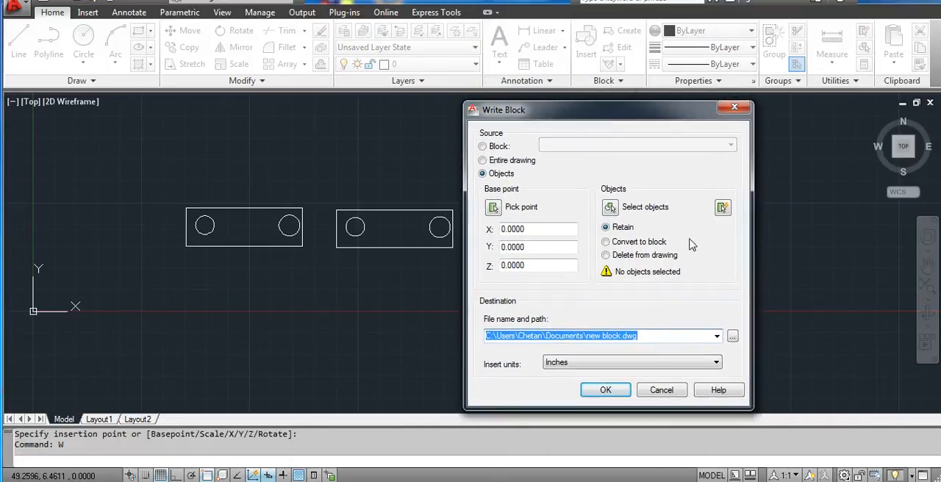
pyautogui.click(661, 390)
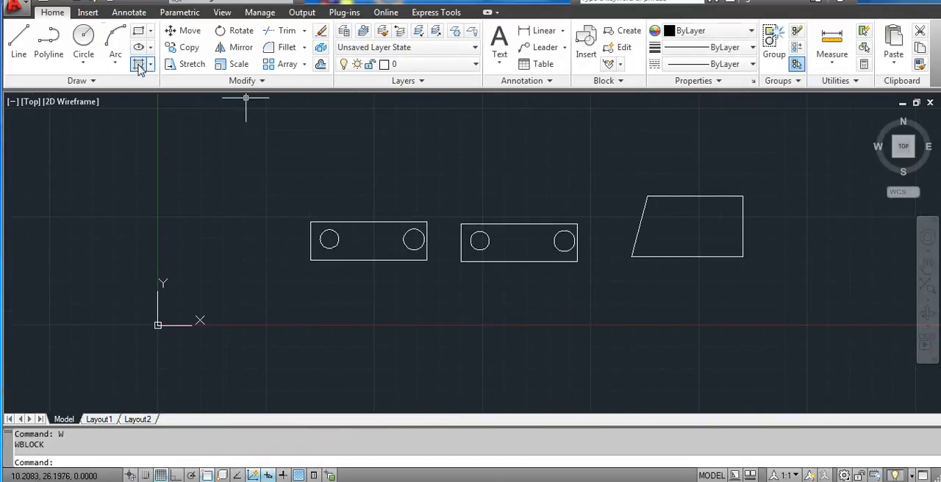
# - Draw a circle with a radius of about 13.53 in the empty area above the inserted blocks
pyautogui.moveTo(266, 139); pyautogui.dragTo(178, 229, button='middle')
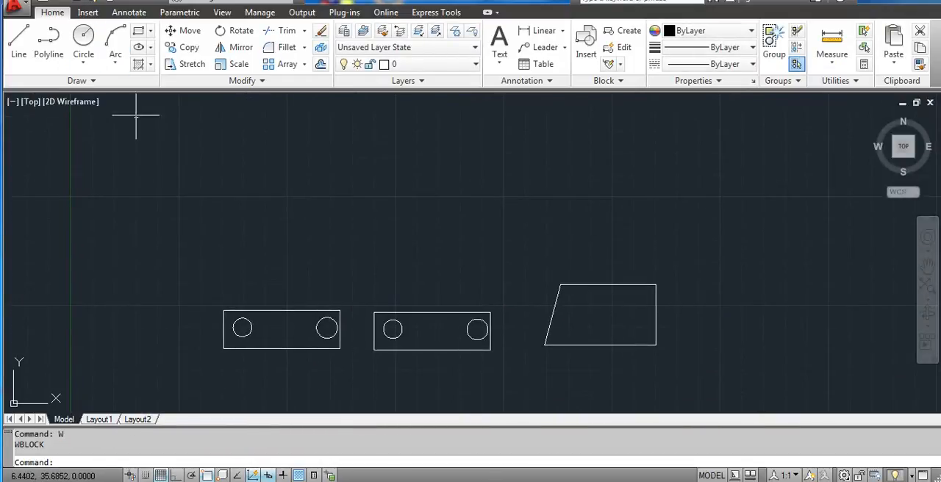
pyautogui.click(150, 36)
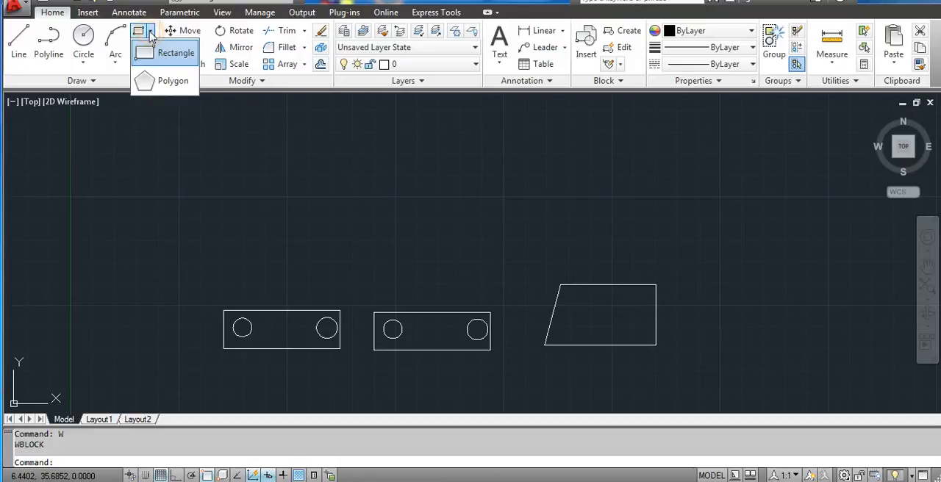
pyautogui.doubleClick(88, 39)
pyautogui.moveTo(342, 185); pyautogui.dragTo(319, 237, button='middle')
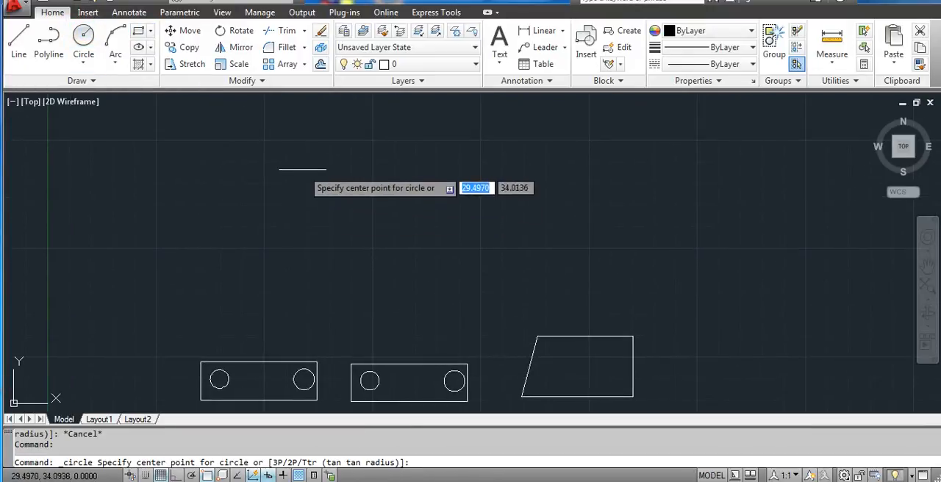
pyautogui.click(303, 169)
pyautogui.click(409, 218)
pyautogui.moveTo(454, 185); pyautogui.dragTo(408, 219, button='middle')
# - Draw a smaller concentric circle inside the large circle, centred on the same point
pyautogui.click(83, 37)
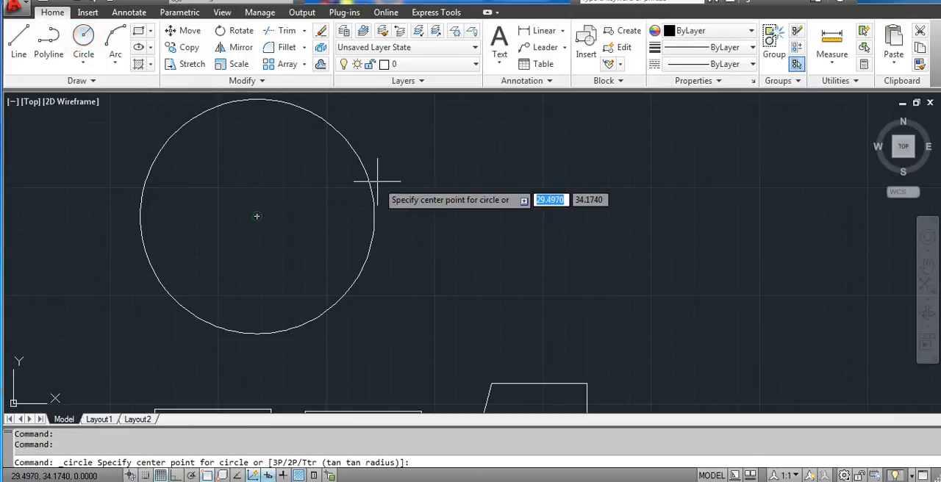
pyautogui.click(257, 216)
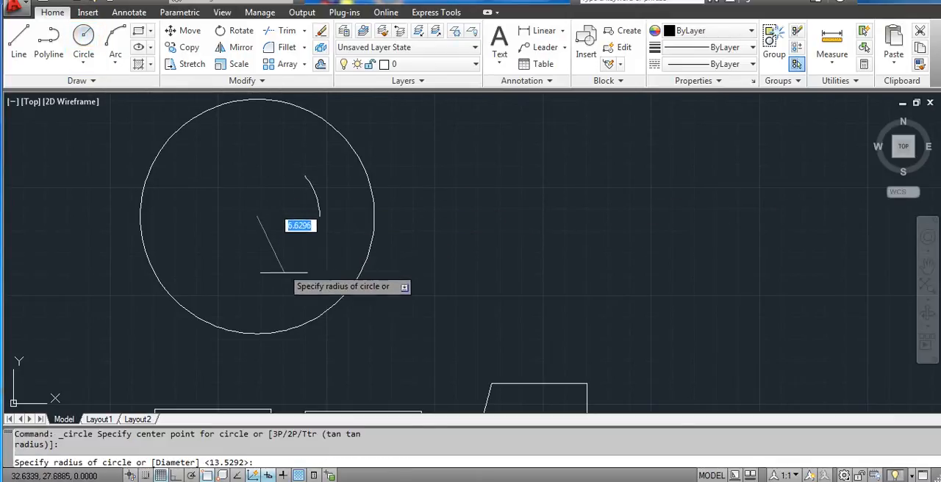
pyautogui.click(299, 266)
pyautogui.moveTo(427, 220); pyautogui.dragTo(470, 236, button='middle')
pyautogui.press('Escape')
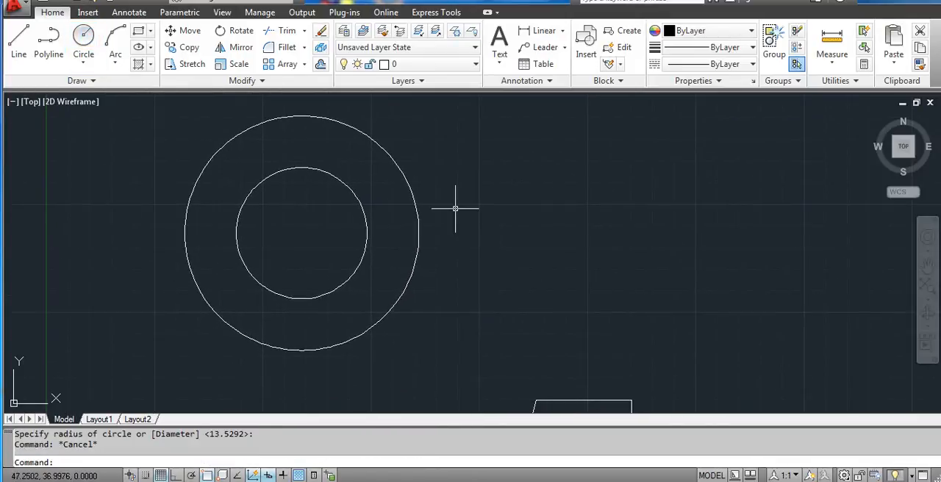
# - Select the outer and inner circles to check that they are separate objects, and clear the selection
pyautogui.click(419, 205)
pyautogui.click(370, 218)
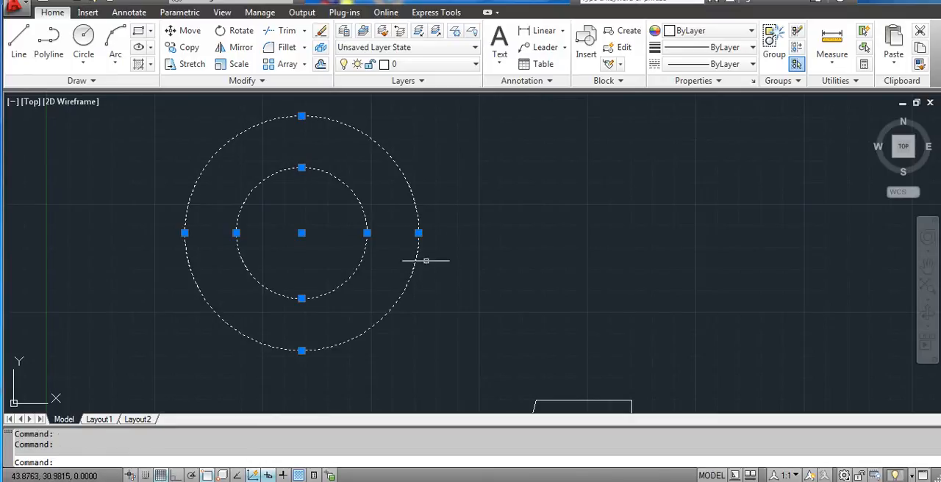
pyautogui.press('Escape')
# - Start Write Block with objects as the source and set the base point at the common centre of the concentric circles
pyautogui.moveTo(501, 214); pyautogui.dragTo(526, 235, button='middle')
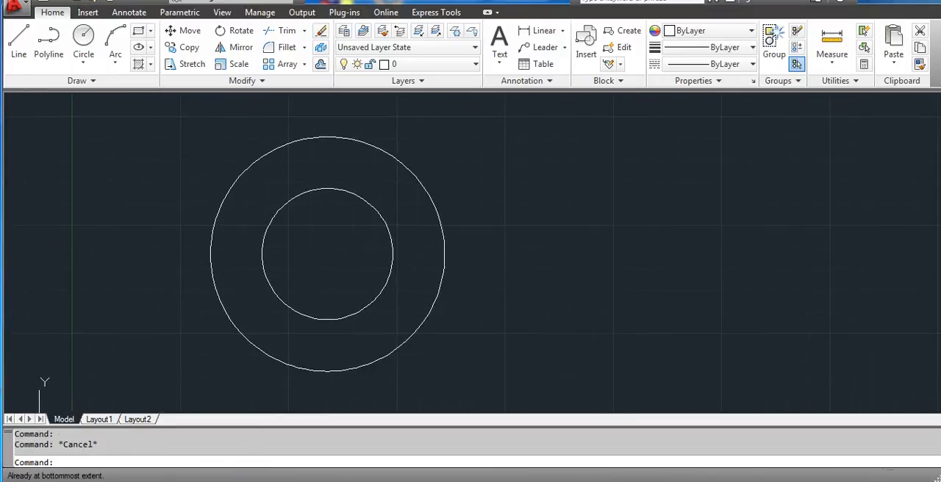
pyautogui.scroll(-1, 516, 205)
pyautogui.moveTo(514, 203); pyautogui.dragTo(509, 202, button='middle')
pyautogui.write('W')
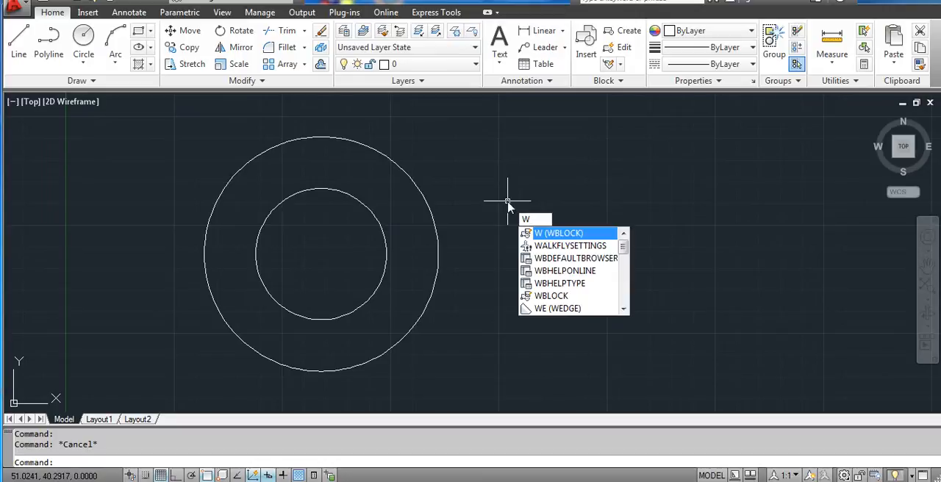
pyautogui.press('Return')
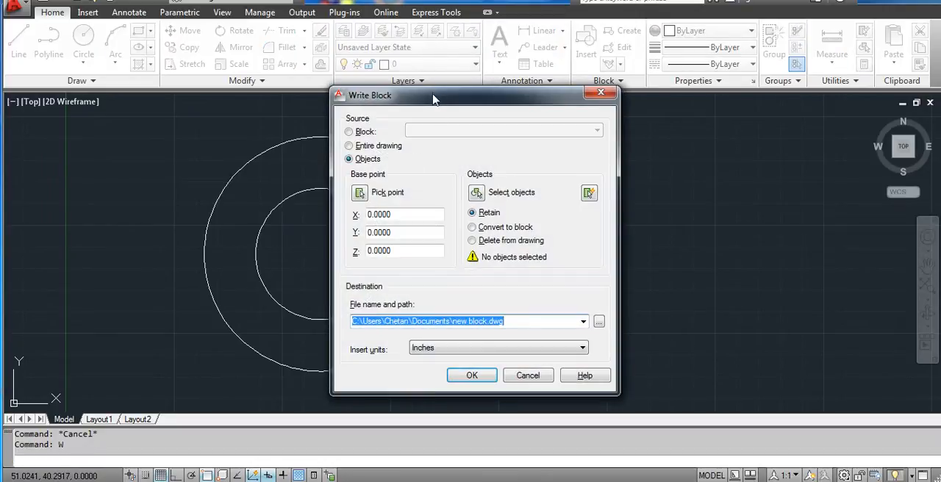
pyautogui.moveTo(433, 100); pyautogui.dragTo(598, 79)
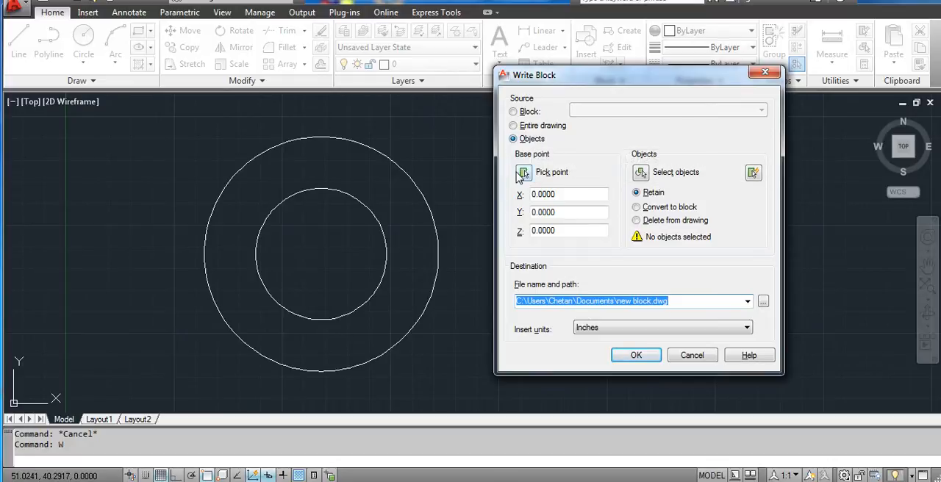
pyautogui.click(524, 172)
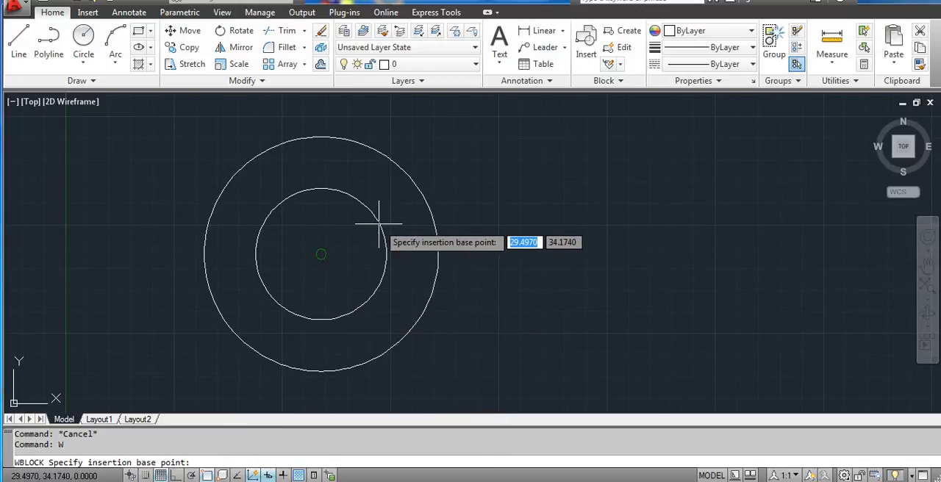
pyautogui.click(321, 254)
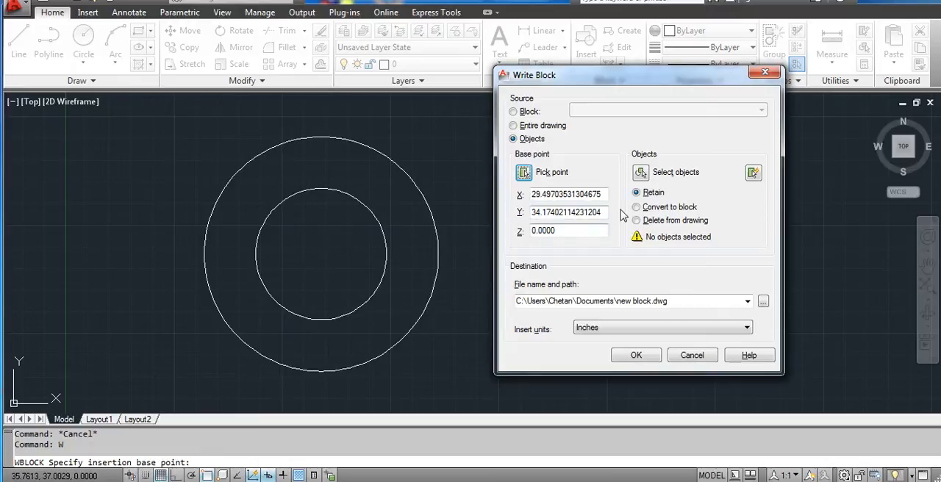
# - Select the outer and inner circles as the objects to write, keeping the Retain option
pyautogui.click(641, 173)
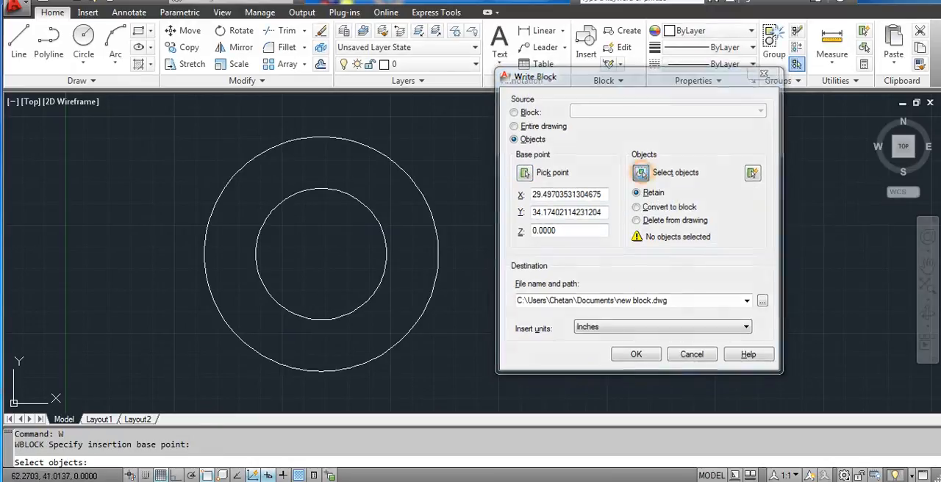
pyautogui.click(432, 214)
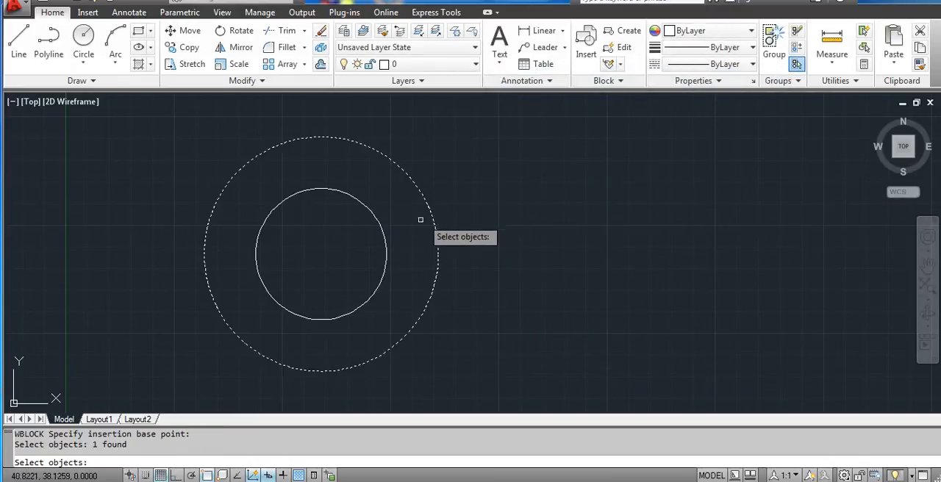
pyautogui.click(383, 238)
pyautogui.press('Return')
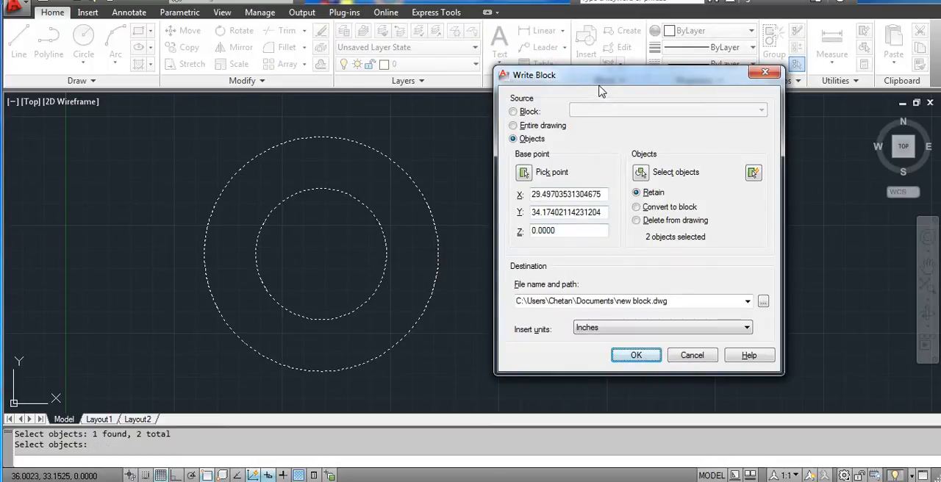
# - Set the block's destination file to BLOCK2 in the My Documents folder
pyautogui.moveTo(601, 82); pyautogui.dragTo(603, 83)
pyautogui.click(641, 295)
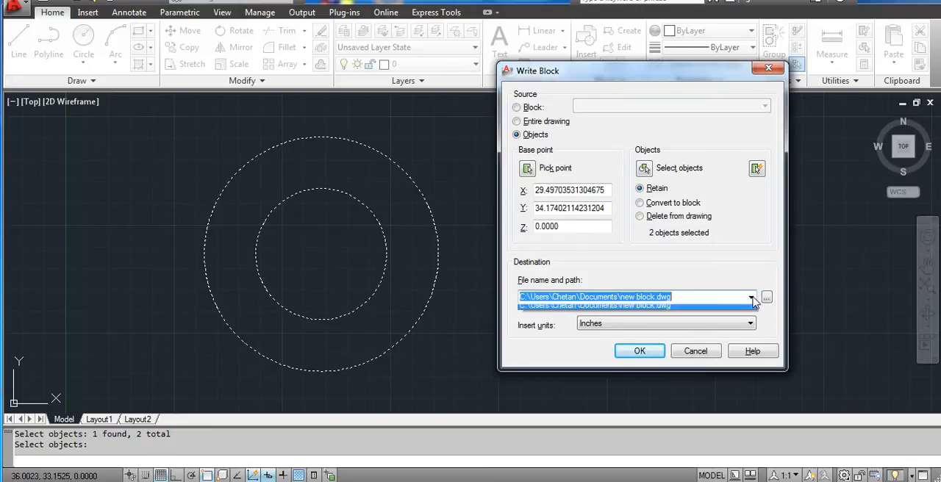
pyautogui.click(765, 297)
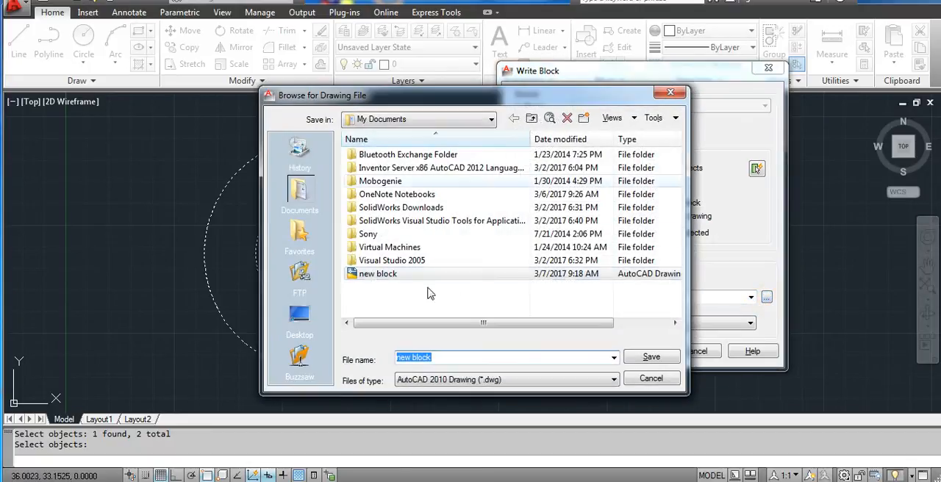
pyautogui.write('BLO')
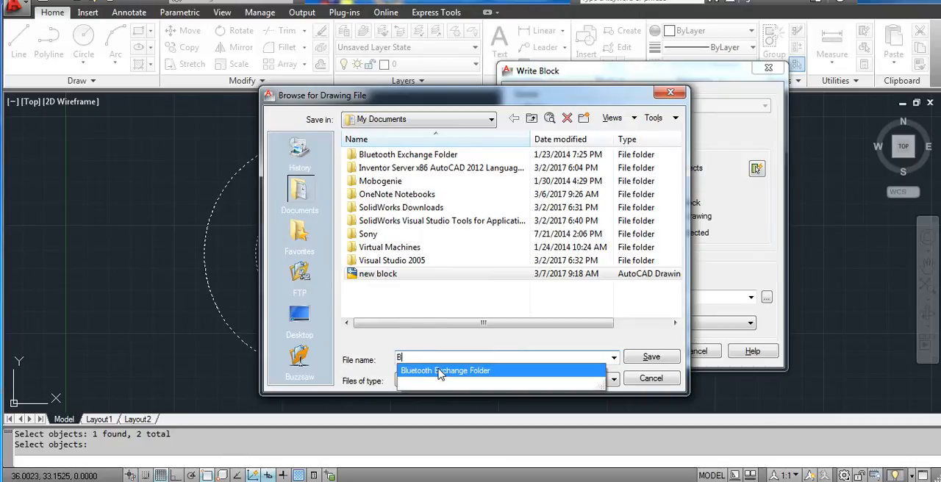
pyautogui.press('BackSpace')
pyautogui.press('BackSpace')
pyautogui.write('LOCK2')
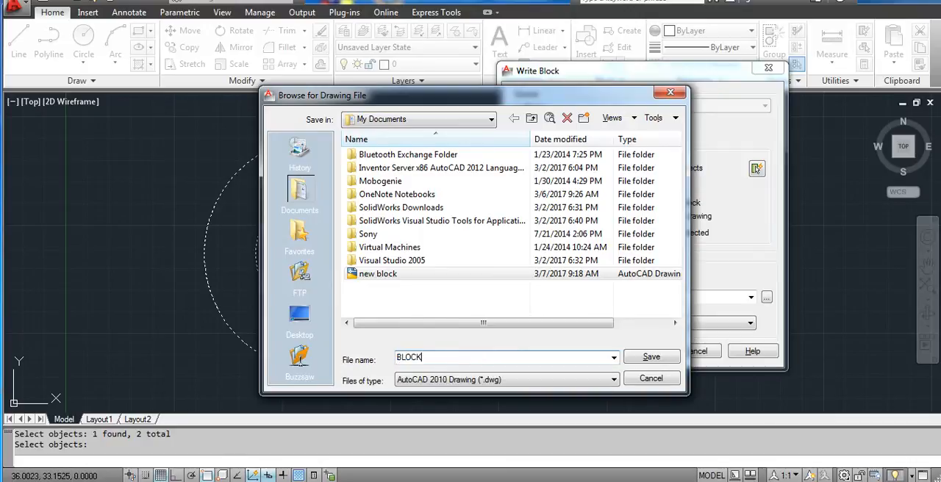
pyautogui.click(674, 358)
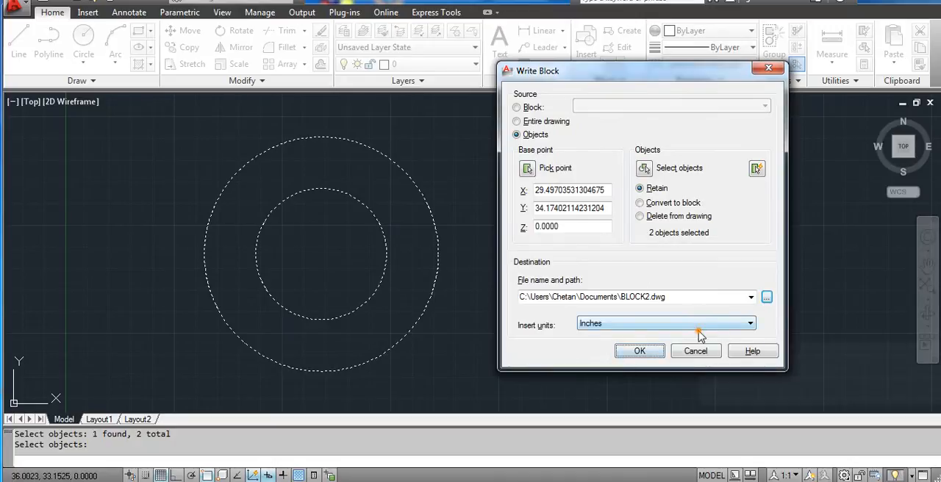
# - Set the insert units to Millimeters and write the block to its file
pyautogui.click(697, 329)
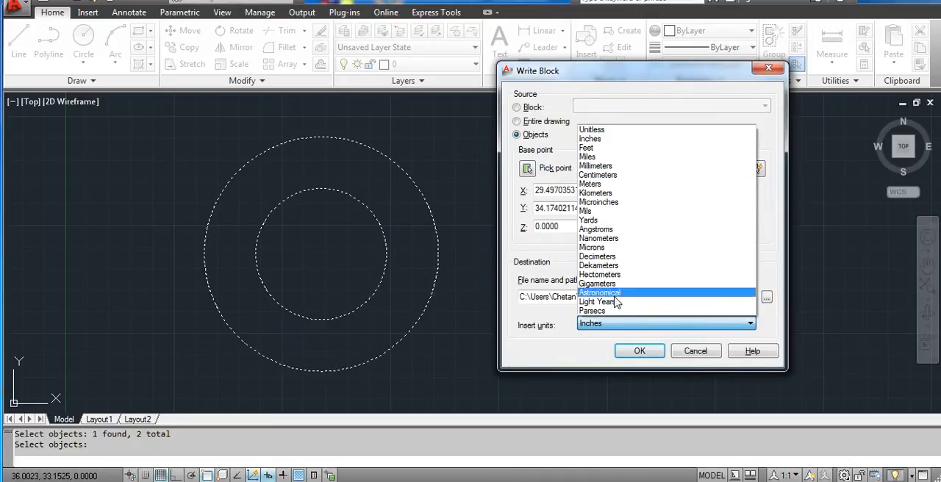
pyautogui.click(601, 166)
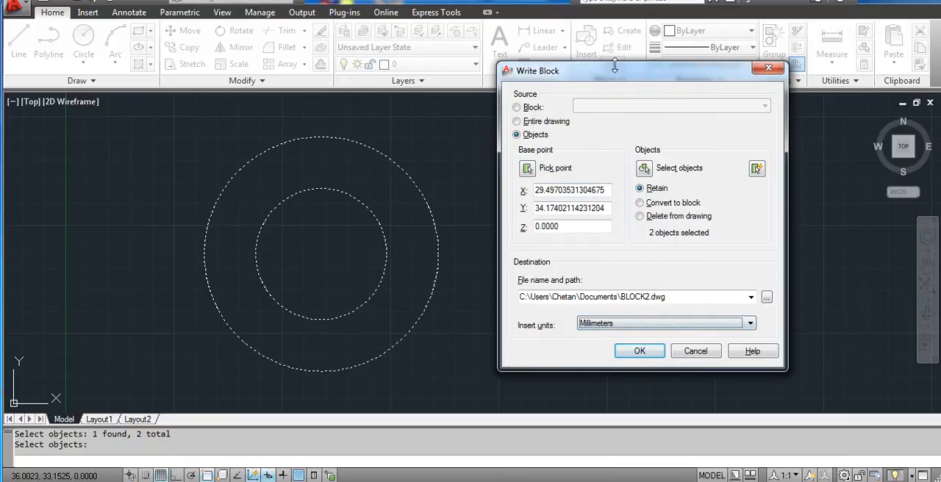
pyautogui.moveTo(608, 75); pyautogui.dragTo(611, 45)
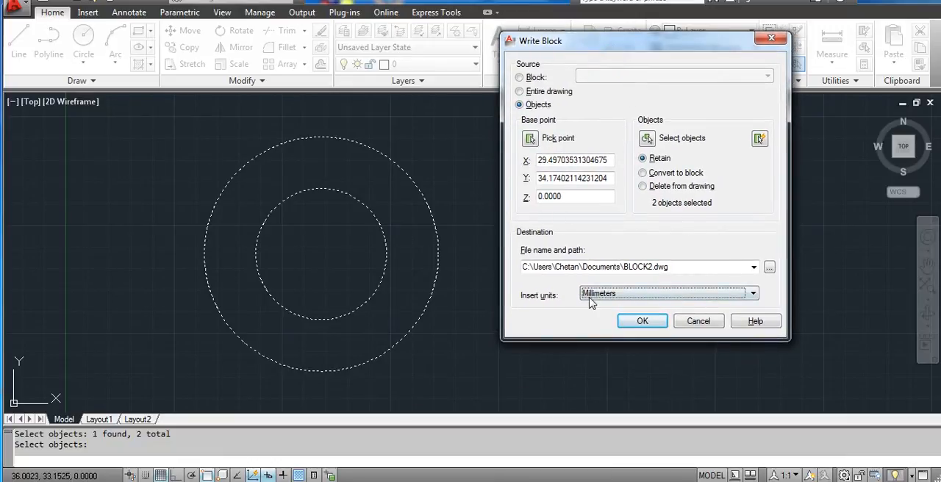
pyautogui.click(641, 321)
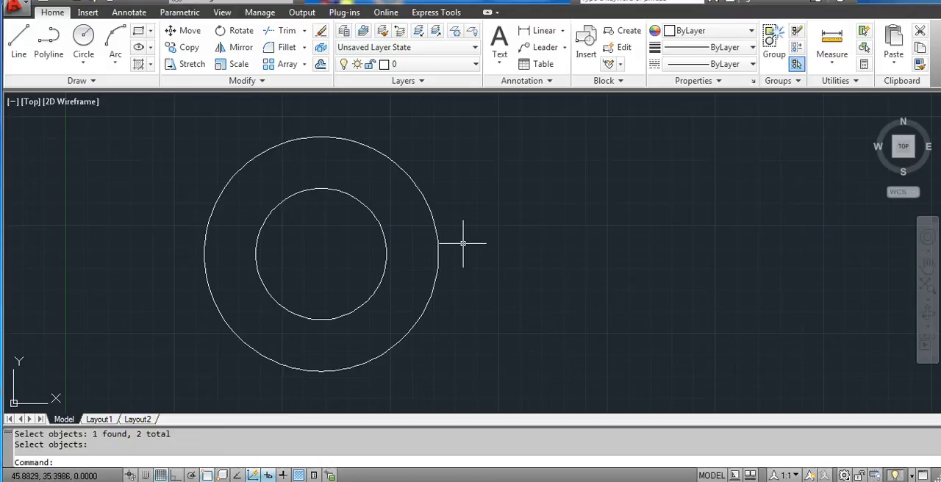
# - Insert the BLOCK2 drawing file from My Documents at scale 1 and rotation 0, placing it to the right of the concentric circles
pyautogui.scroll(1, 413, 232)
pyautogui.scroll(-1, 413, 232)
pyautogui.moveTo(416, 233)
pyautogui.mouseDown(button='middle')
pyautogui.moveTo(485, 231)
pyautogui.moveTo(488, 220)
pyautogui.mouseUp(button='middle')
pyautogui.scroll(-1, 432, 240)
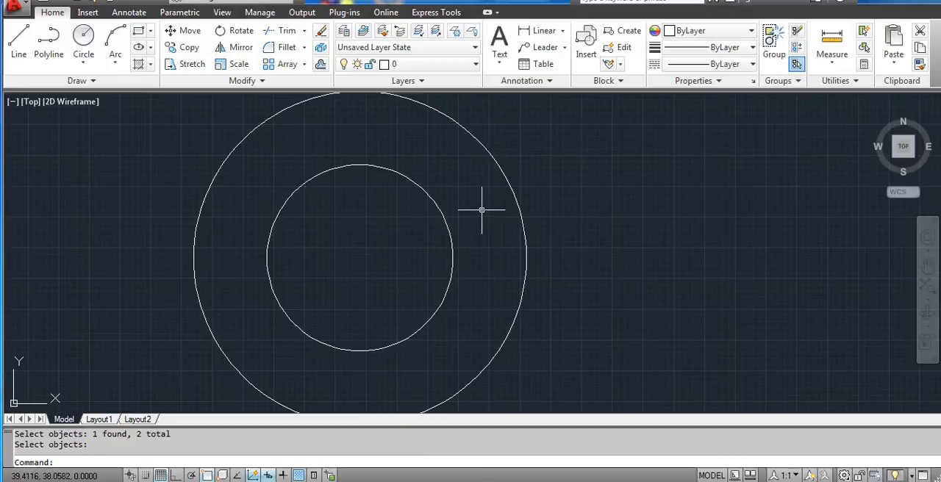
pyautogui.click(585, 53)
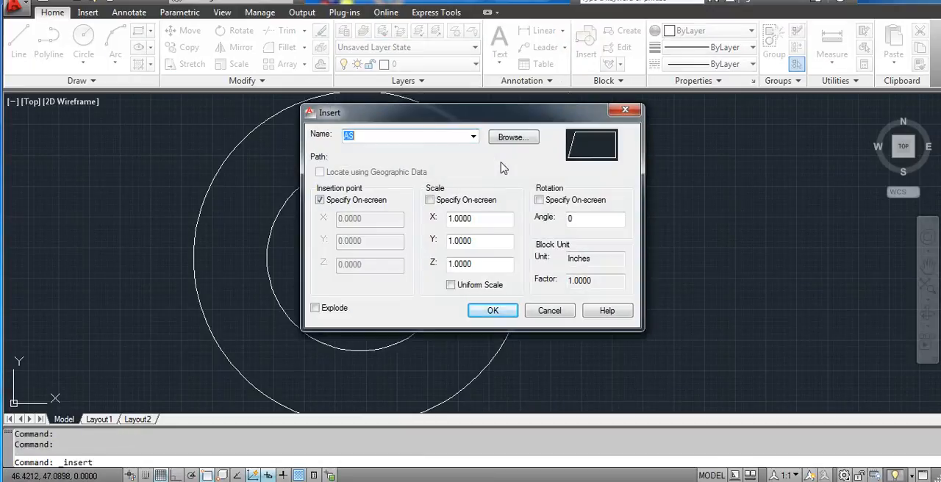
pyautogui.click(474, 136)
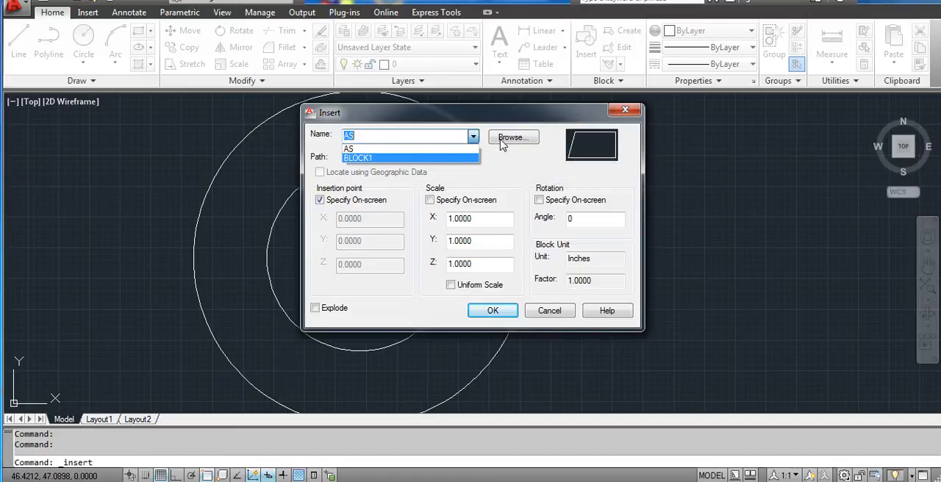
pyautogui.click(500, 143)
pyautogui.click(507, 138)
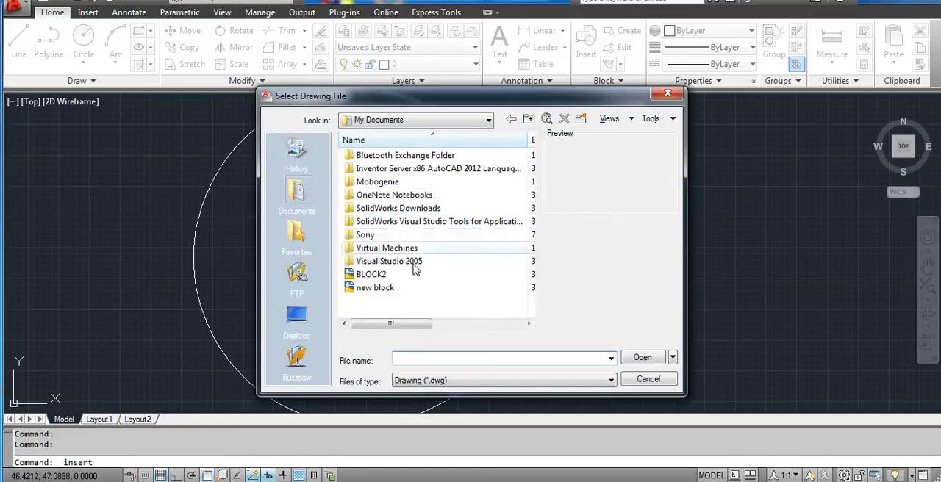
pyautogui.click(371, 274)
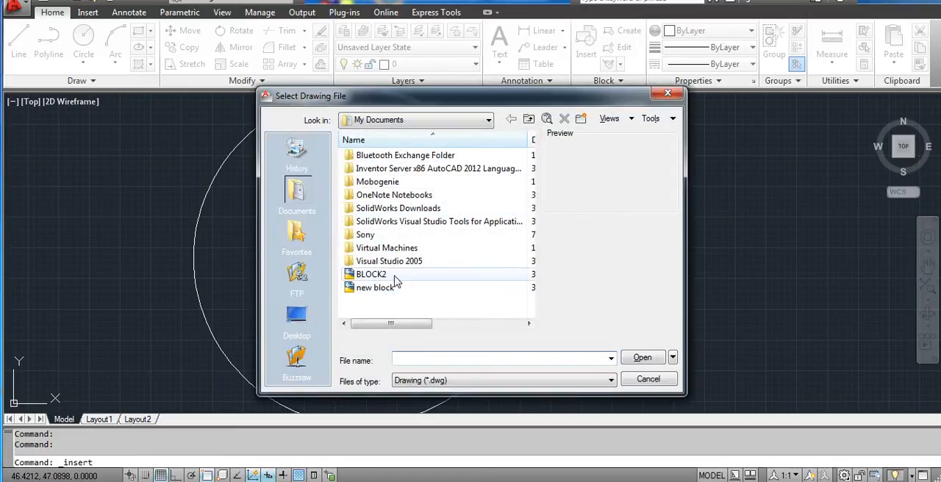
pyautogui.click(634, 359)
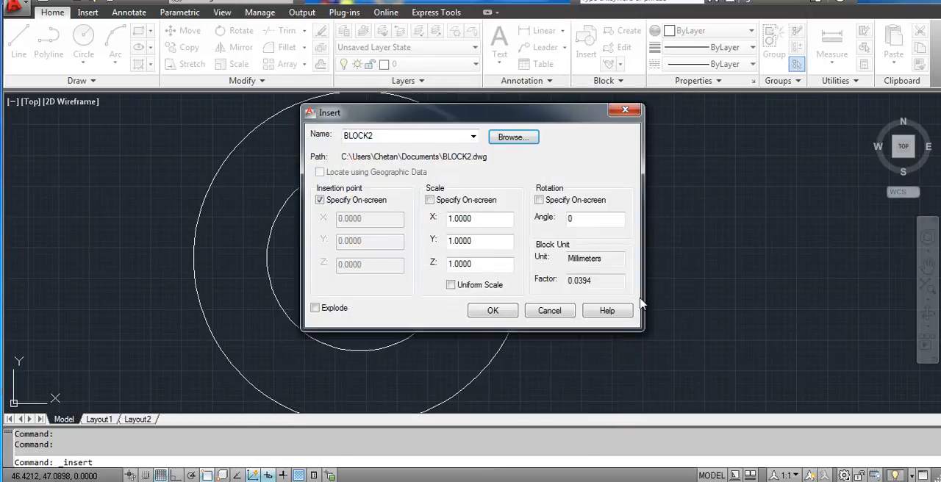
pyautogui.click(490, 312)
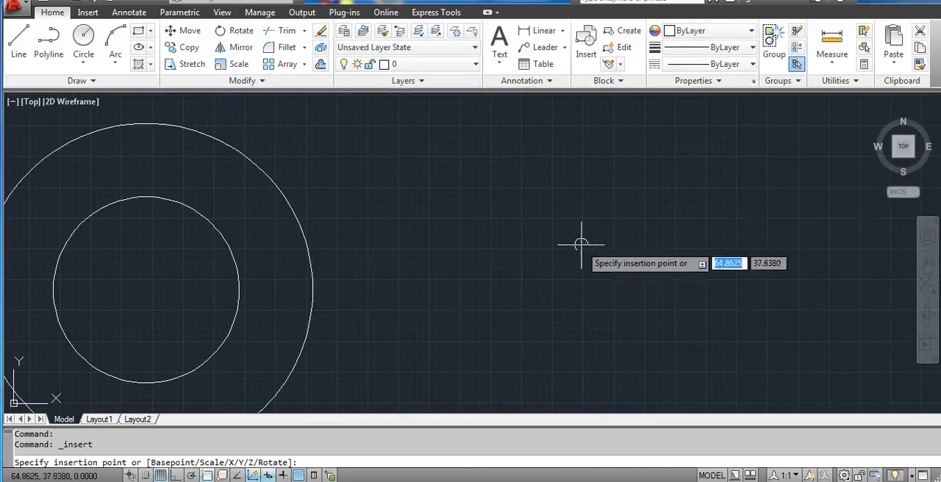
pyautogui.click(581, 244)
# - Examine the inserted BLOCK2 up close and compare its size with the original concentric circles
pyautogui.scroll(-8, 541, 254)
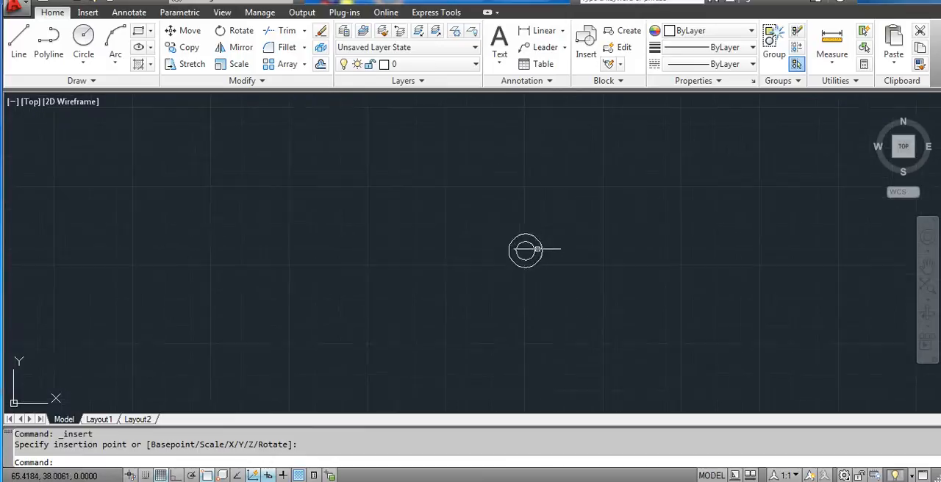
pyautogui.scroll(8, 537, 247)
pyautogui.scroll(-8, 518, 254)
pyautogui.scroll(8, 486, 247)
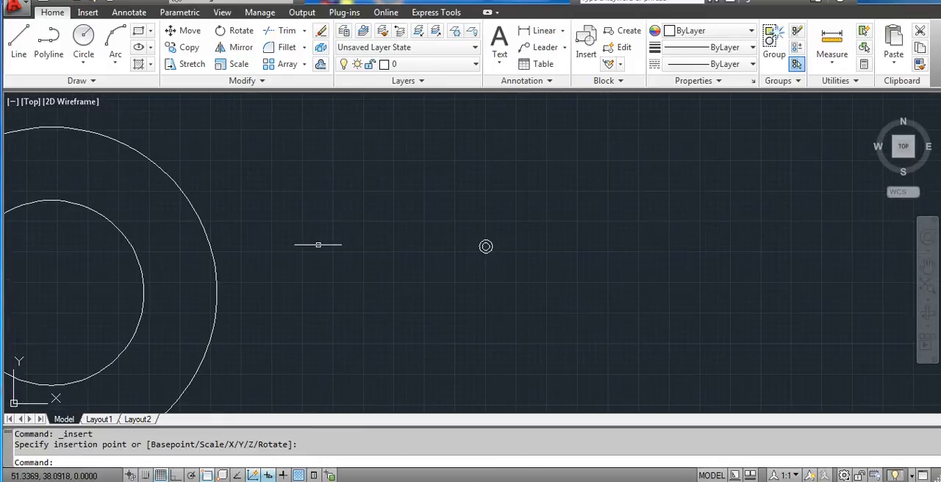
pyautogui.moveTo(486, 246); pyautogui.dragTo(549, 237, button='middle')
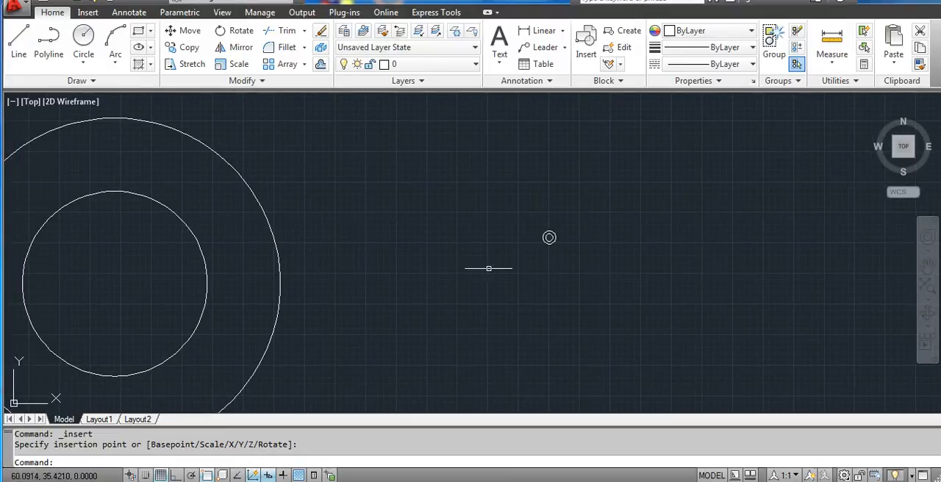
pyautogui.scroll(-2, 449, 268)
pyautogui.moveTo(436, 264); pyautogui.dragTo(489, 258, button='middle')
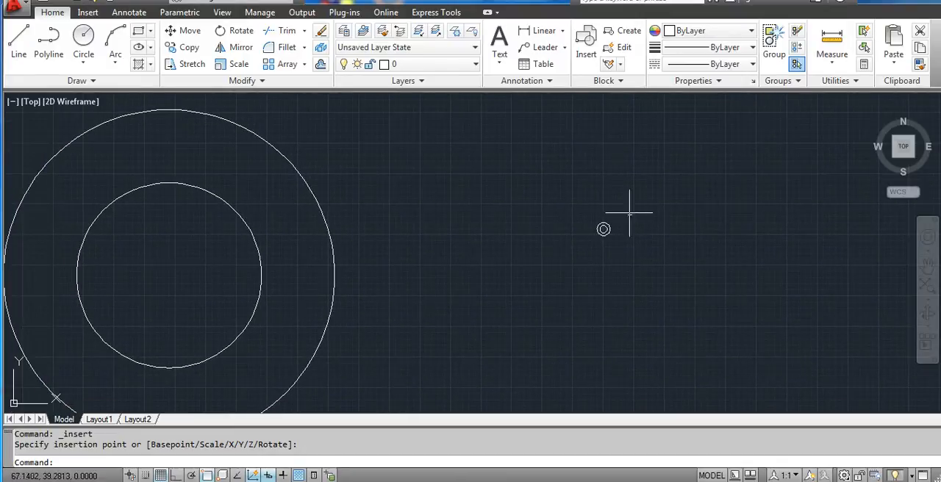
pyautogui.scroll(3, 630, 218)
pyautogui.scroll(-2, 600, 225)
pyautogui.moveTo(512, 186); pyautogui.dragTo(638, 181, button='middle')
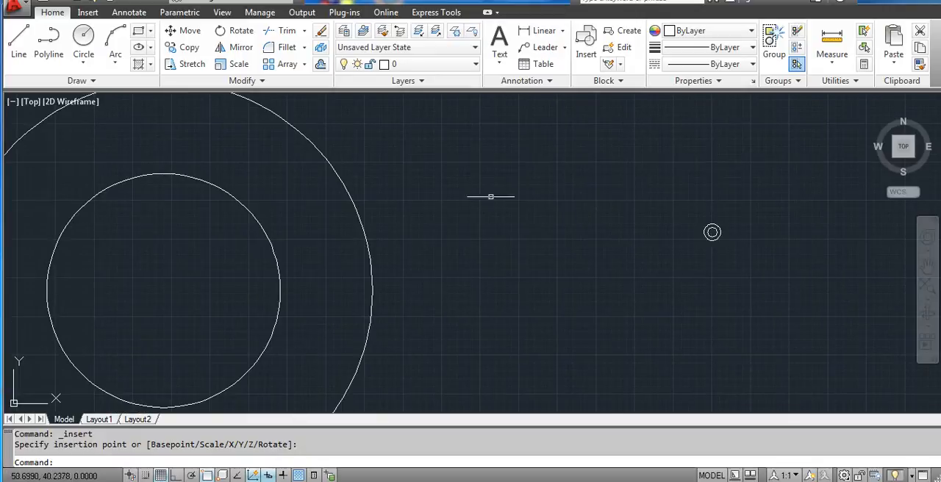
# - Select the original outer and inner circles to check whether they are separate objects, and clear the selection
pyautogui.click(368, 204)
pyautogui.click(371, 247)
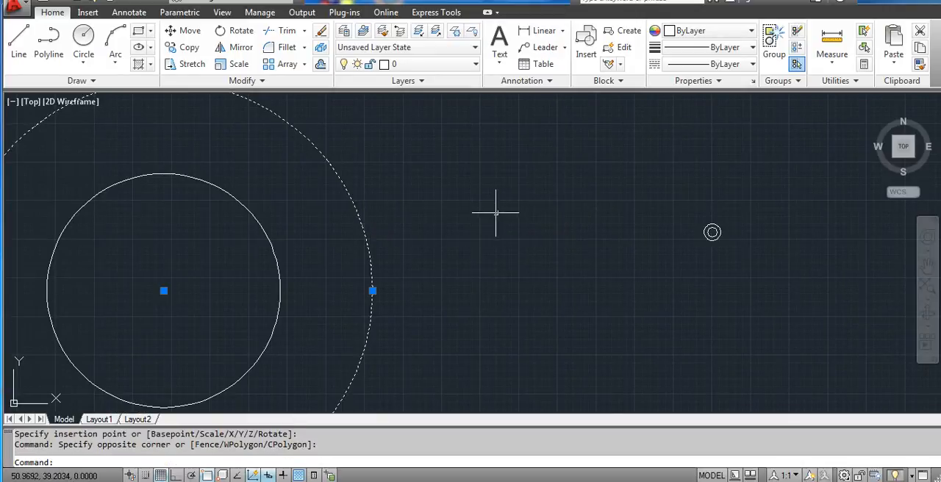
pyautogui.scroll(-2, 372, 226)
pyautogui.click(267, 246)
pyautogui.click(270, 249)
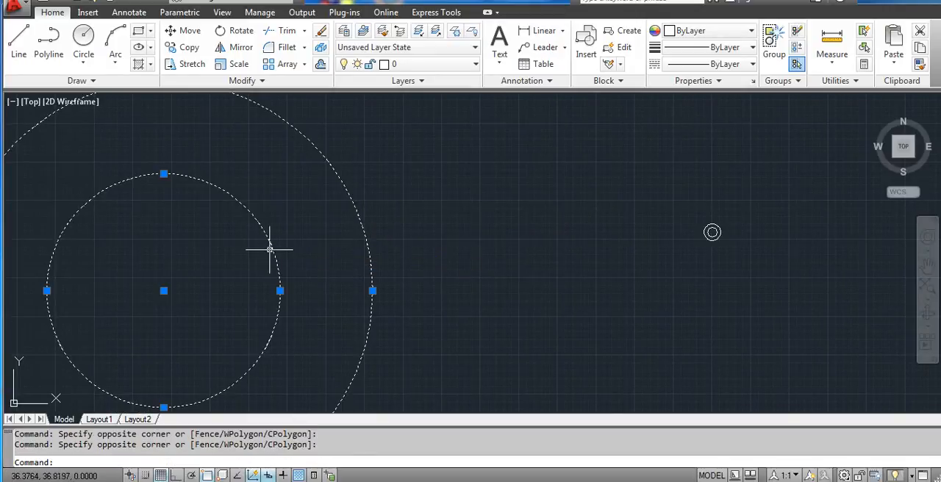
pyautogui.press('Escape')
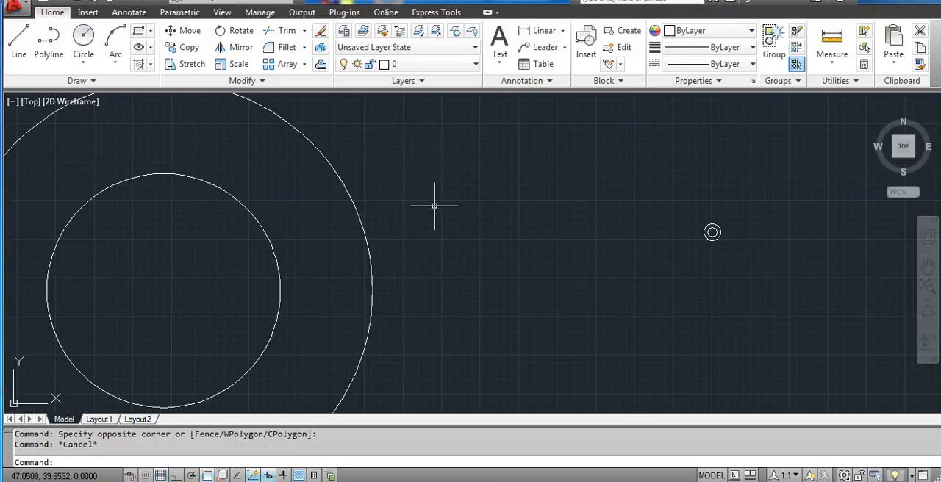
# - Select the inserted BLOCK2 and inspect whether its two circles form a single object
pyautogui.moveTo(377, 212); pyautogui.dragTo(449, 186, button='middle')
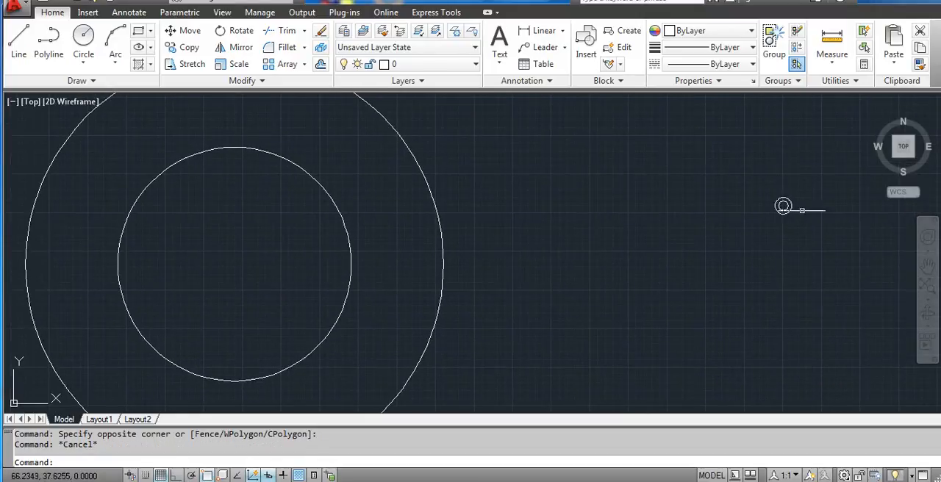
pyautogui.click(785, 205)
pyautogui.scroll(8, 818, 202)
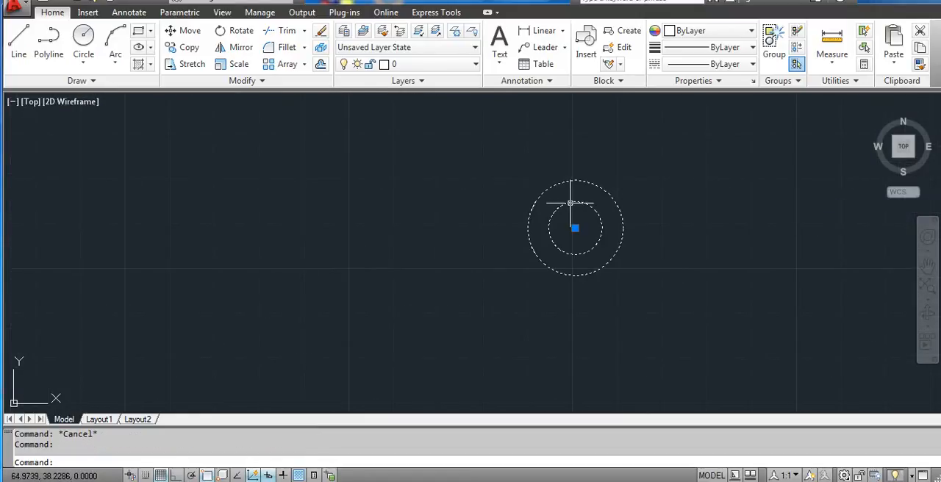
# - Clear the BLOCK2 selection and display the whole drawing with Zoom All
pyautogui.press('Escape')
pyautogui.moveTo(542, 210); pyautogui.dragTo(667, 204, button='middle')
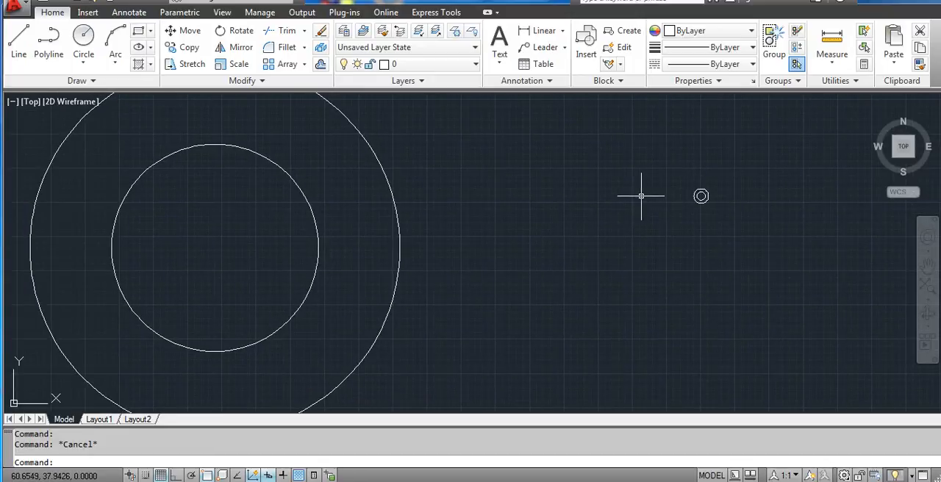
pyautogui.scroll(-2, 602, 185)
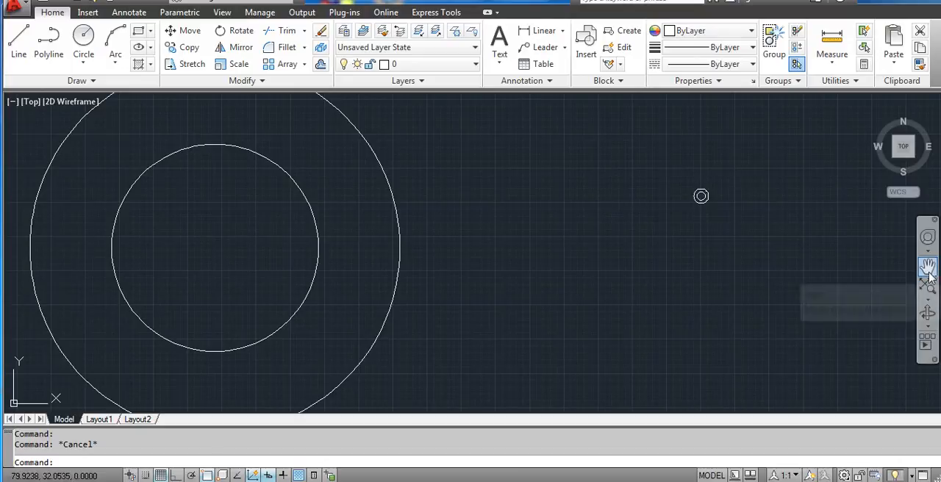
pyautogui.click(928, 298)
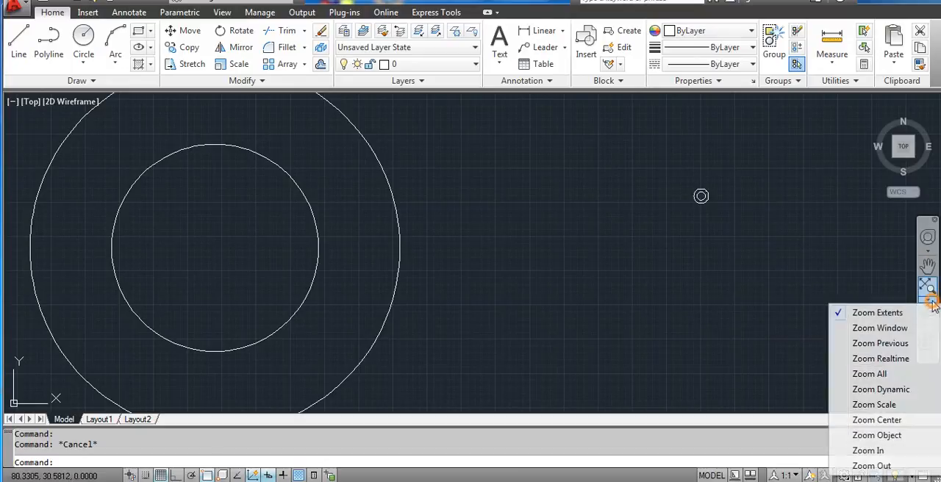
pyautogui.click(887, 375)
pyautogui.scroll(-2, 563, 184)
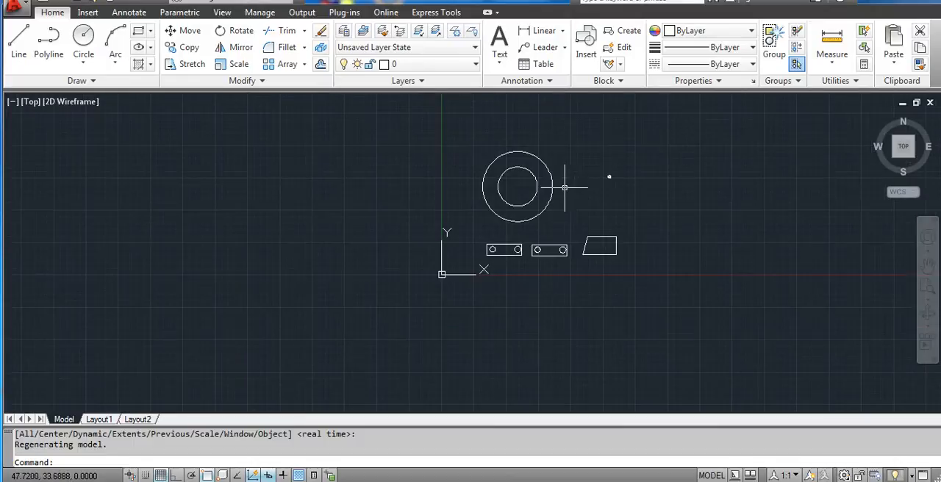
pyautogui.scroll(3, 513, 187)
pyautogui.moveTo(637, 252)
pyautogui.mouseDown(button='middle')
pyautogui.moveTo(563, 235)
pyautogui.moveTo(466, 117)
pyautogui.mouseUp(button='middle')
pyautogui.scroll(2, 552, 235)
pyautogui.scroll(-3, 550, 236)
pyautogui.scroll(-3, 467, 115)
# - Start a single-line text beyond the trapezoid, picking its start point, a height of about 24 units and the rotation on screen
pyautogui.click(500, 65)
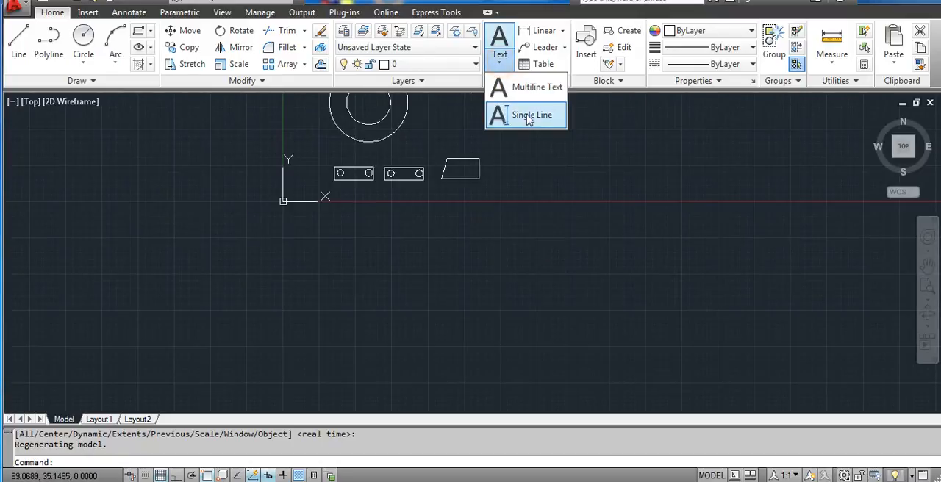
pyautogui.click(527, 117)
pyautogui.moveTo(564, 238); pyautogui.dragTo(497, 267, button='middle')
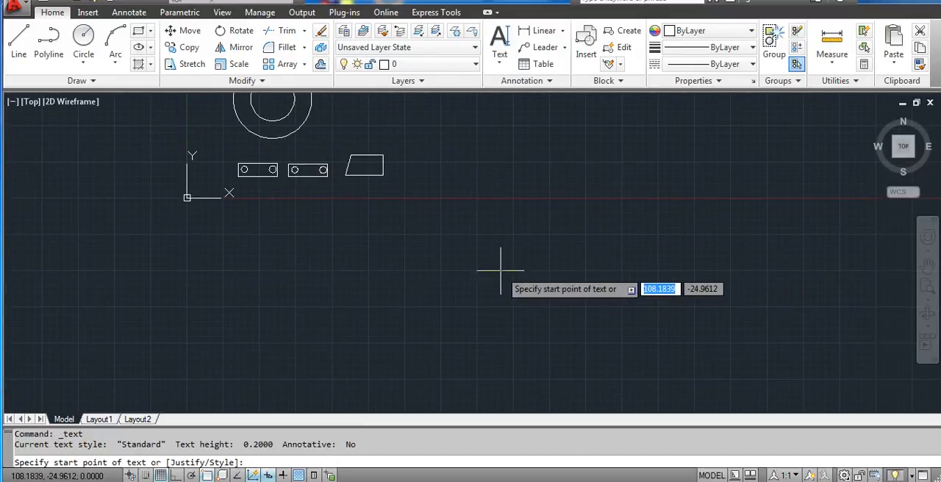
pyautogui.click(496, 229)
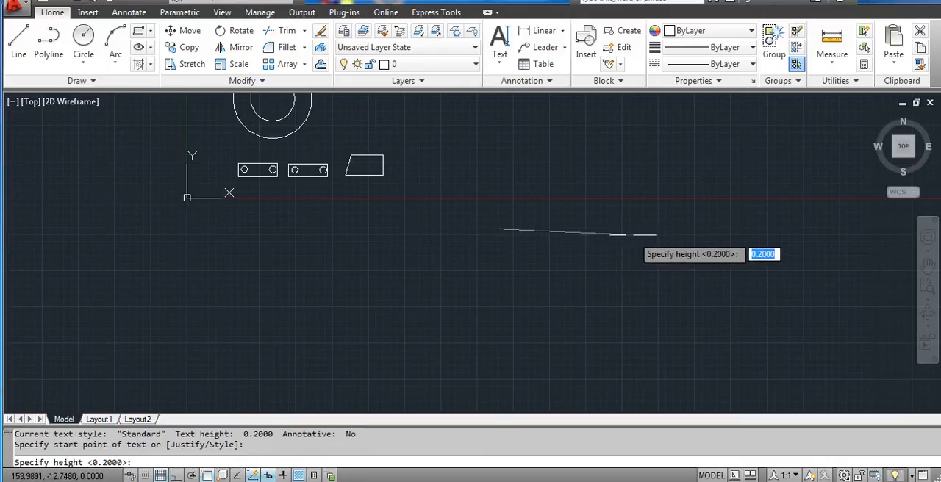
pyautogui.click(495, 157)
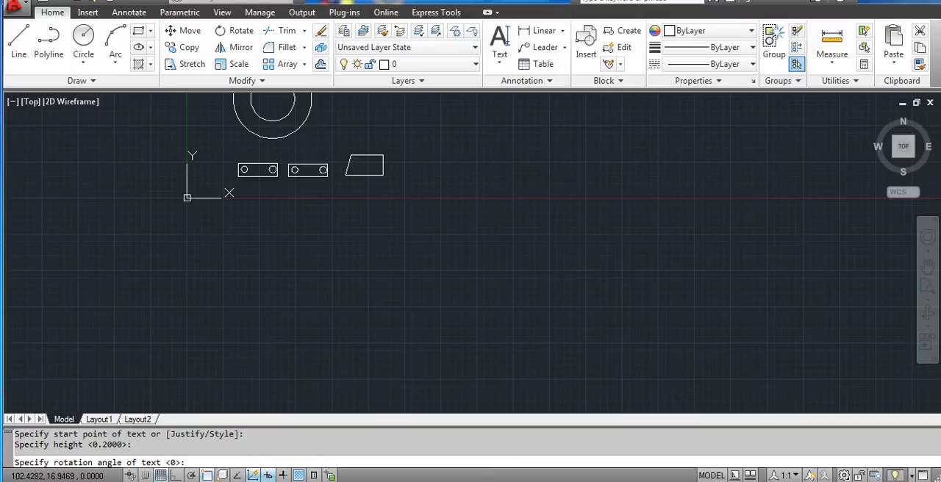
pyautogui.press('Return')
# - Enter ALL DIMENSION IN MM as the text content and finish the text
pyautogui.write('A')
pyautogui.press('BackSpace')
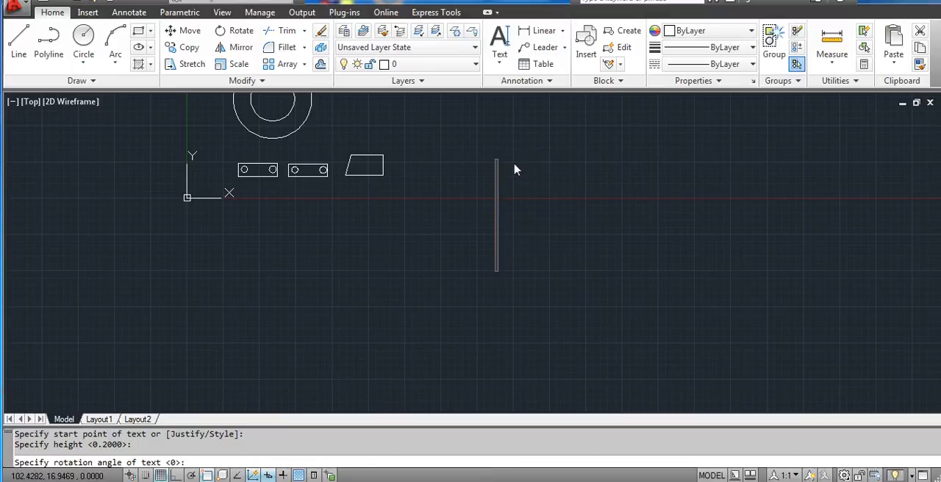
pyautogui.write('ALL DIME')
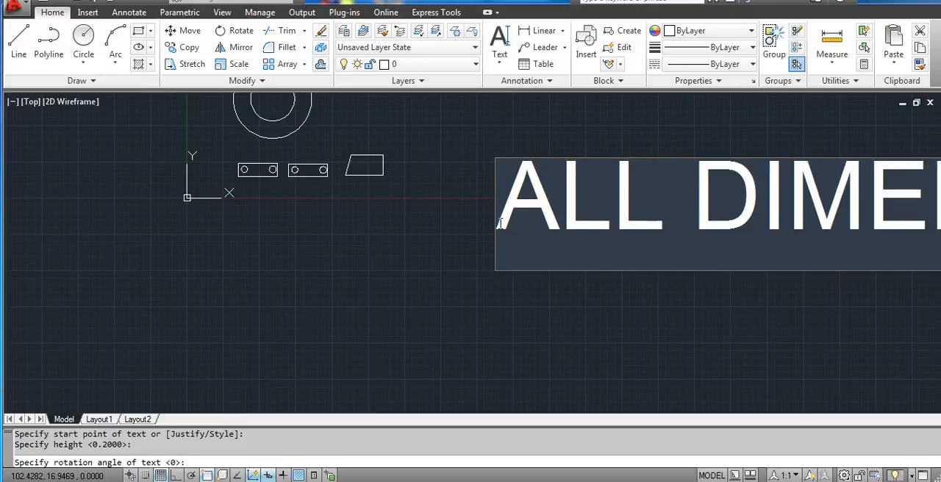
pyautogui.click(724, 295)
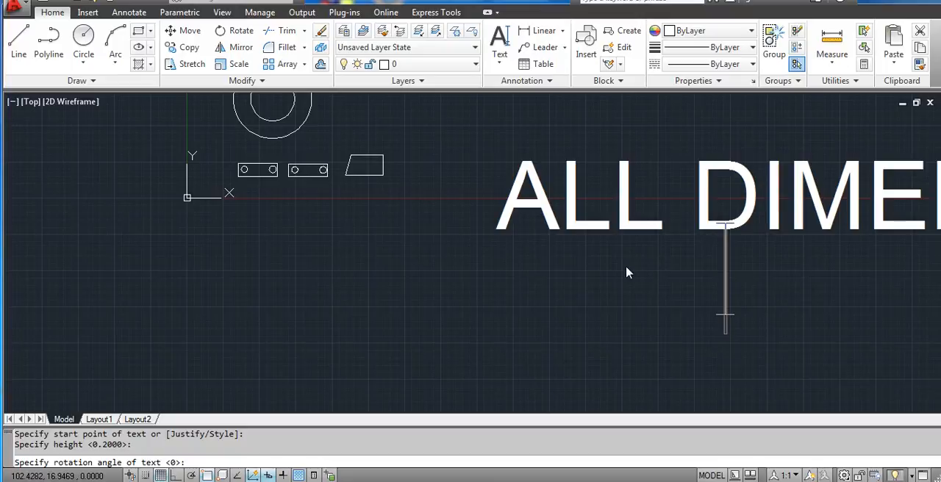
pyautogui.press('Return')
# - Rotate the ALL DIMENSION IN MM text about a base point near its first letter so that it reads horizontally
pyautogui.scroll(3, 593, 223)
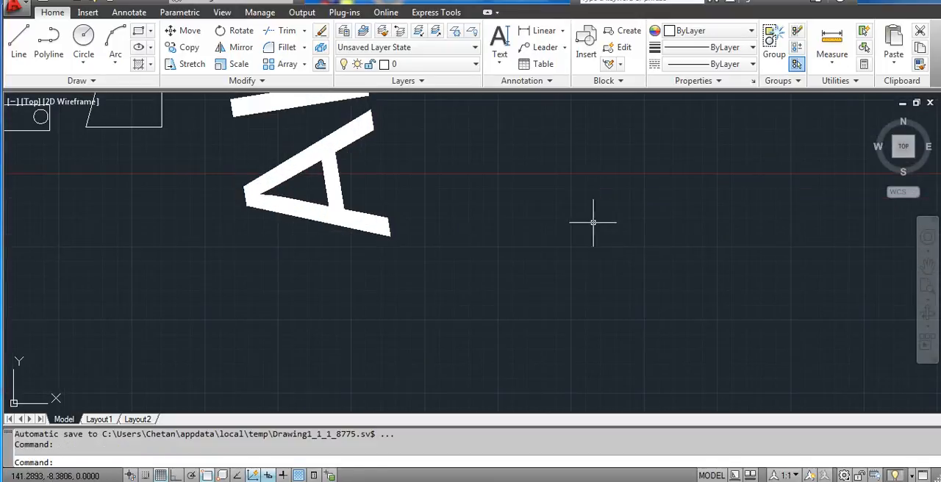
pyautogui.scroll(-5, 587, 224)
pyautogui.moveTo(563, 188); pyautogui.dragTo(548, 237, button='middle')
pyautogui.click(490, 214)
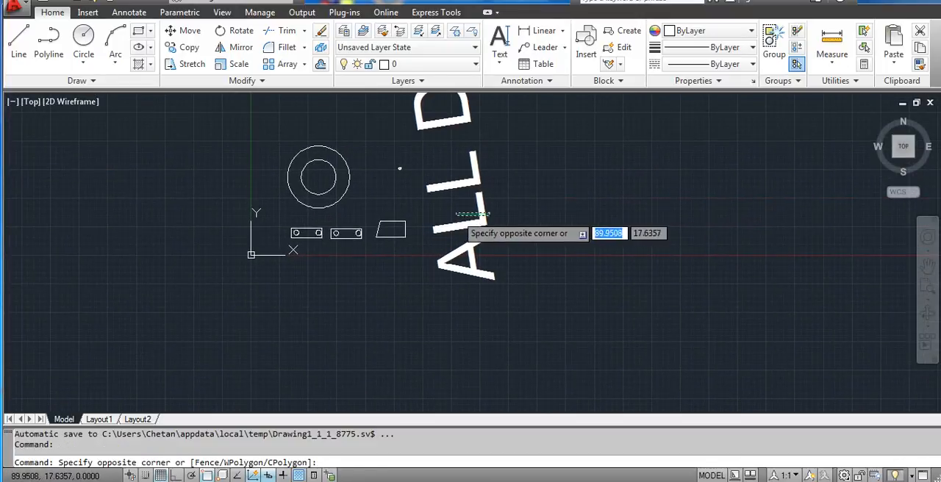
pyautogui.click(491, 277)
pyautogui.click(239, 30)
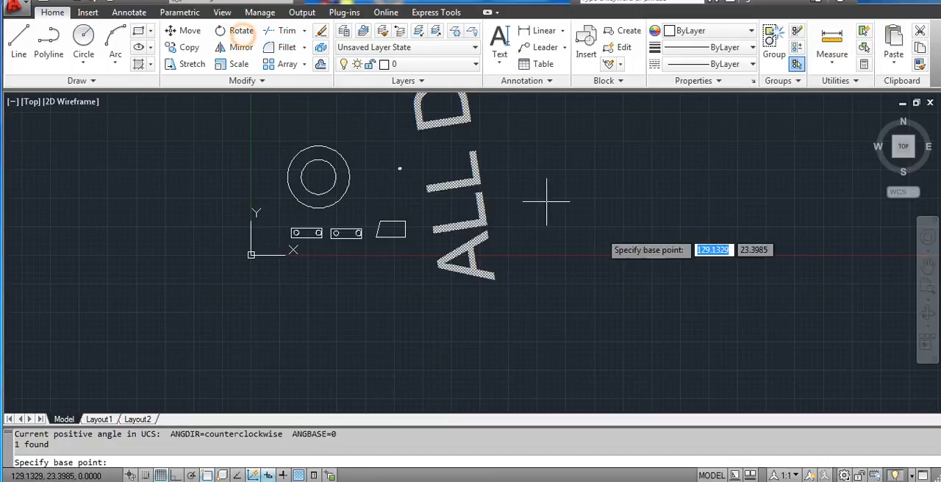
pyautogui.moveTo(546, 200); pyautogui.dragTo(505, 290, button='middle')
pyautogui.click(425, 379)
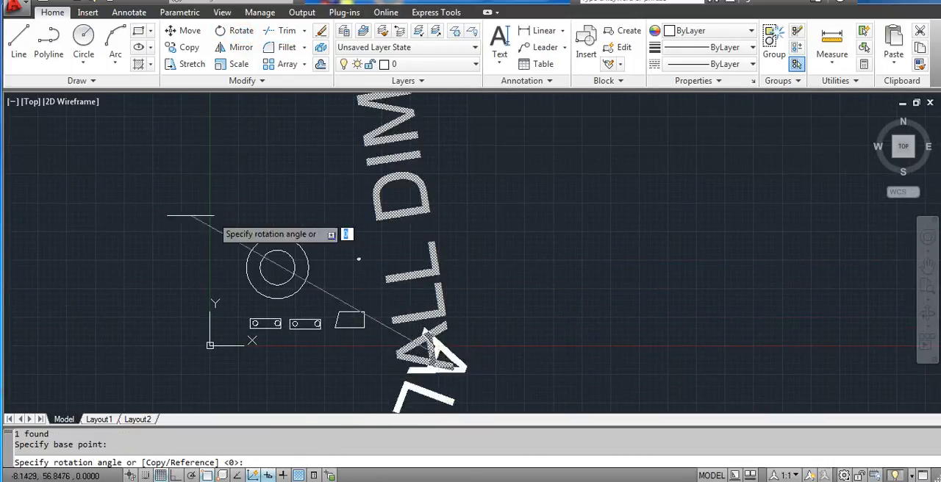
pyautogui.moveTo(559, 347); pyautogui.dragTo(497, 253, button='middle')
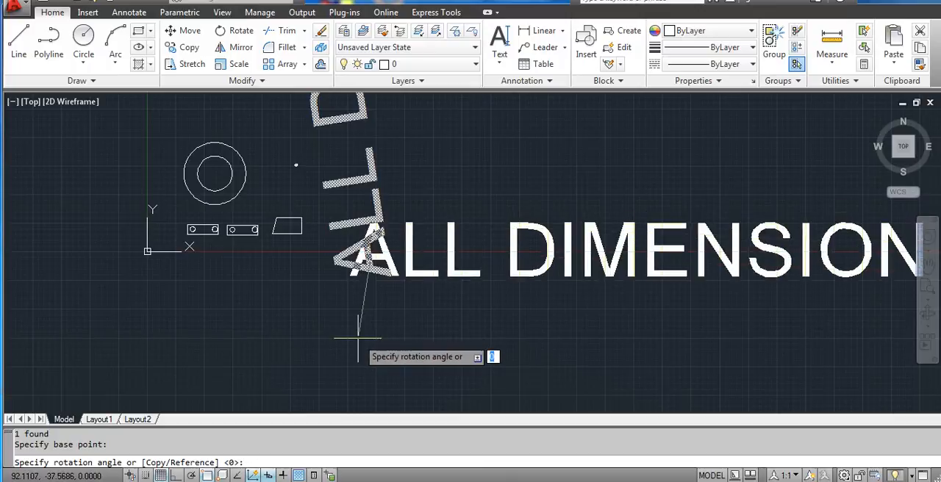
pyautogui.press('Return')
# - Open the ALL DIMENSION IN MM text for in-place editing, highlight its content, and exit without changing it
pyautogui.moveTo(496, 299); pyautogui.dragTo(402, 306, button='middle')
pyautogui.scroll(-1, 475, 282)
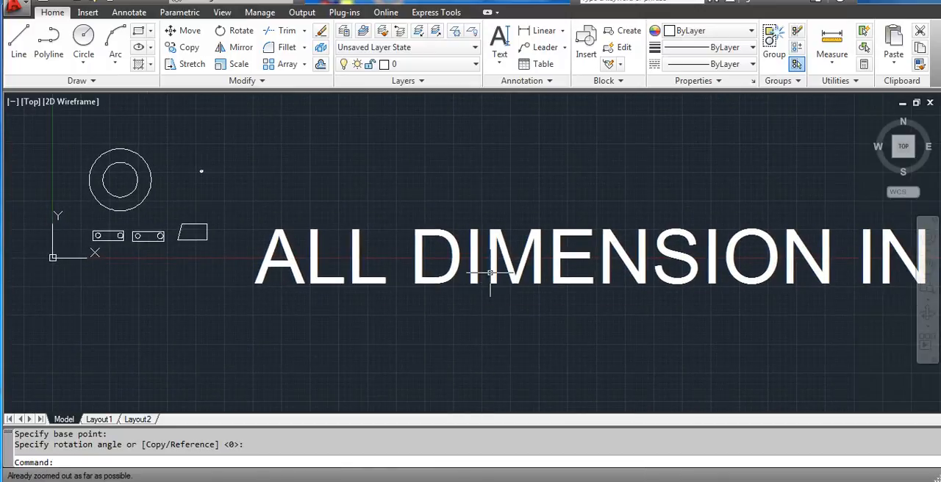
pyautogui.doubleClick(500, 270)
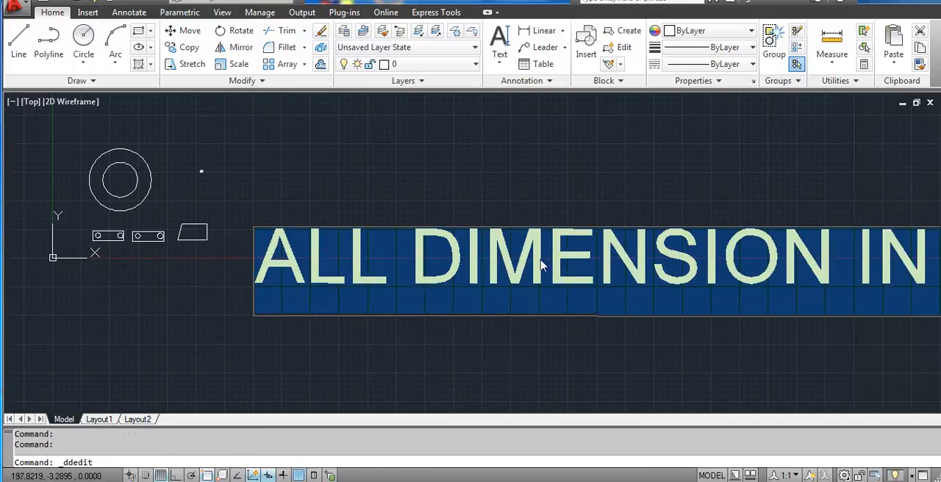
pyautogui.click(542, 262)
pyautogui.moveTo(269, 250); pyautogui.dragTo(926, 283)
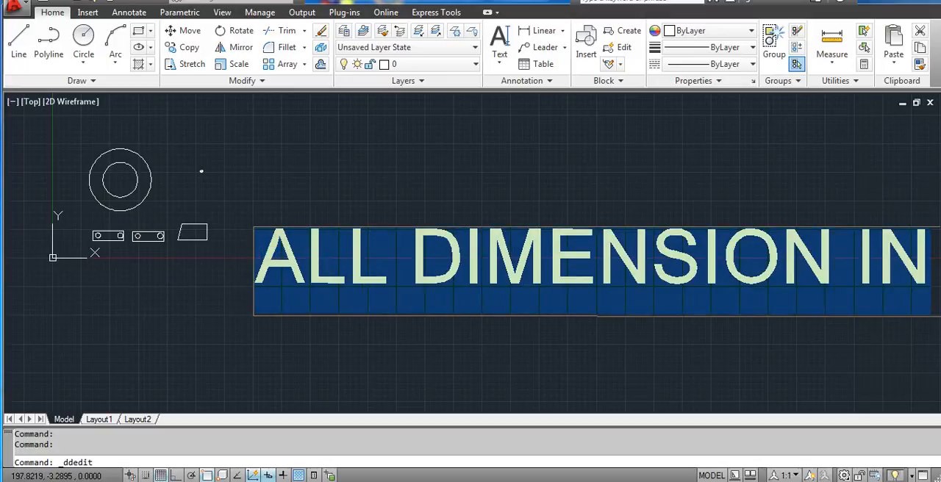
pyautogui.click(616, 333)
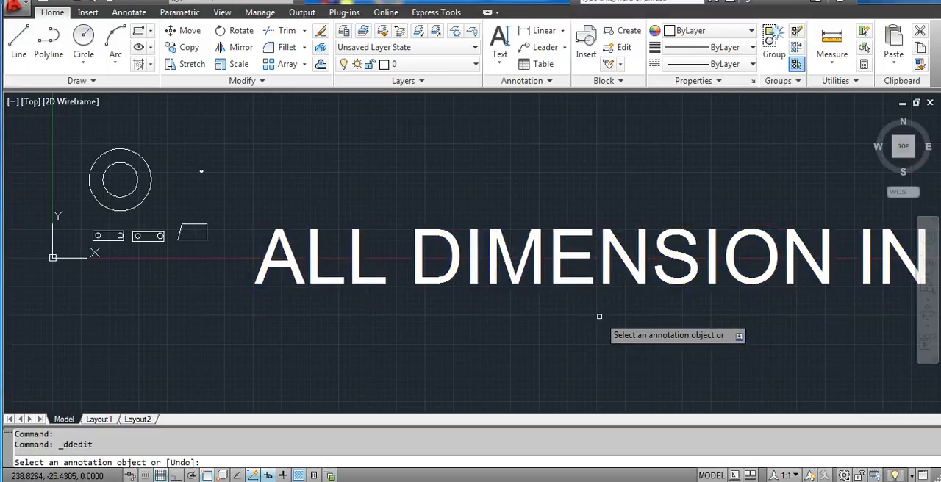
pyautogui.press('Escape')
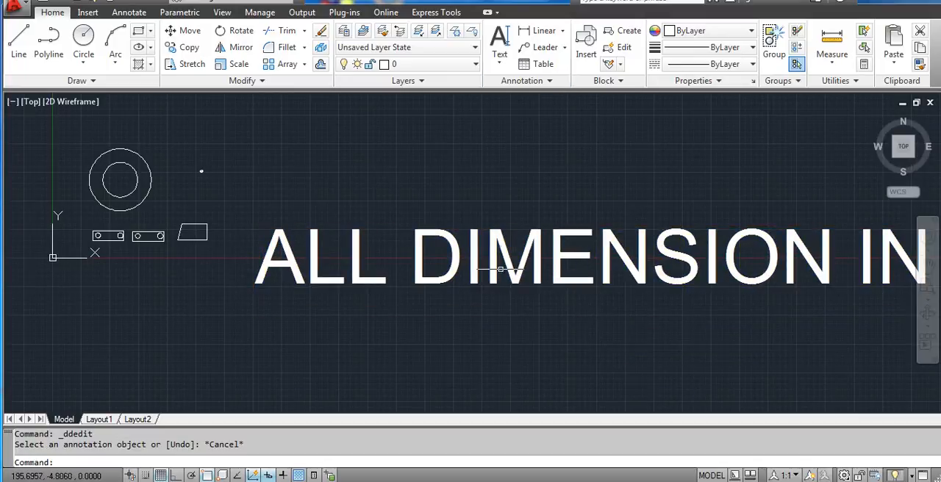
pyautogui.click(502, 266)
pyautogui.press('Escape')
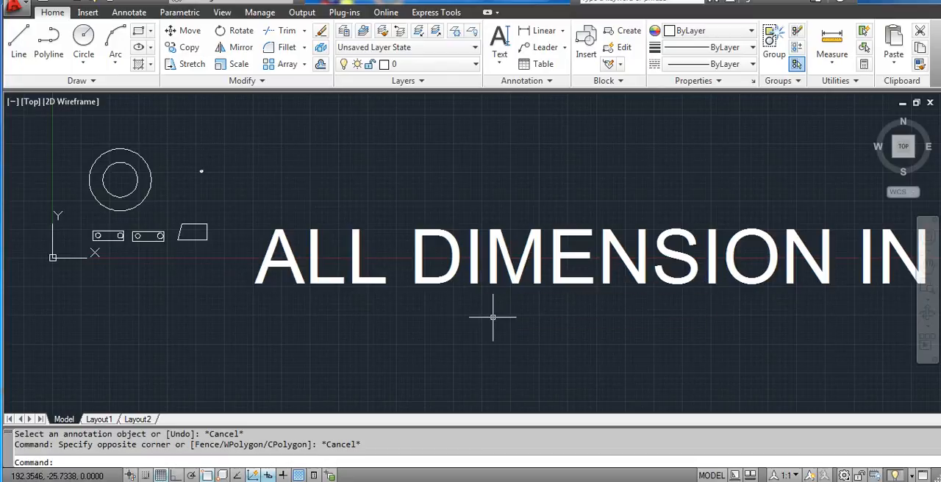
# - Create a block named TEXT from the ALL DIMENSION IN MM text, with its base point on the letter A at the start
pyautogui.click(625, 30)
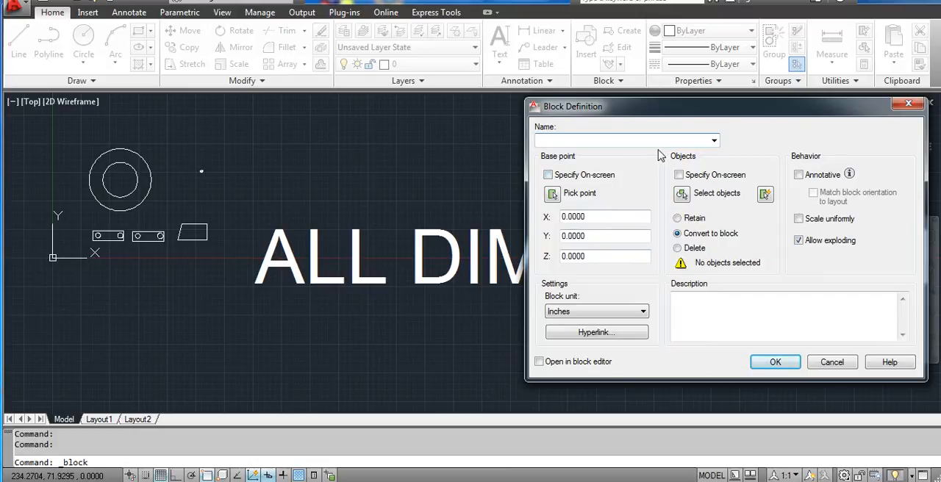
pyautogui.click(553, 193)
pyautogui.click(260, 256)
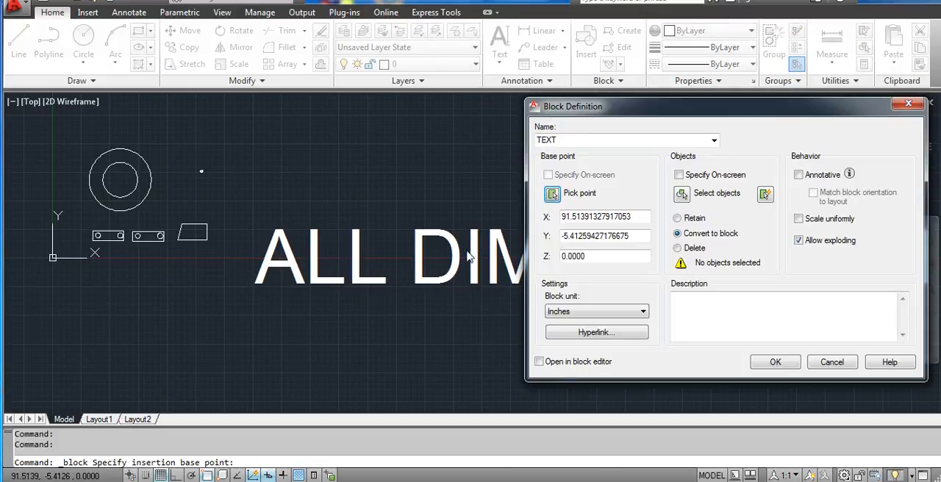
pyautogui.click(681, 194)
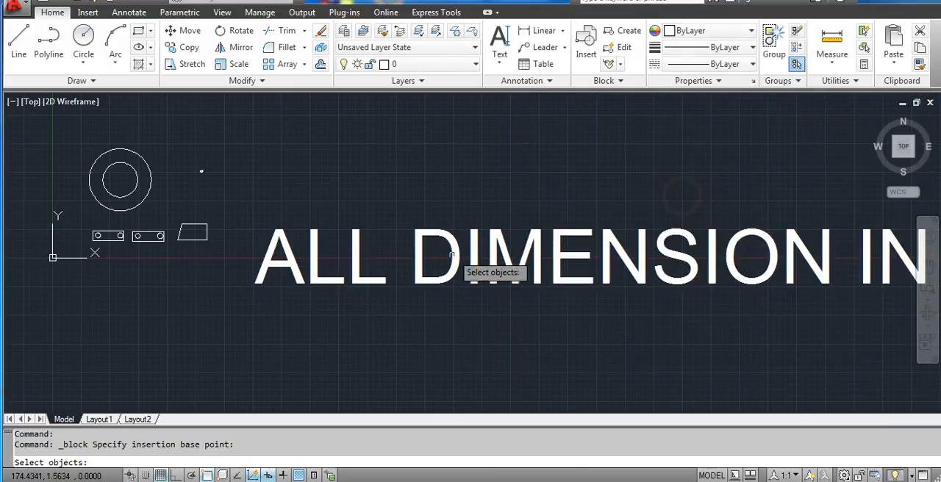
pyautogui.click(463, 266)
pyautogui.press('Return')
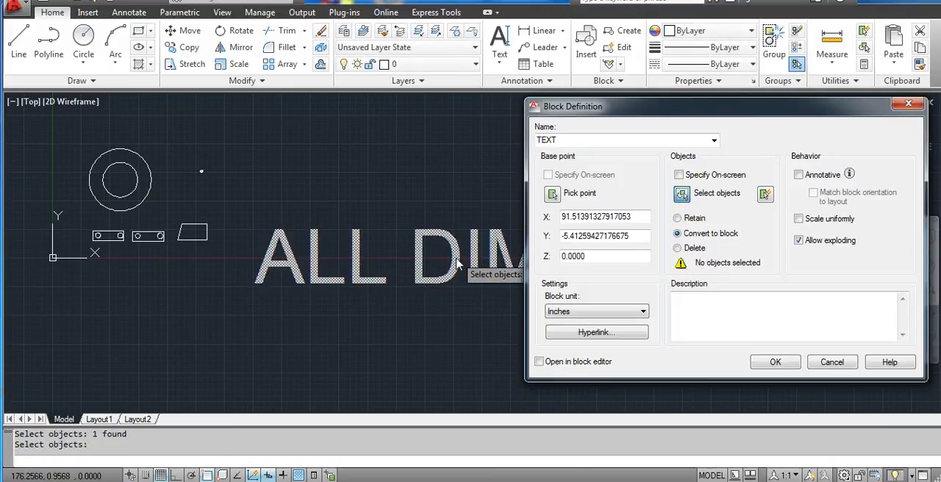
pyautogui.click(772, 361)
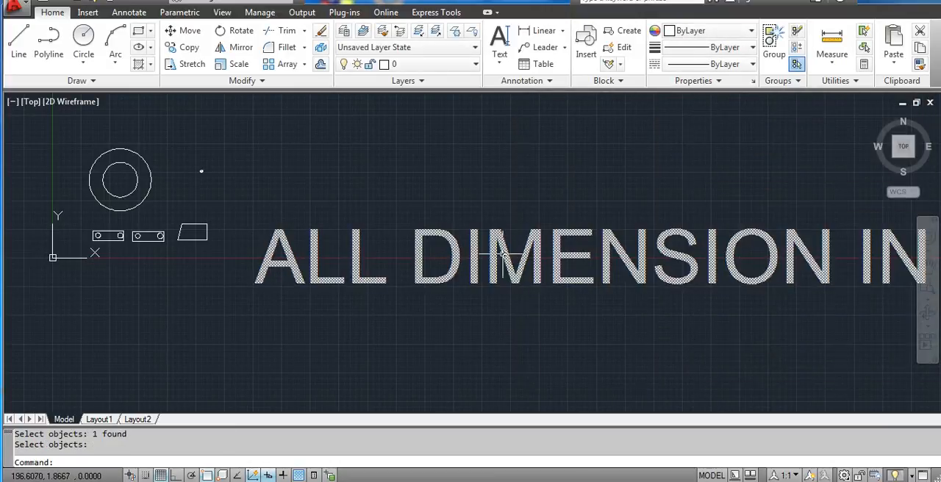
# - Open the TEXT block in the Block Editor, inspect its text, and close the editor
pyautogui.scroll(-2, 773, 205)
pyautogui.click(532, 251)
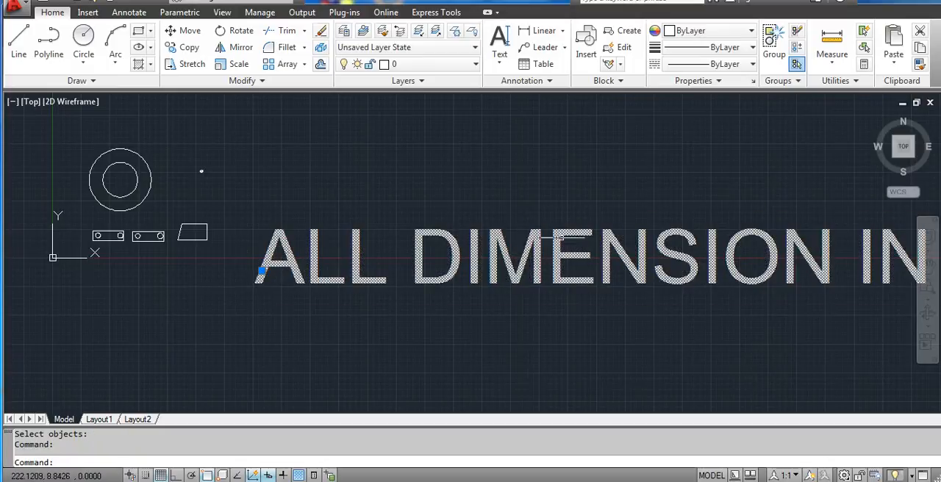
pyautogui.doubleClick(482, 252)
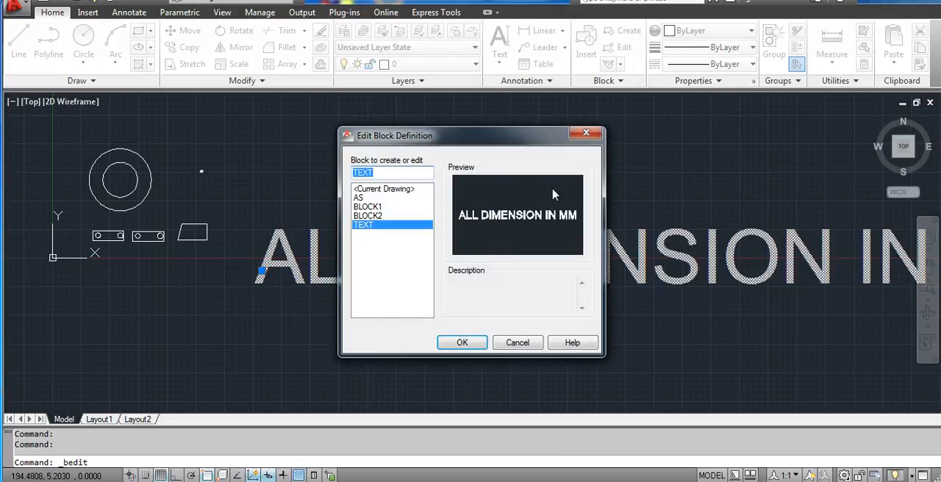
pyautogui.click(461, 343)
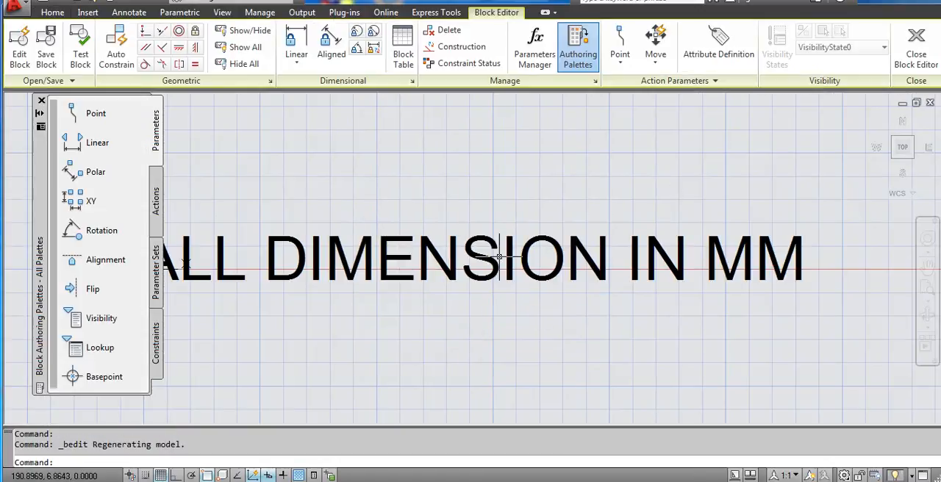
pyautogui.click(518, 263)
pyautogui.click(521, 252)
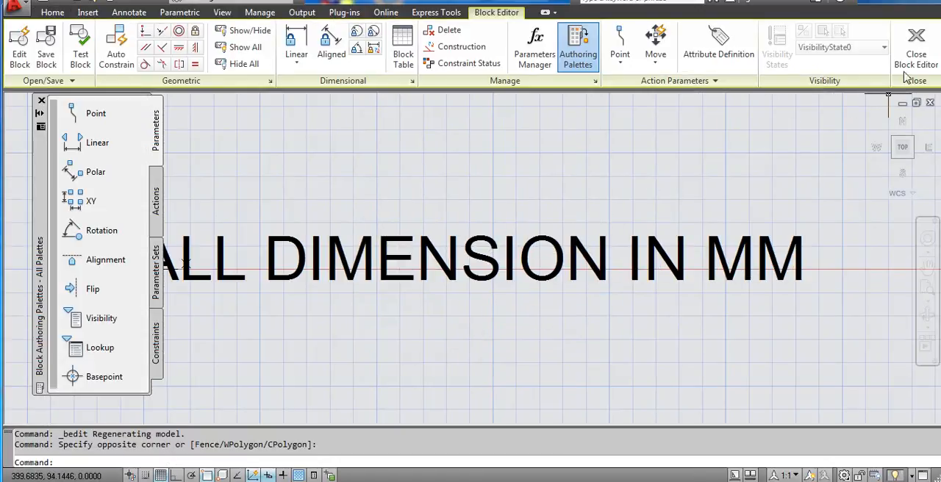
pyautogui.click(915, 53)
pyautogui.scroll(-3, 487, 258)
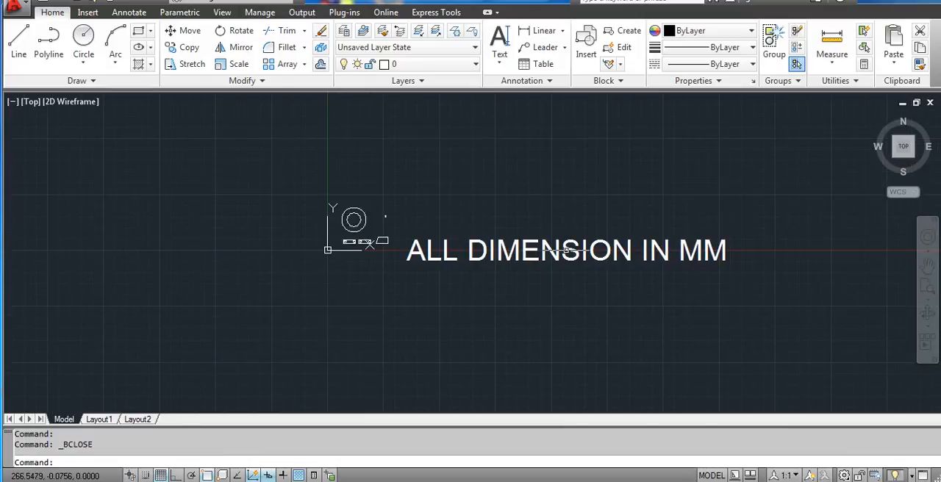
pyautogui.scroll(-3, 573, 221)
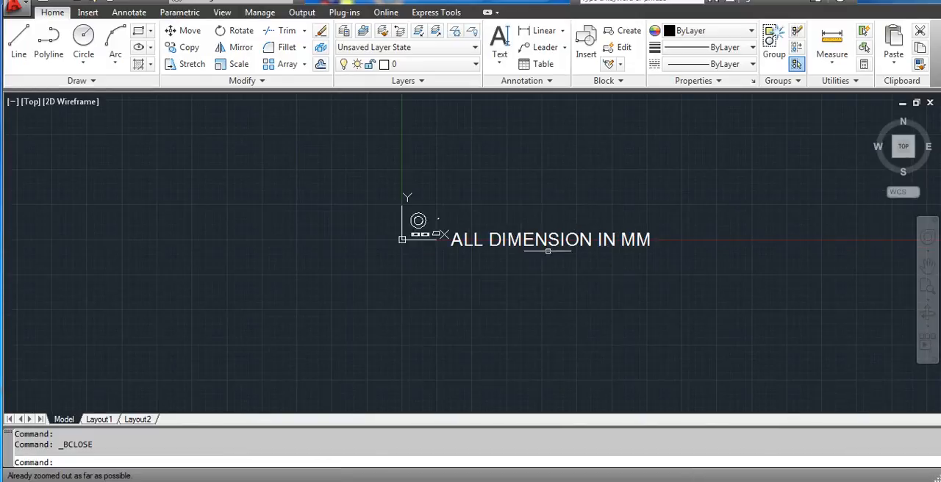
pyautogui.moveTo(513, 231); pyautogui.dragTo(488, 256, button='middle')
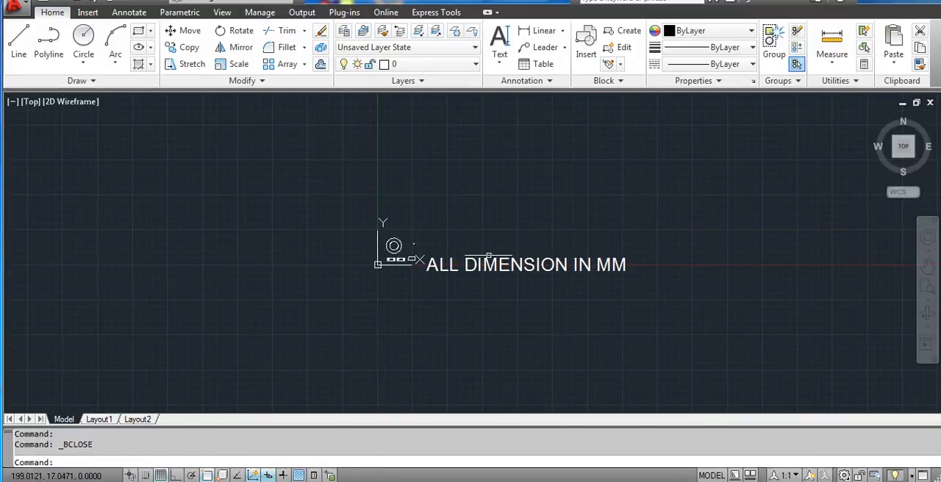